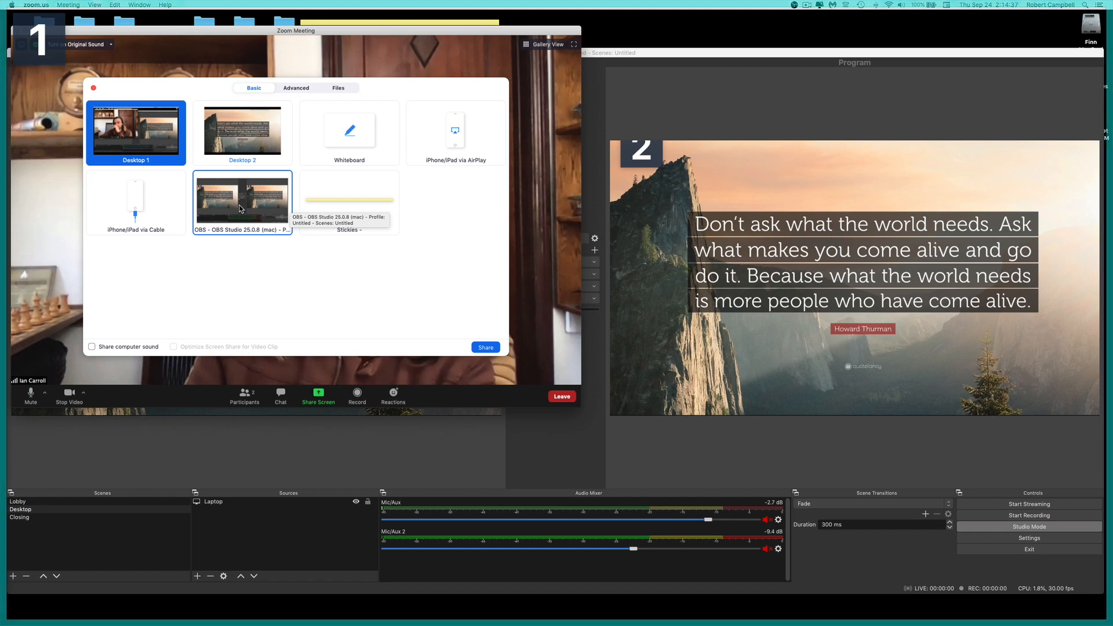
Share the OBS Studio window in the Zoom meeting.
{"action": "left_click", "coordinate": [241, 209]}
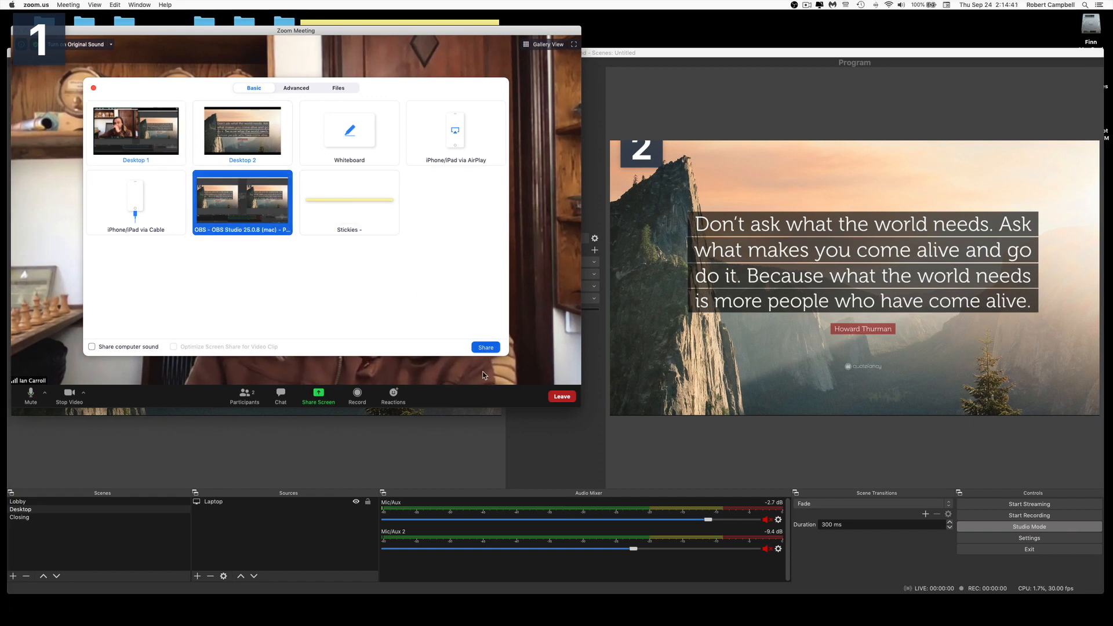
{"action": "left_click", "coordinate": [485, 348]}
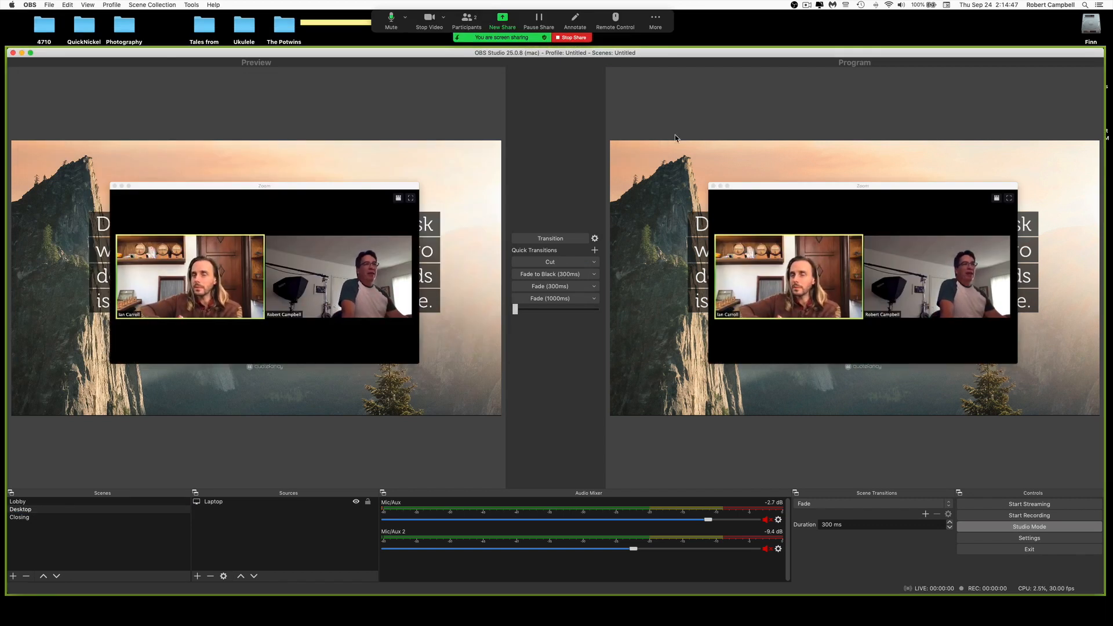
Switch Studio Mode off and on again, and toggle the mute state of the Mic/Aux and Mic/Aux 2 channels.
{"action": "left_click", "coordinate": [1024, 526]}
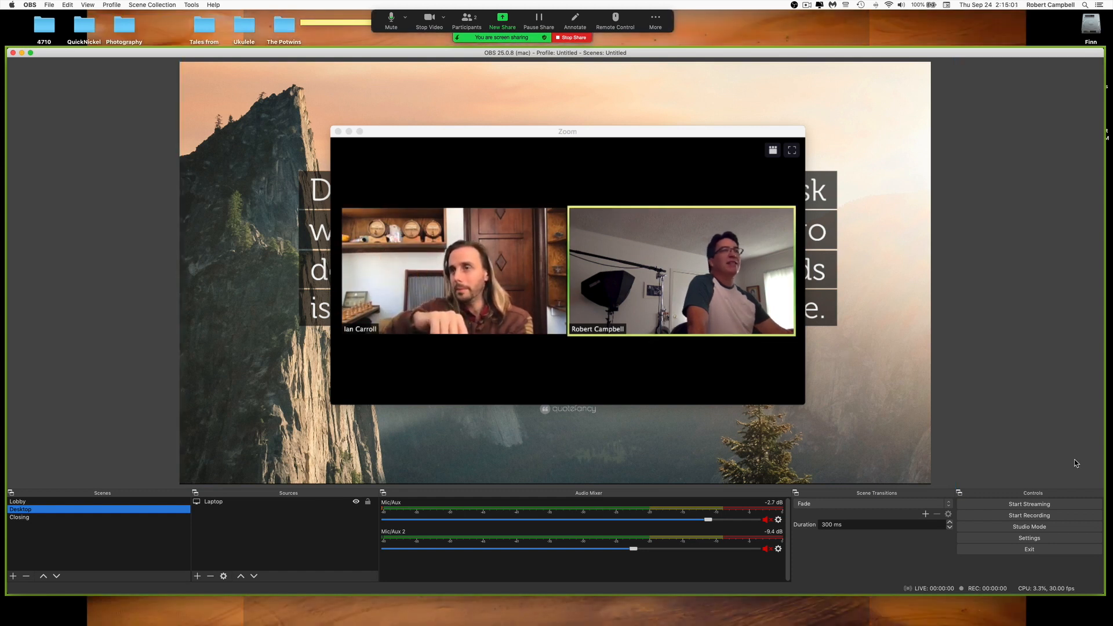
{"action": "left_click", "coordinate": [1037, 530]}
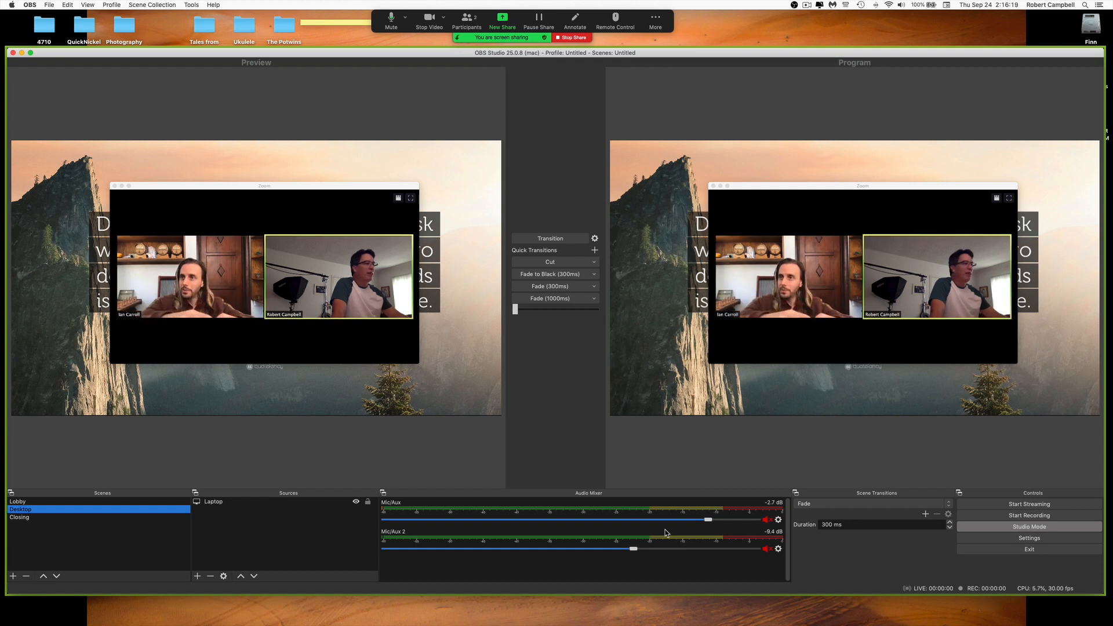
{"action": "left_click", "coordinate": [768, 520]}
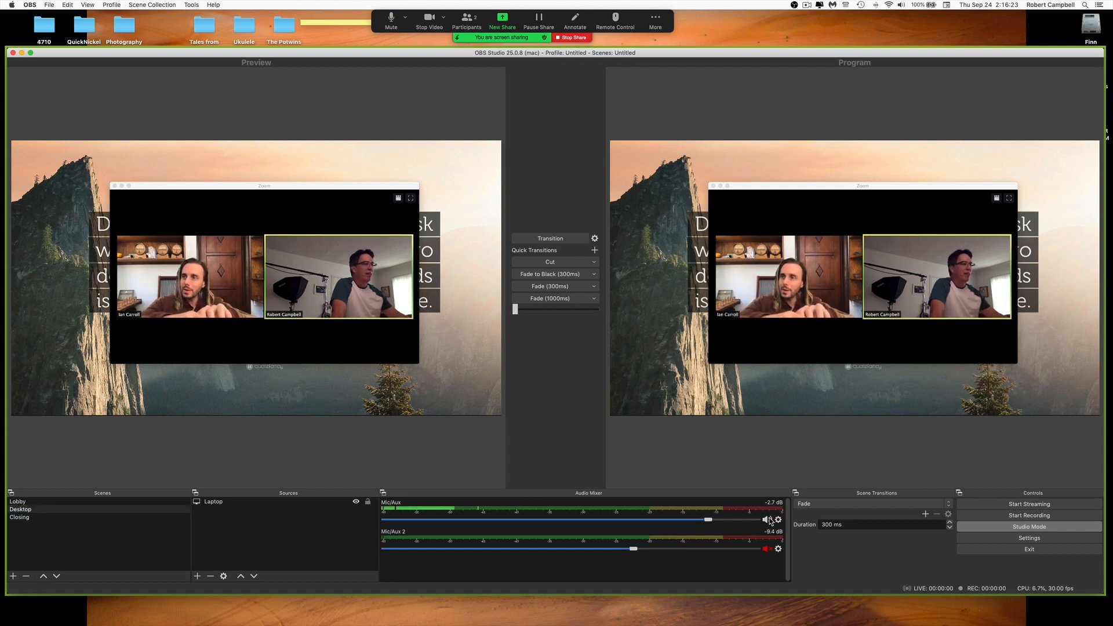
{"action": "left_click", "coordinate": [766, 549]}
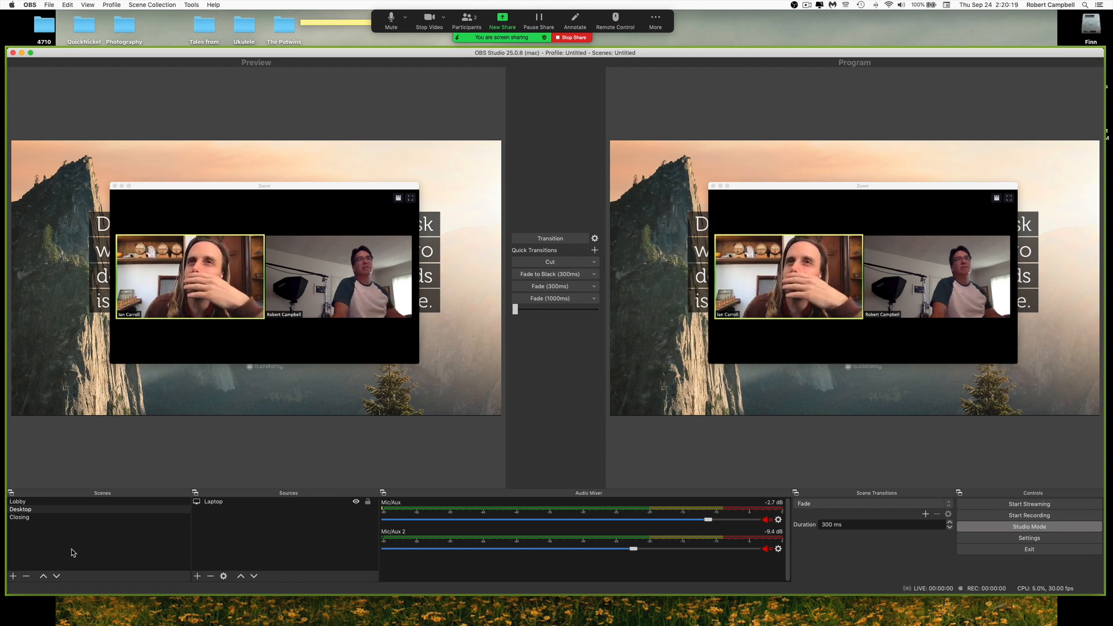
Rename the current scene collection to "Test Run".
{"action": "left_click", "coordinate": [113, 5]}
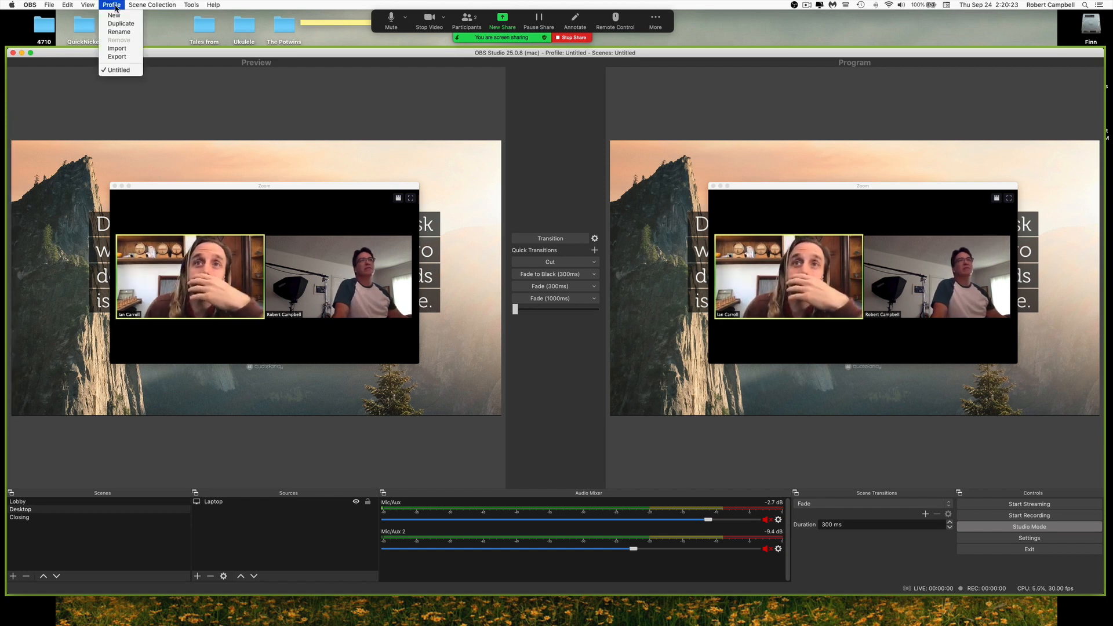
{"action": "mouse_move", "coordinate": [145, 5]}
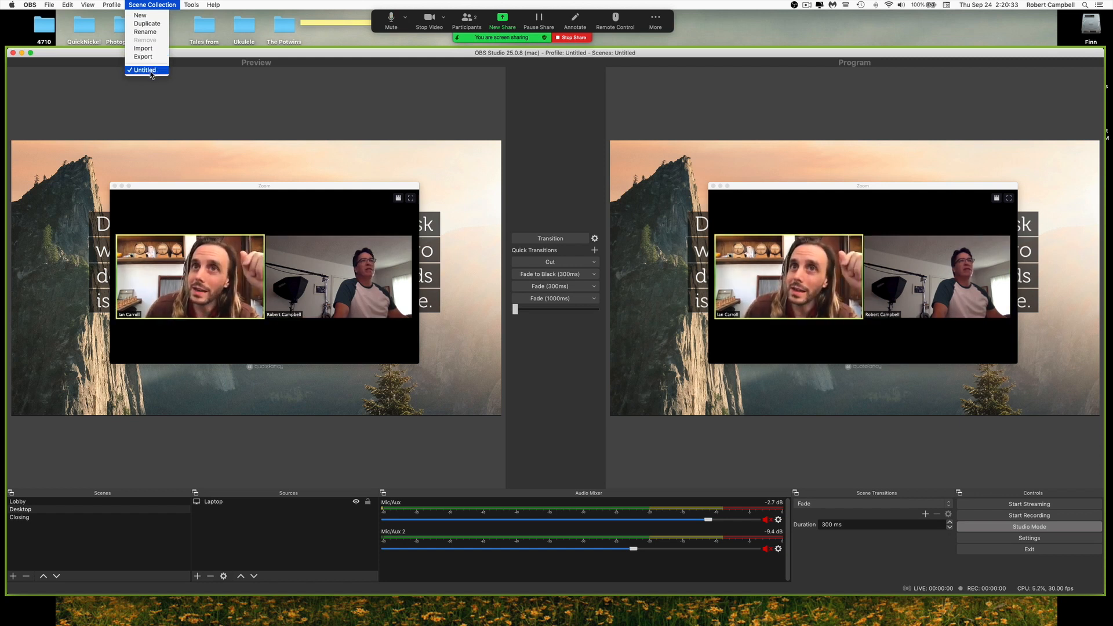
{"action": "left_click", "coordinate": [149, 32]}
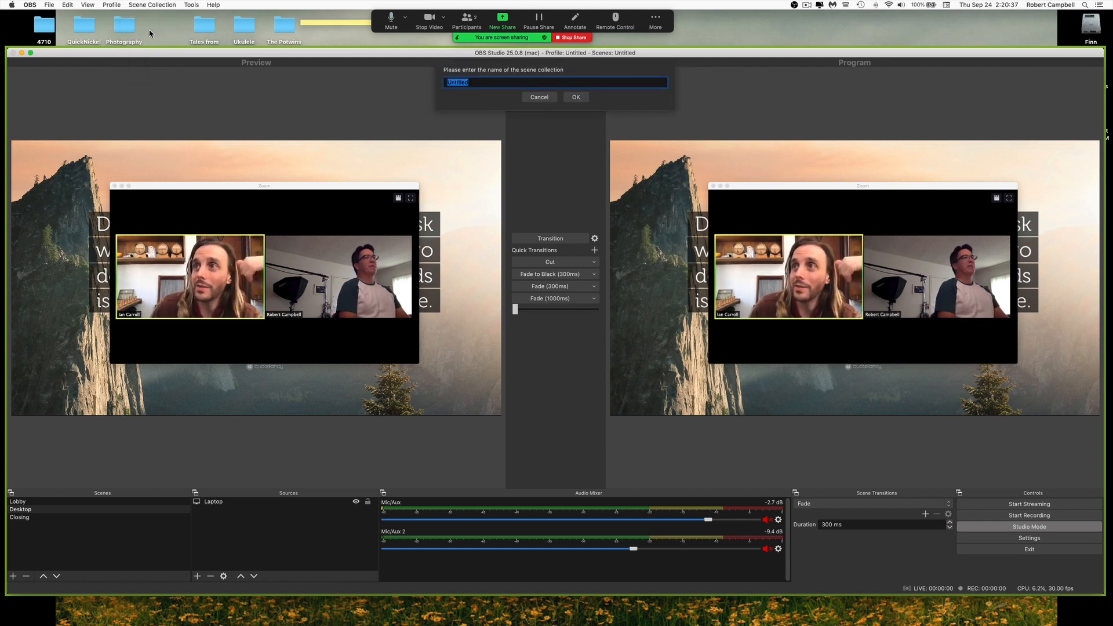
{"action": "type", "text": "Test Run"}
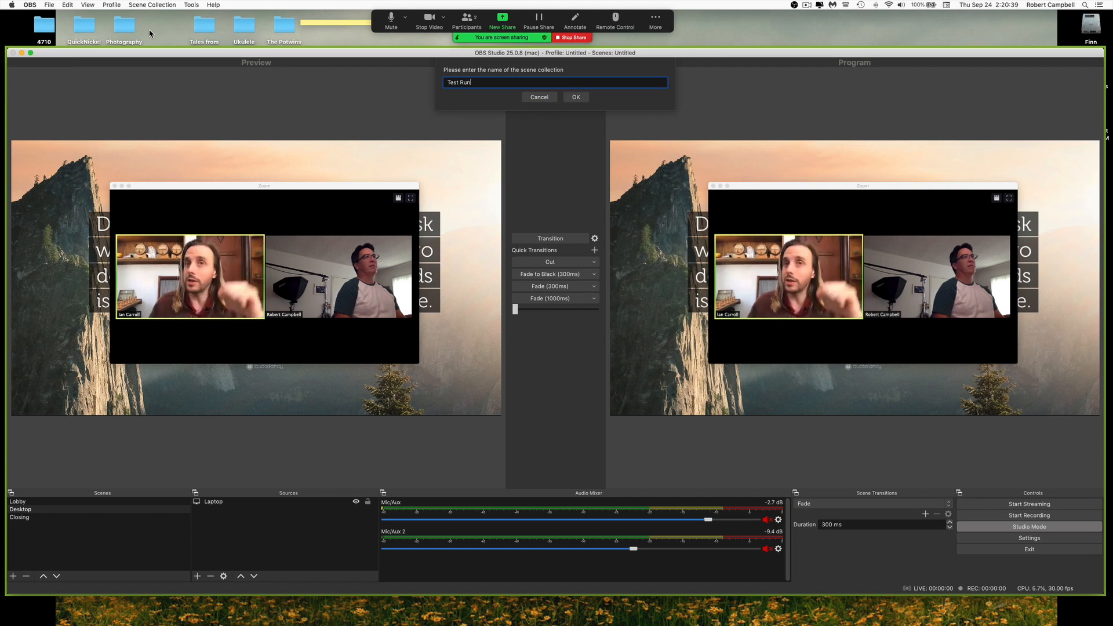
{"action": "key", "text": "Return"}
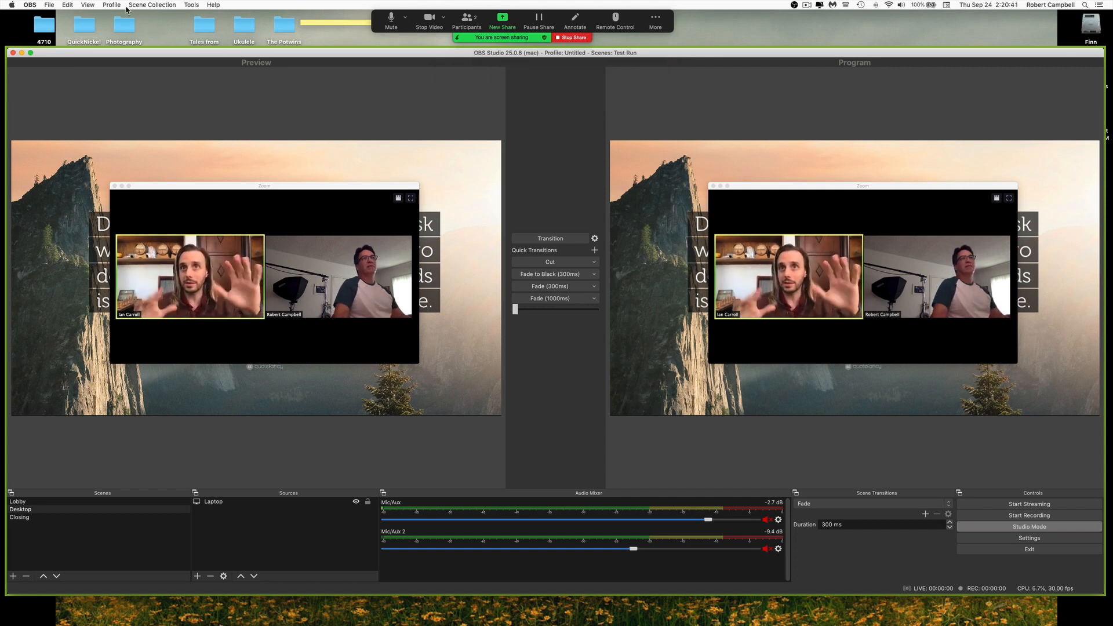
Rename the current profile to "General Tutorial".
{"action": "left_click", "coordinate": [149, 5]}
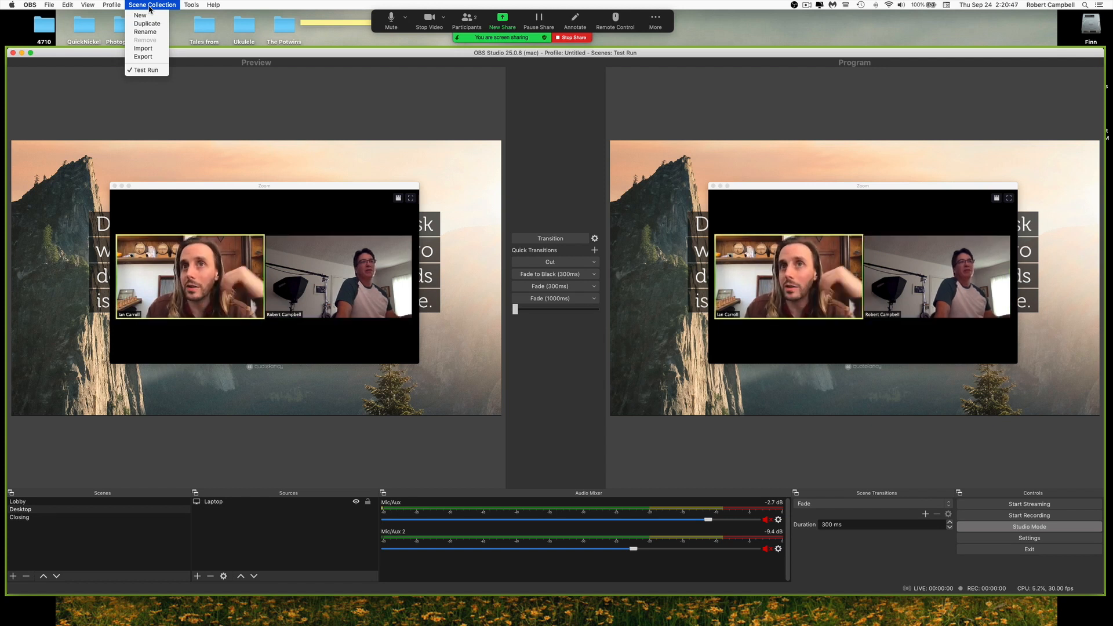
{"action": "mouse_move", "coordinate": [112, 7]}
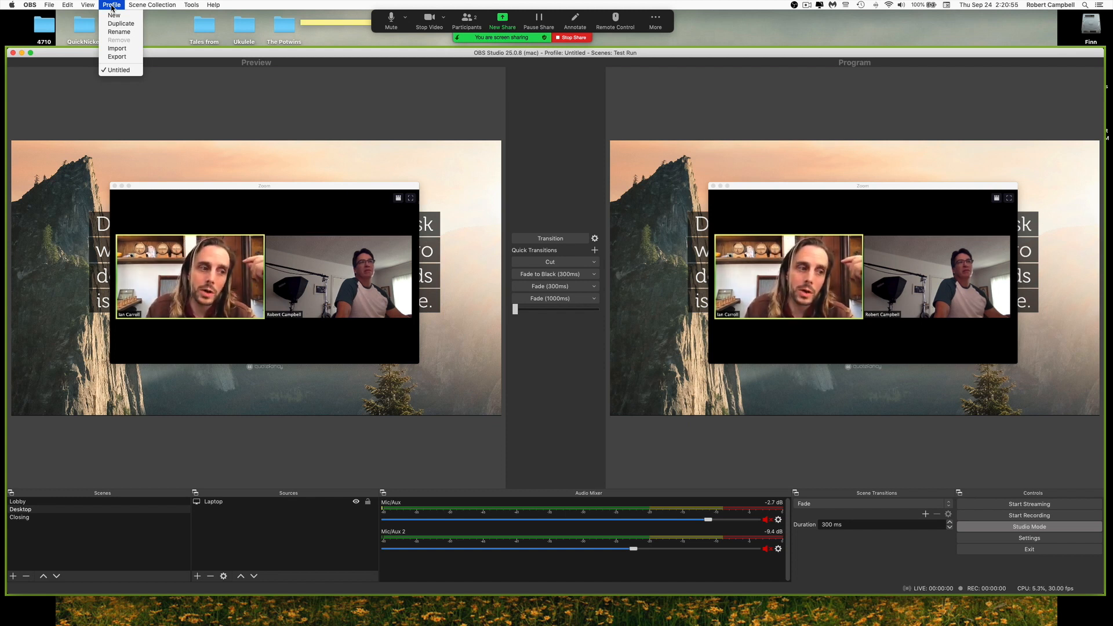
{"action": "left_click", "coordinate": [115, 34]}
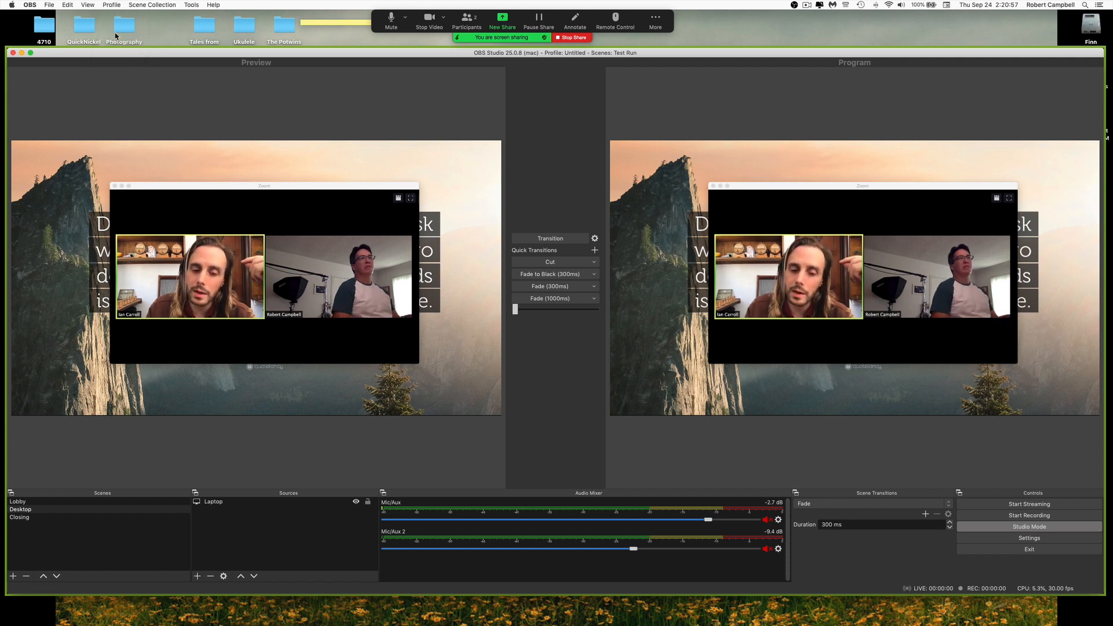
{"action": "type", "text": "Tu"}
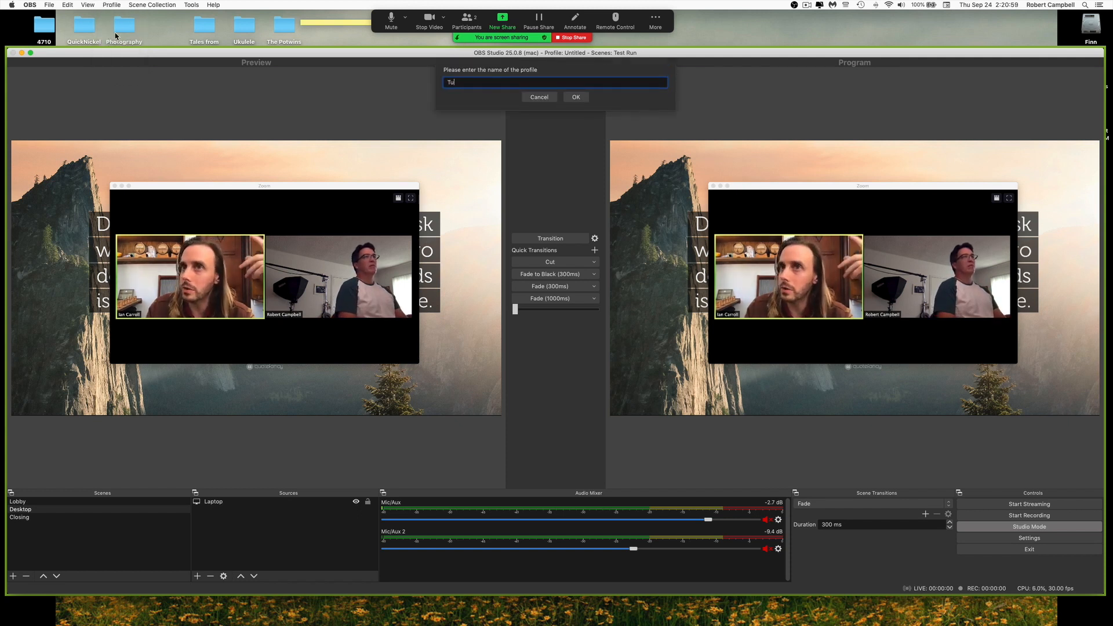
{"action": "key", "text": "BackSpace"}
{"action": "key", "text": "BackSpace"}
{"action": "type", "text": "General Tu"}
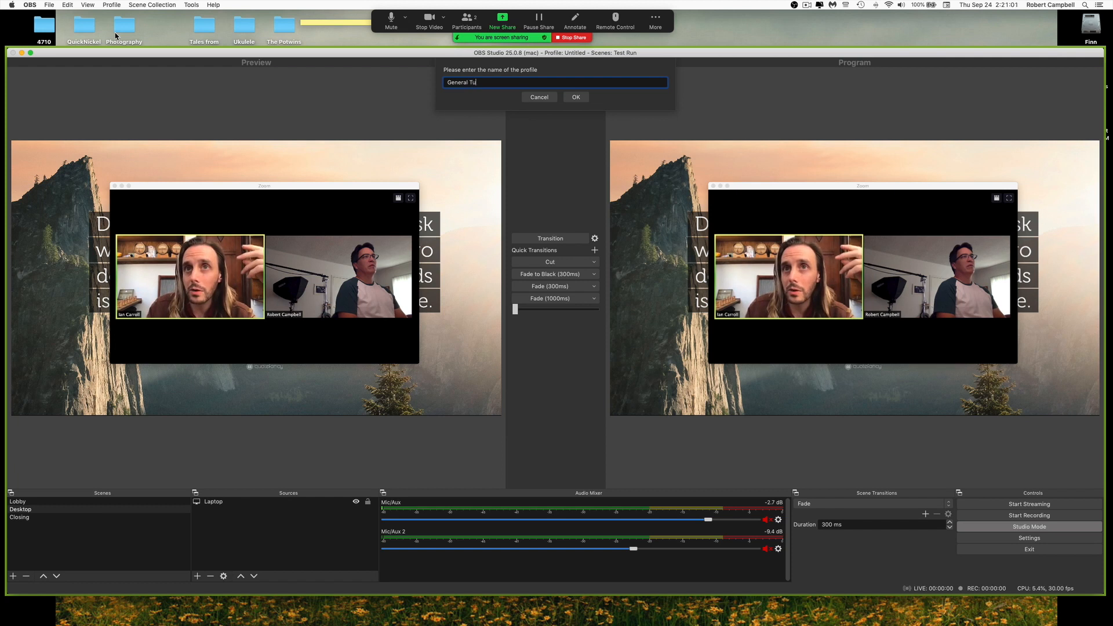
{"action": "type", "text": "torial"}
{"action": "key", "text": "Return"}
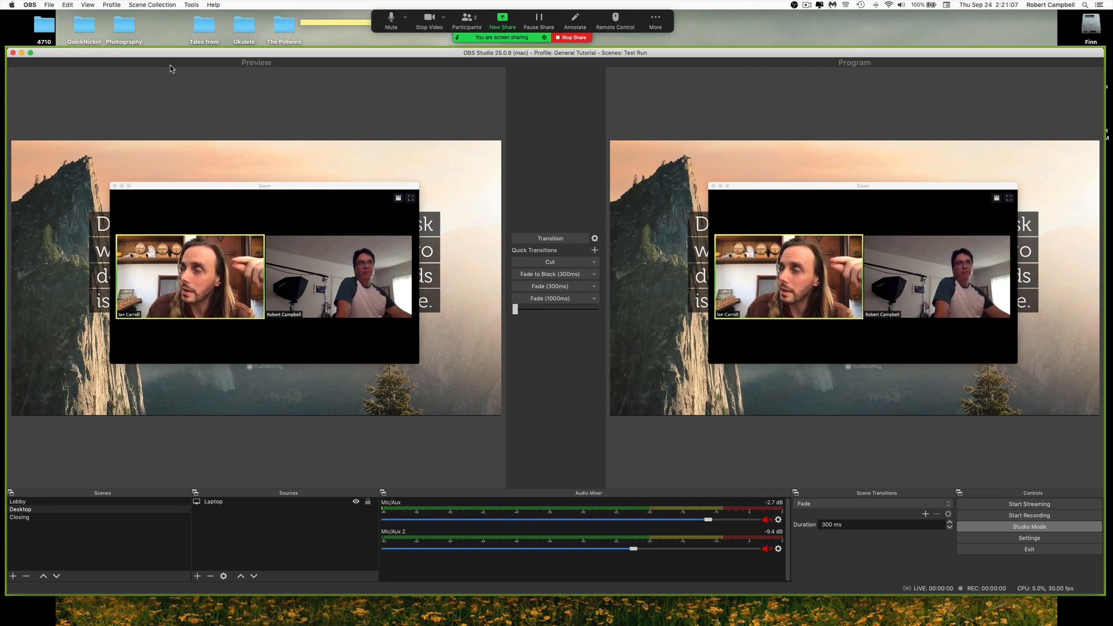
Check the current profile and scene collection names in their respective lists.
{"action": "left_click", "coordinate": [105, 13]}
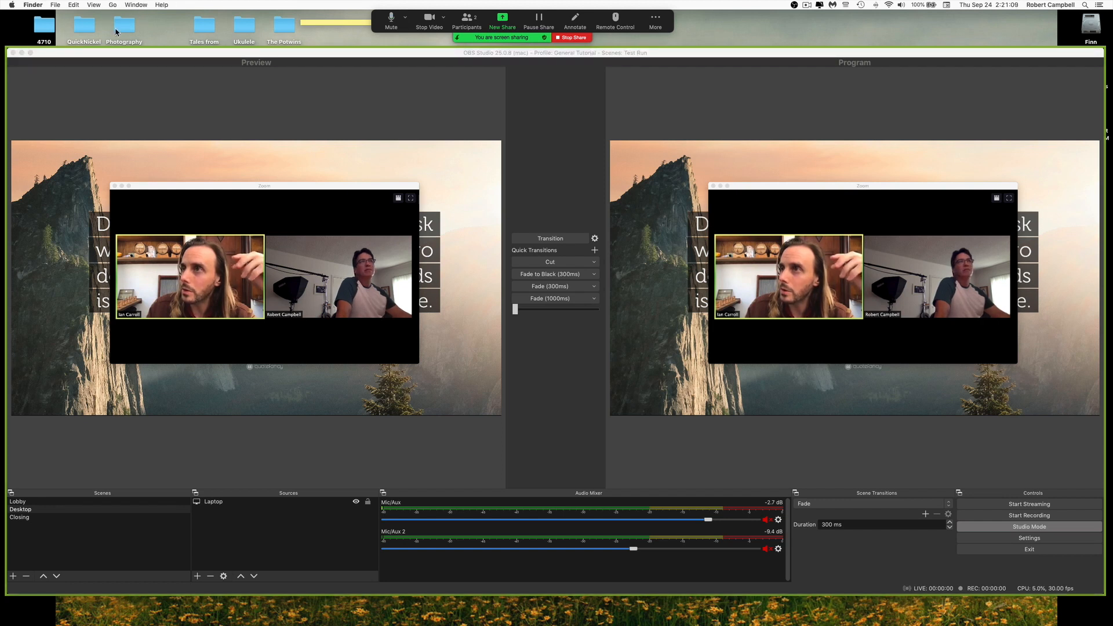
{"action": "left_click", "coordinate": [116, 58]}
{"action": "left_click", "coordinate": [111, 5]}
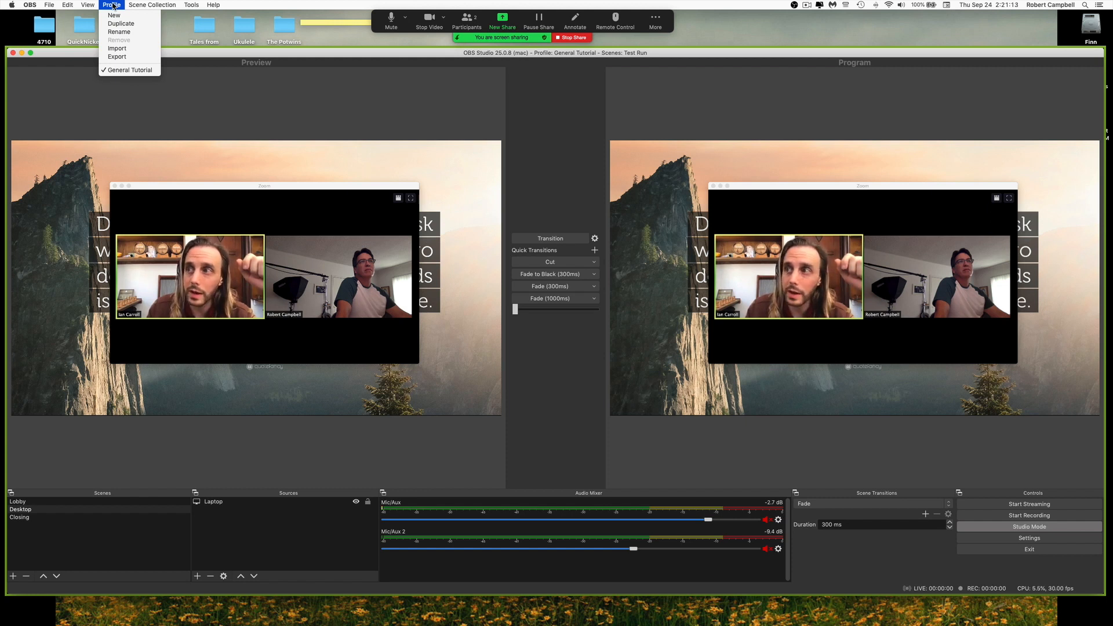
{"action": "mouse_move", "coordinate": [152, 4]}
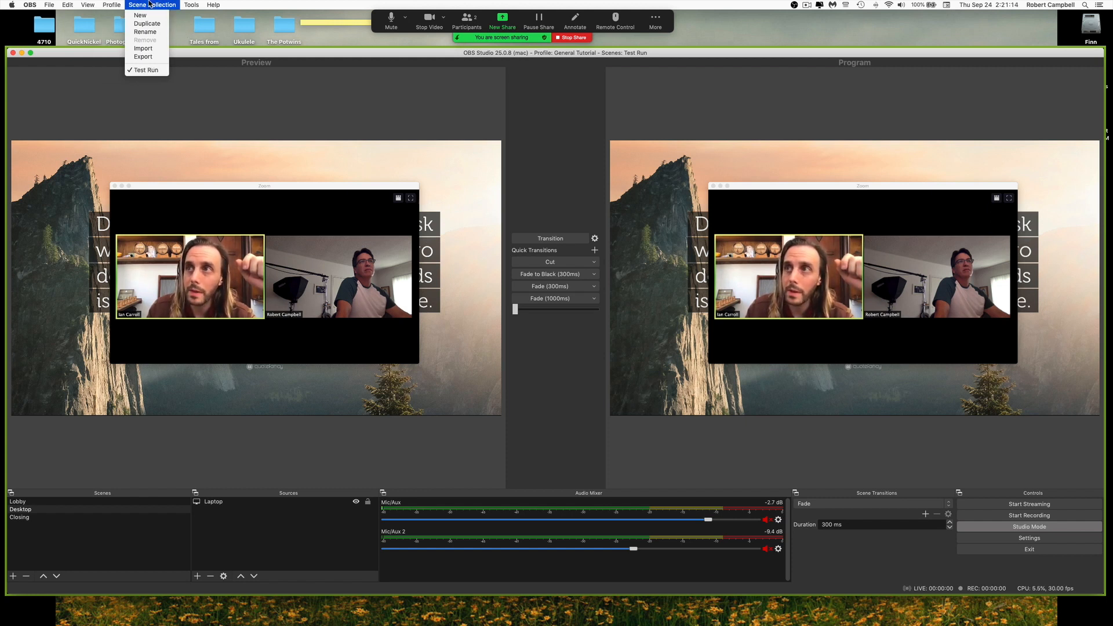
{"action": "left_click", "coordinate": [281, 121]}
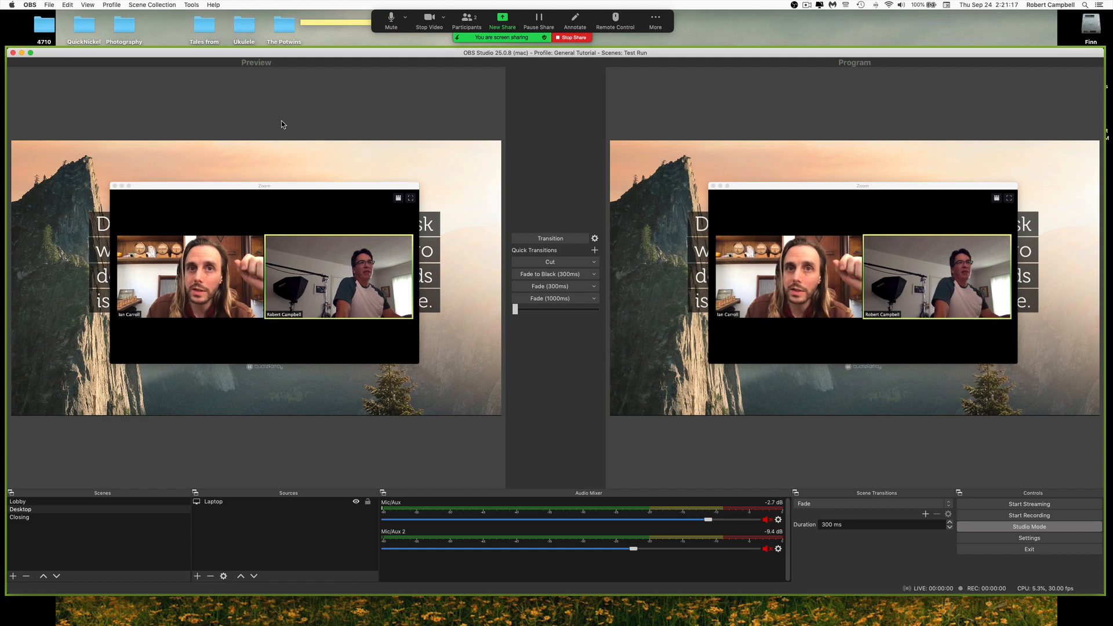
{"action": "left_click", "coordinate": [258, 155]}
{"action": "left_click", "coordinate": [122, 443]}
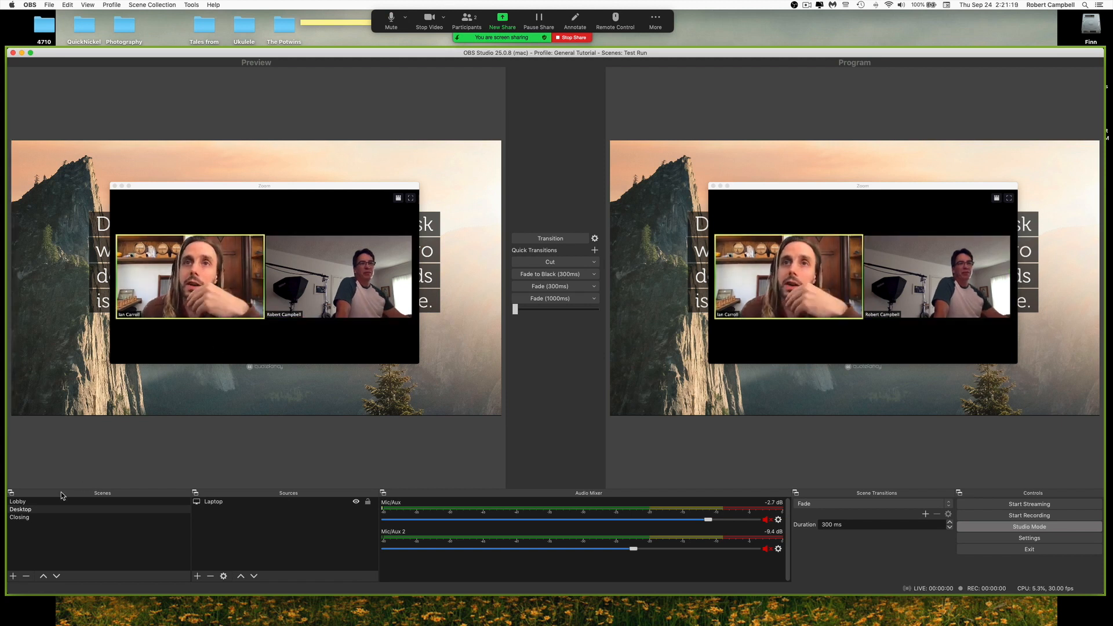
Load the Lobby scene into Preview and transition it to Program.
{"action": "left_click", "coordinate": [18, 501]}
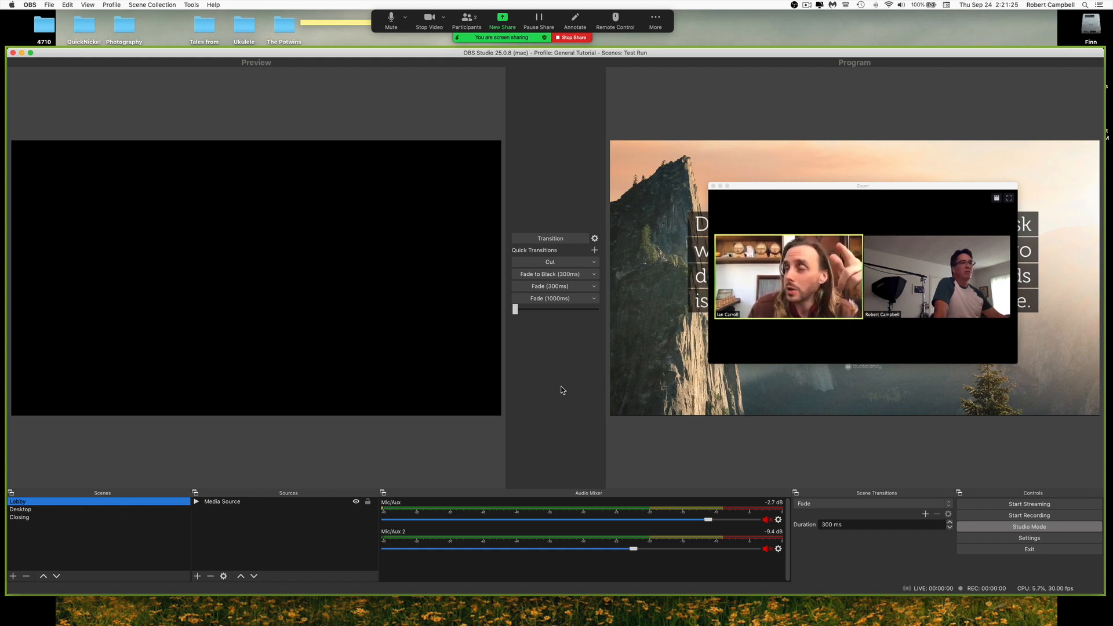
{"action": "left_click", "coordinate": [550, 239]}
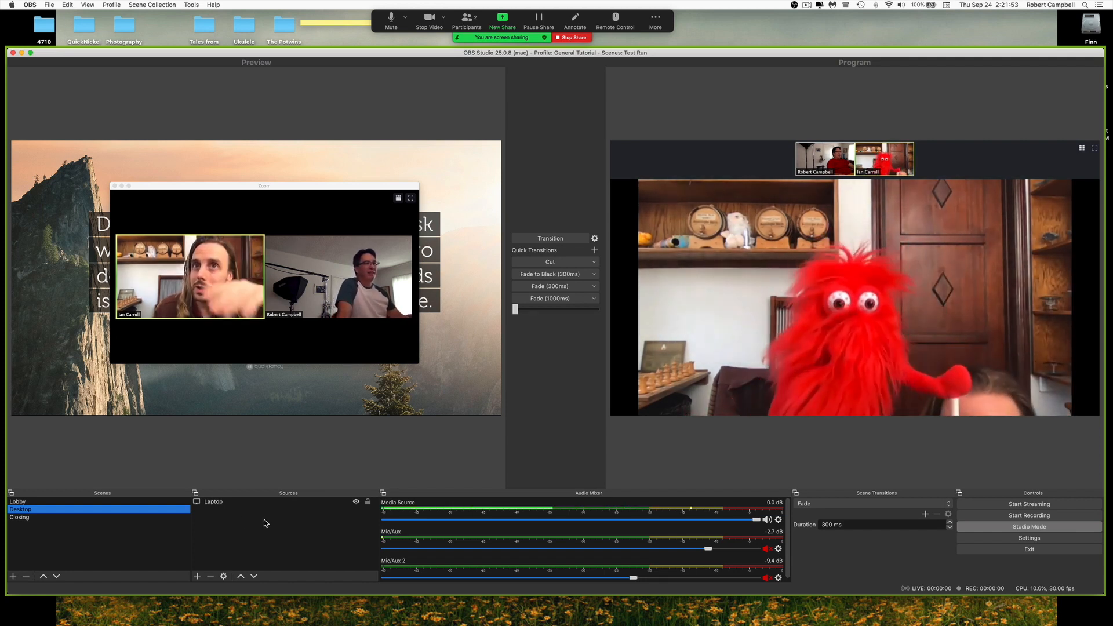
Start a live stream of the Program output and stop it again.
{"action": "left_click", "coordinate": [1009, 504]}
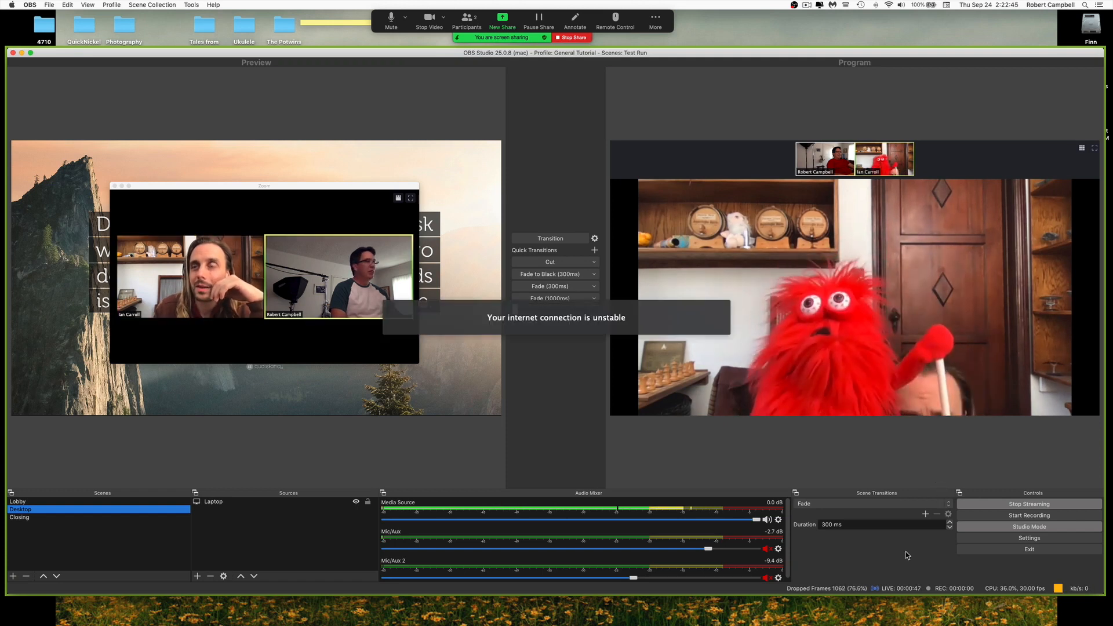
{"action": "left_click", "coordinate": [1015, 504]}
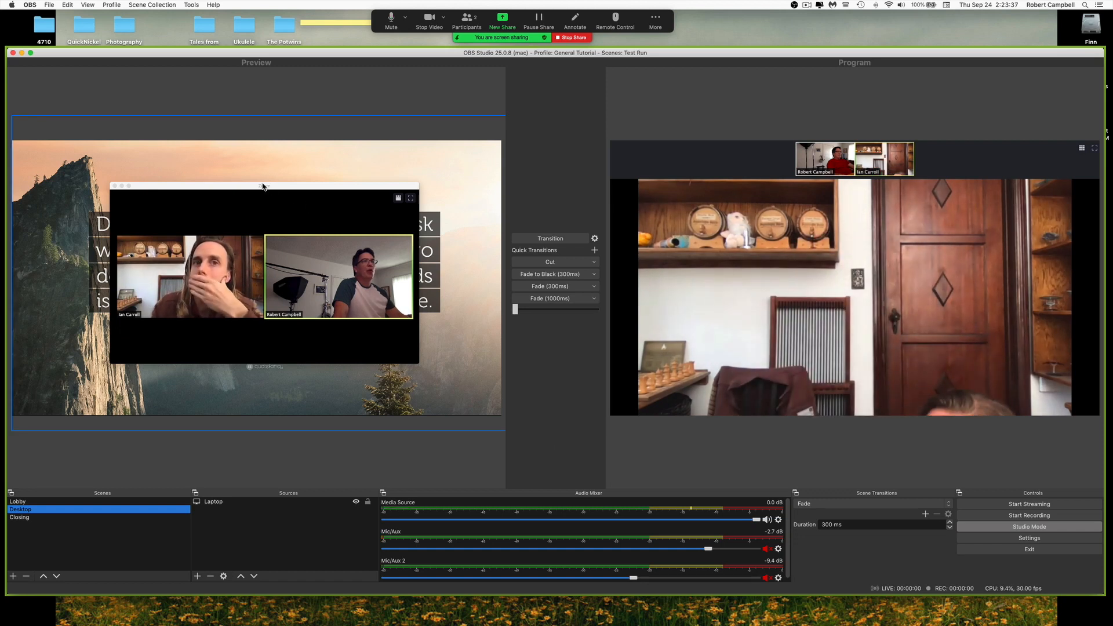
Move the Laptop source down in the Desktop scene's preview and shrink it to about half the canvas width.
{"action": "left_click_drag", "start_coordinate": [262, 186], "coordinate": [283, 233]}
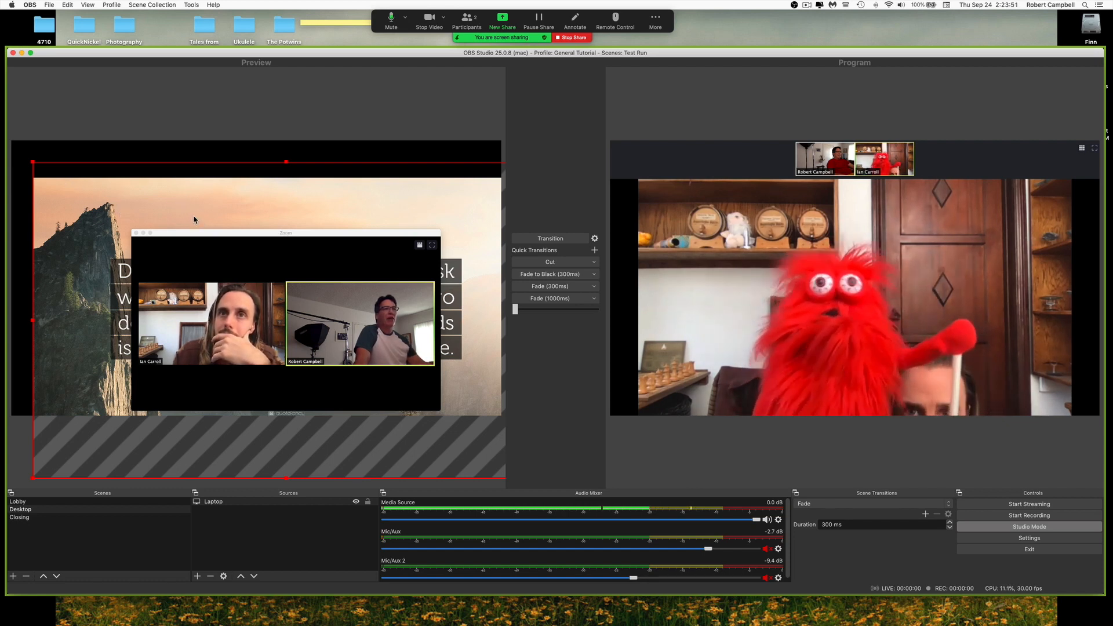
{"action": "left_click_drag", "start_coordinate": [128, 206], "coordinate": [128, 229]}
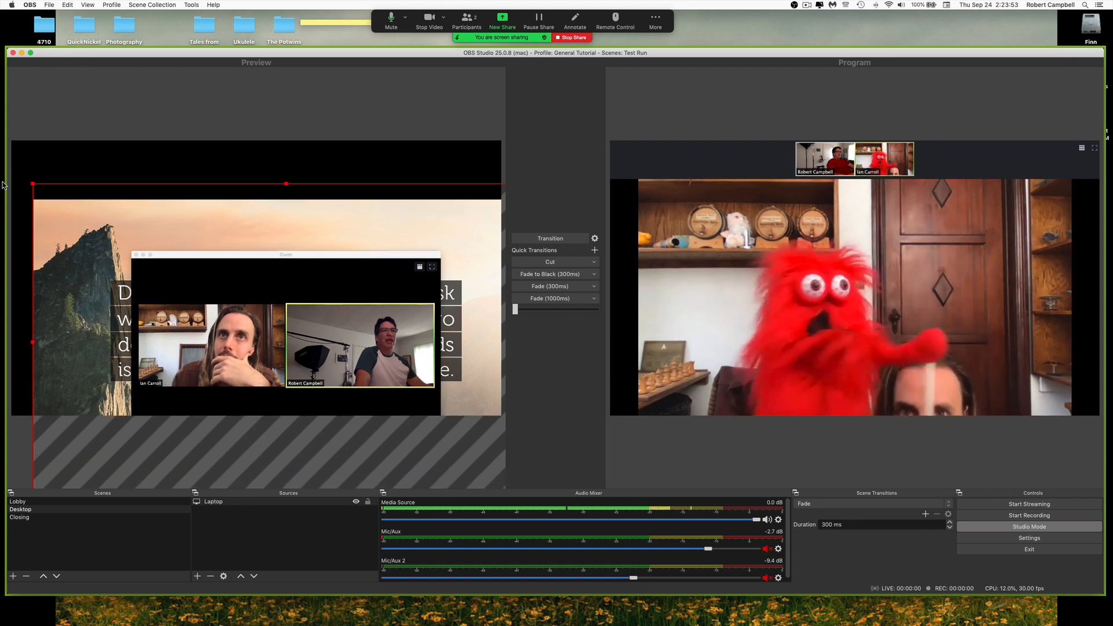
{"action": "left_click_drag", "start_coordinate": [35, 187], "coordinate": [250, 295]}
{"action": "left_click_drag", "start_coordinate": [328, 324], "coordinate": [212, 246]}
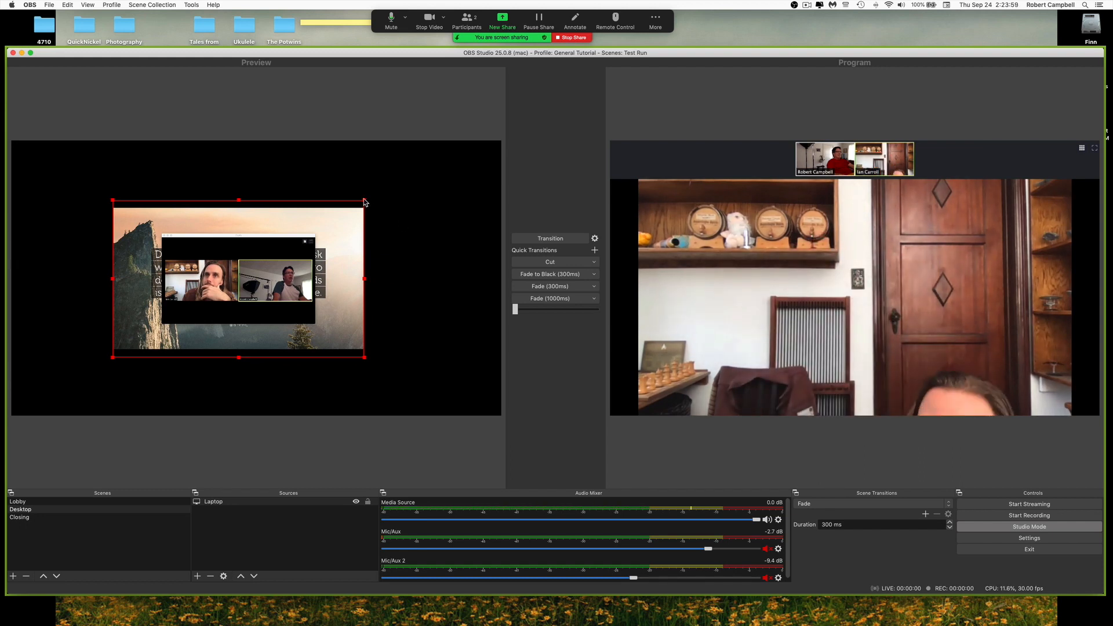
Enlarge the Laptop source by its corners and reposition it so it fills the Desktop scene's canvas.
{"action": "left_click_drag", "start_coordinate": [364, 201], "coordinate": [478, 149]}
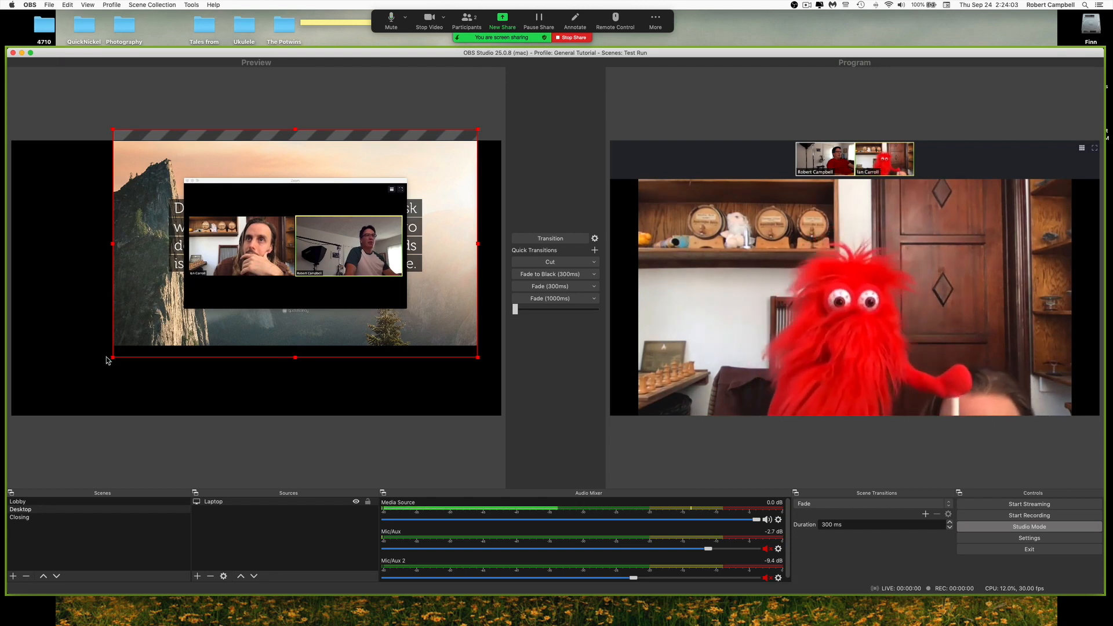
{"action": "left_click_drag", "start_coordinate": [114, 360], "coordinate": [8, 435]}
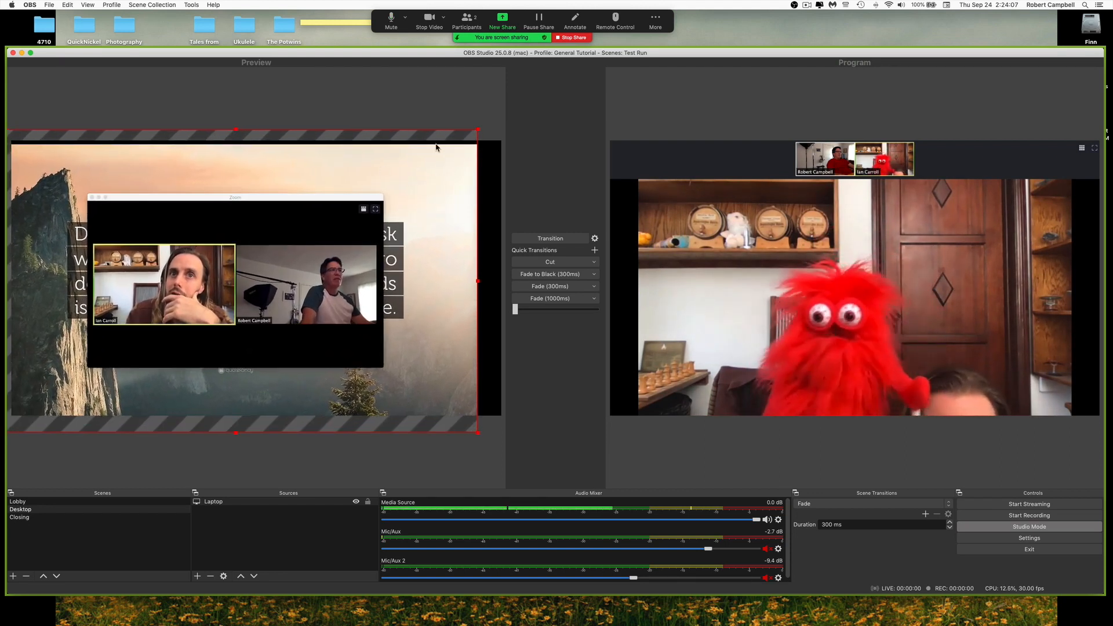
{"action": "left_click_drag", "start_coordinate": [440, 179], "coordinate": [458, 179]}
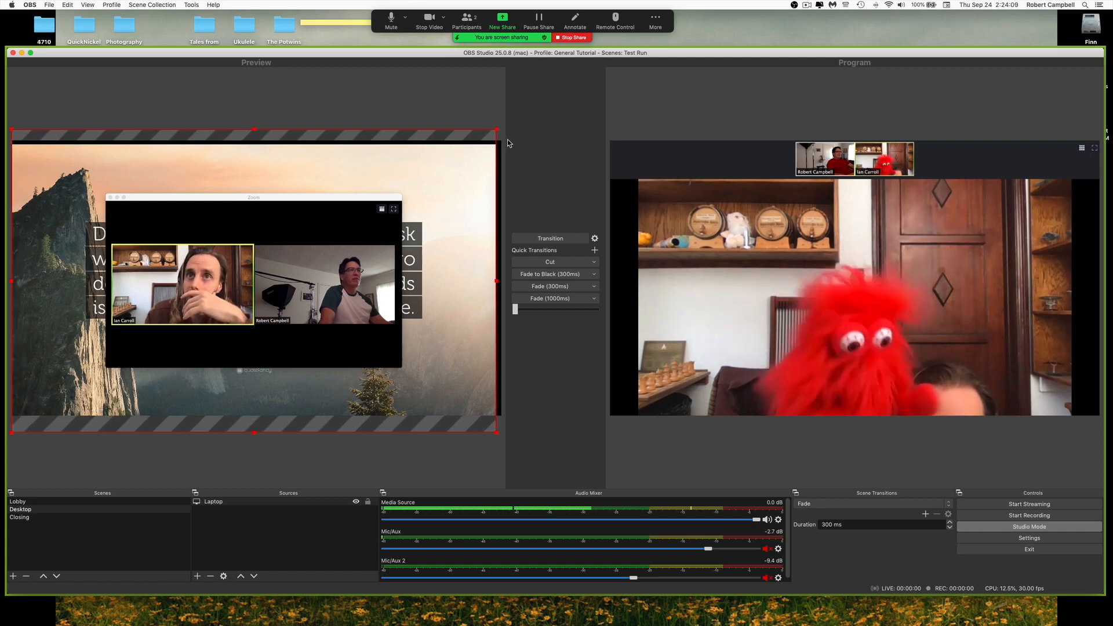
{"action": "left_click_drag", "start_coordinate": [496, 133], "coordinate": [511, 122]}
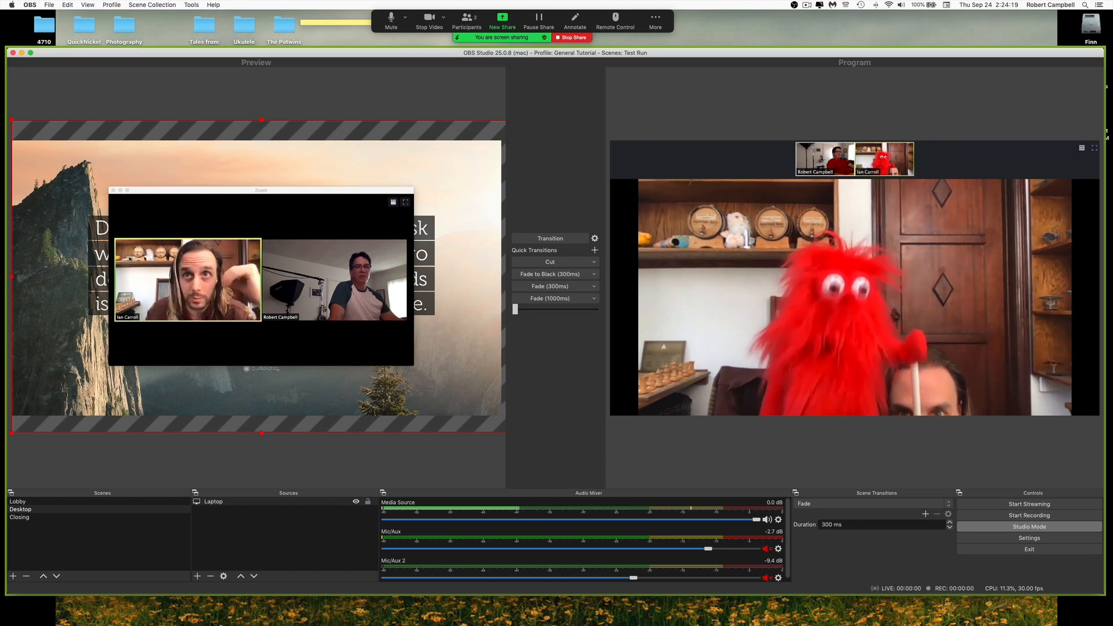
Make the captured Zoom gallery window full screen and select the Laptop source in the Desktop scene.
{"action": "left_click", "coordinate": [405, 203]}
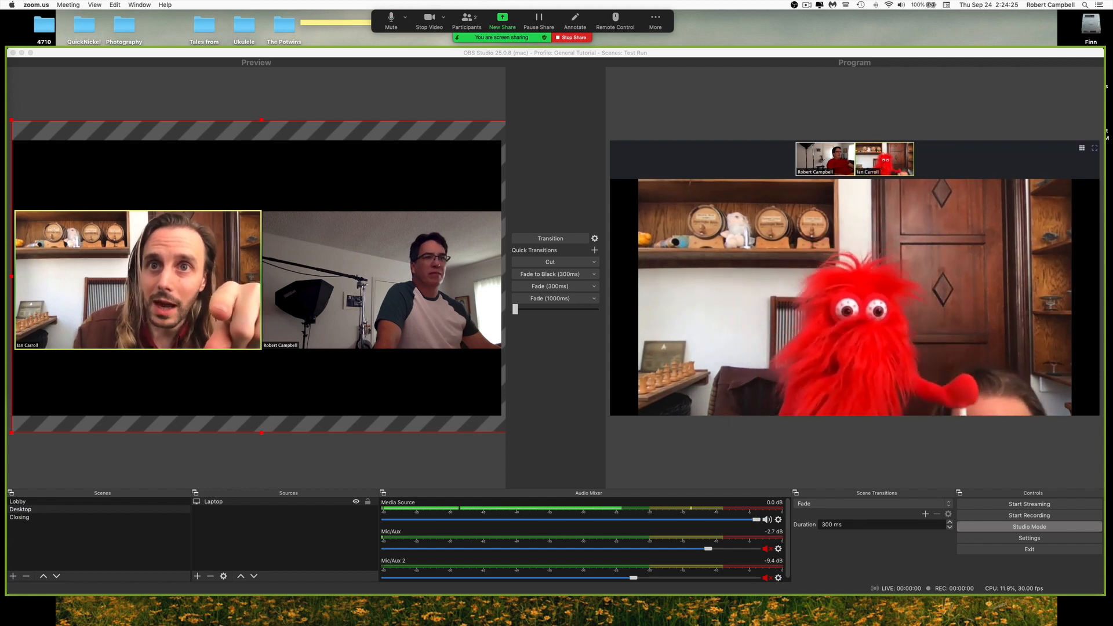
{"action": "left_click", "coordinate": [213, 501]}
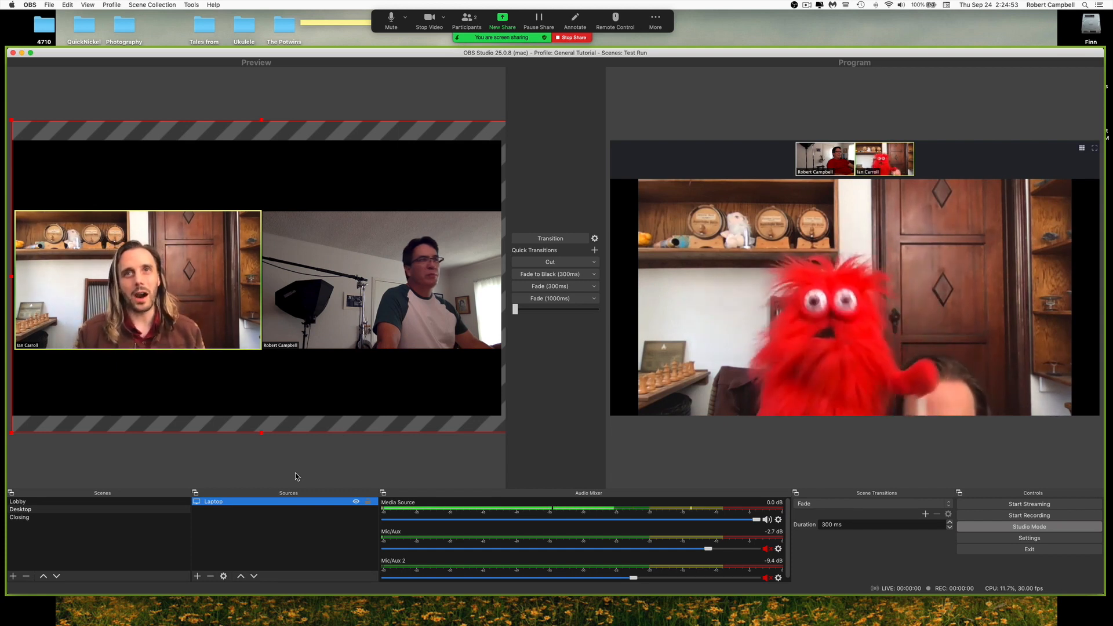
Cut the Desktop scene to Program, and switch the Preview to Lobby and back to Desktop.
{"action": "left_click", "coordinate": [553, 262]}
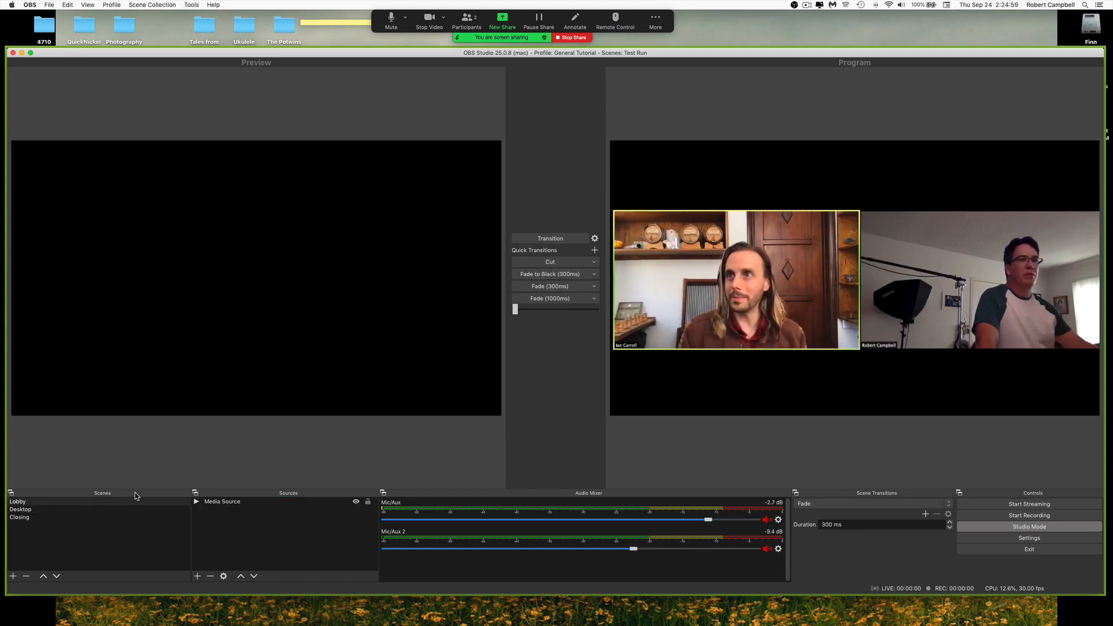
{"action": "left_click", "coordinate": [26, 509]}
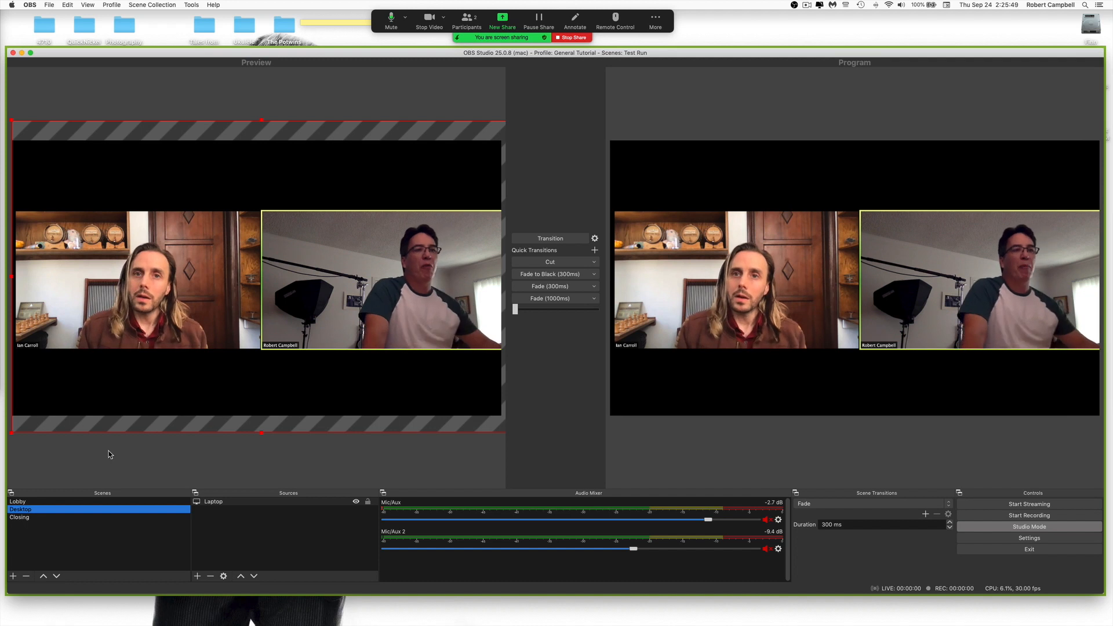
{"action": "left_click", "coordinate": [29, 502]}
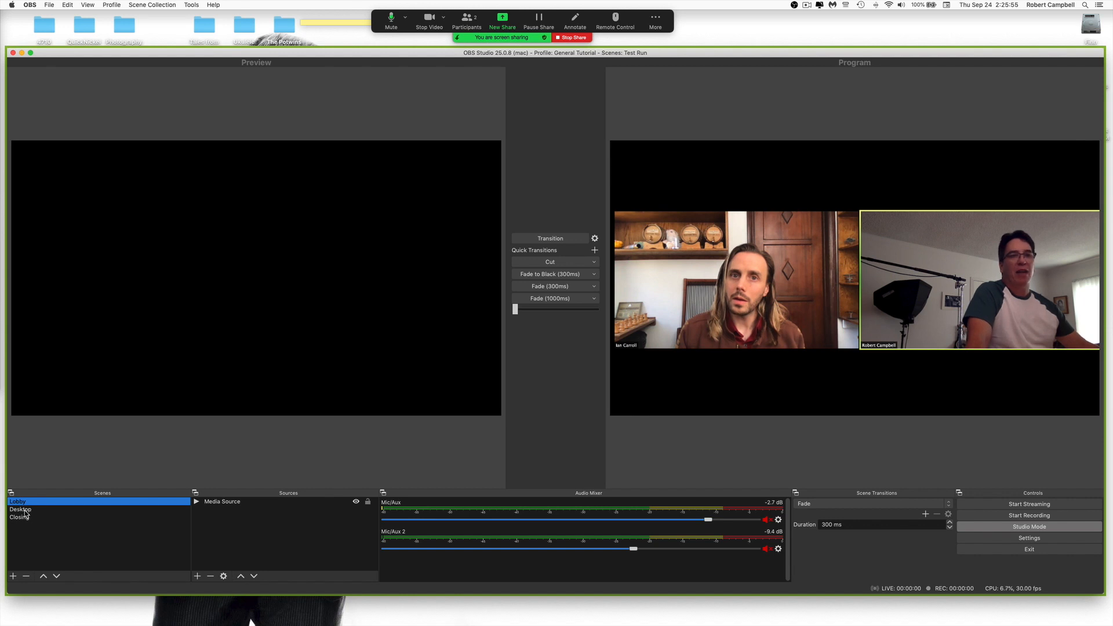
{"action": "left_click", "coordinate": [25, 510]}
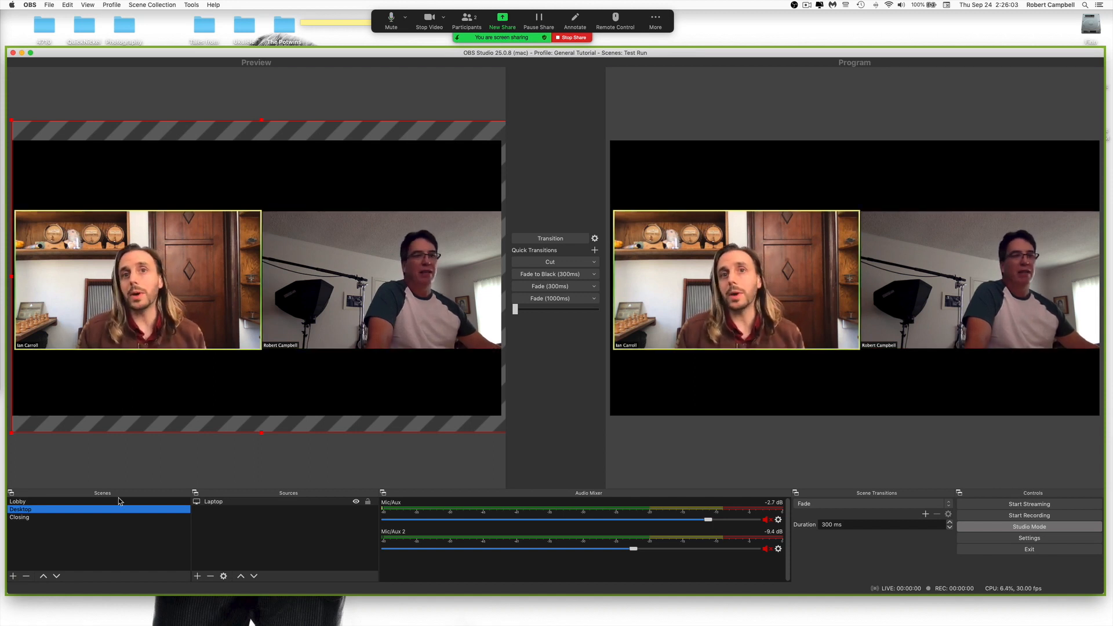
Add a new scene named Intermission, keeping the Desktop scene in Preview.
{"action": "left_click", "coordinate": [12, 577]}
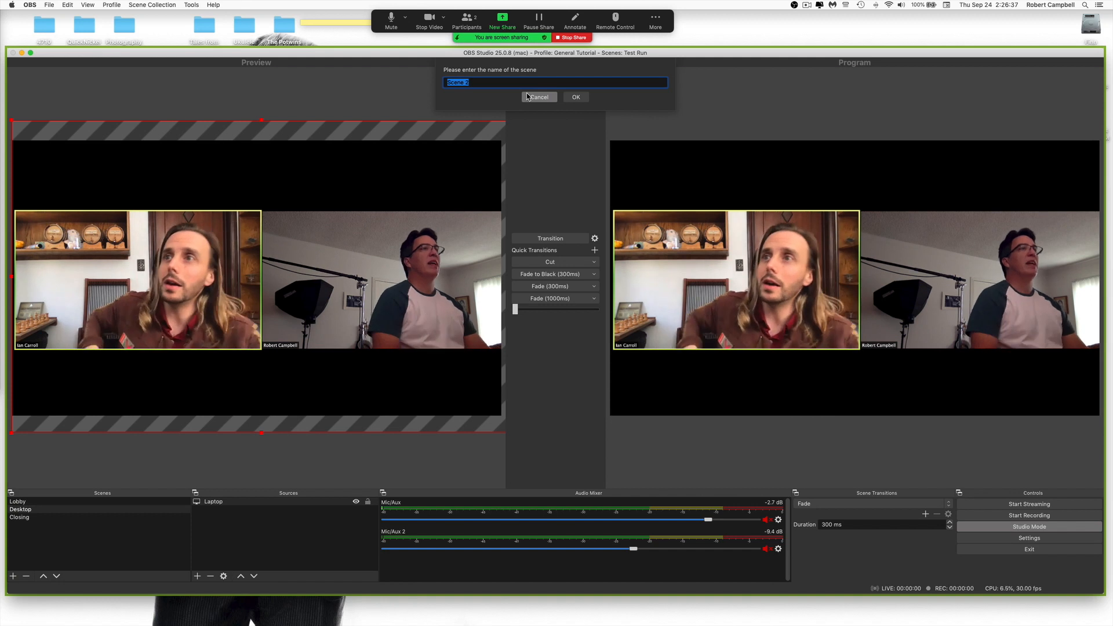
{"action": "type", "text": "Intermission"}
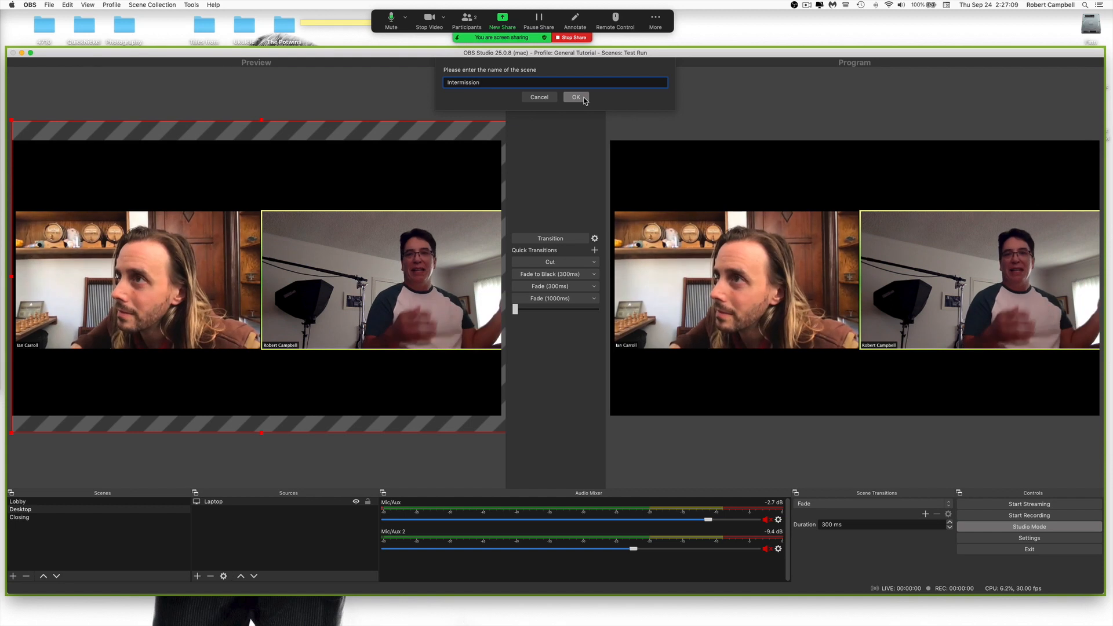
{"action": "left_click", "coordinate": [568, 97]}
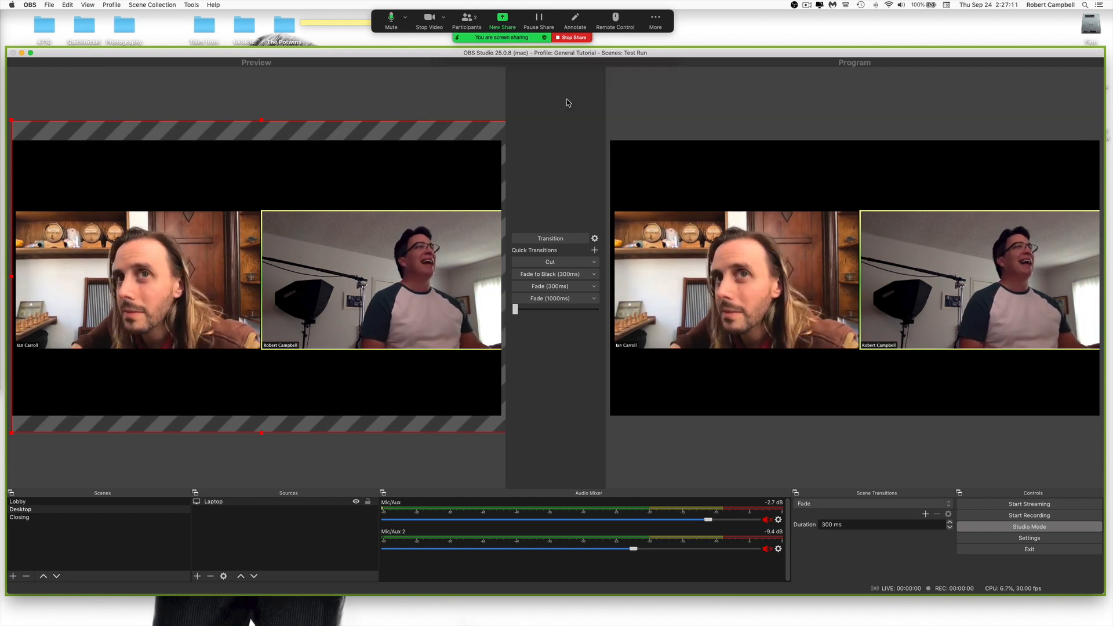
{"action": "left_click", "coordinate": [20, 510]}
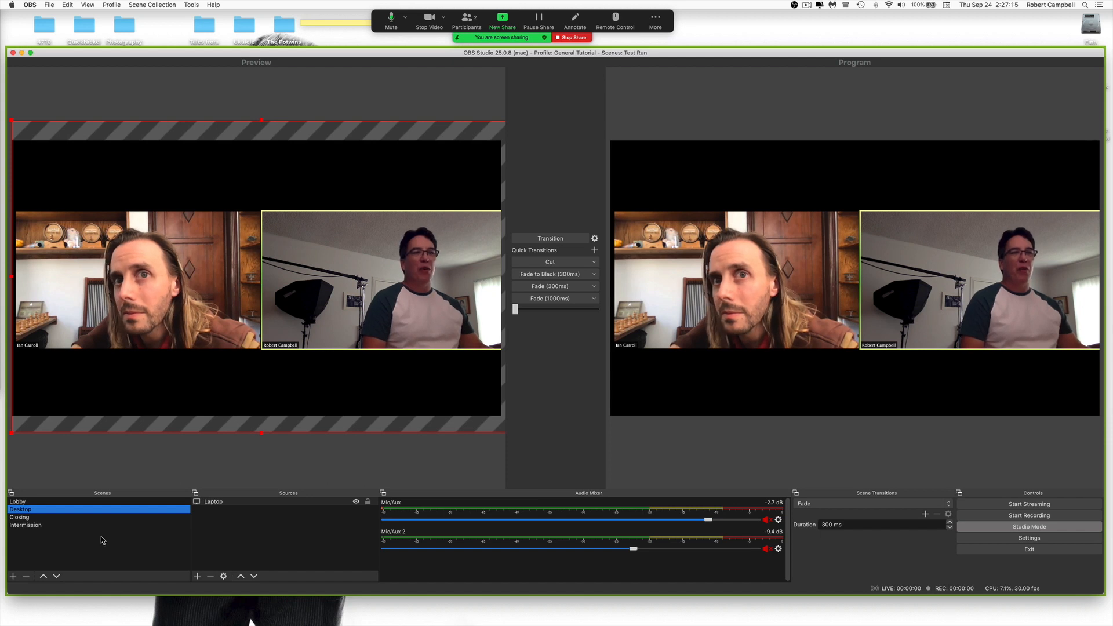
Add the existing Media Source to the Intermission scene as a visible source.
{"action": "left_click", "coordinate": [31, 526]}
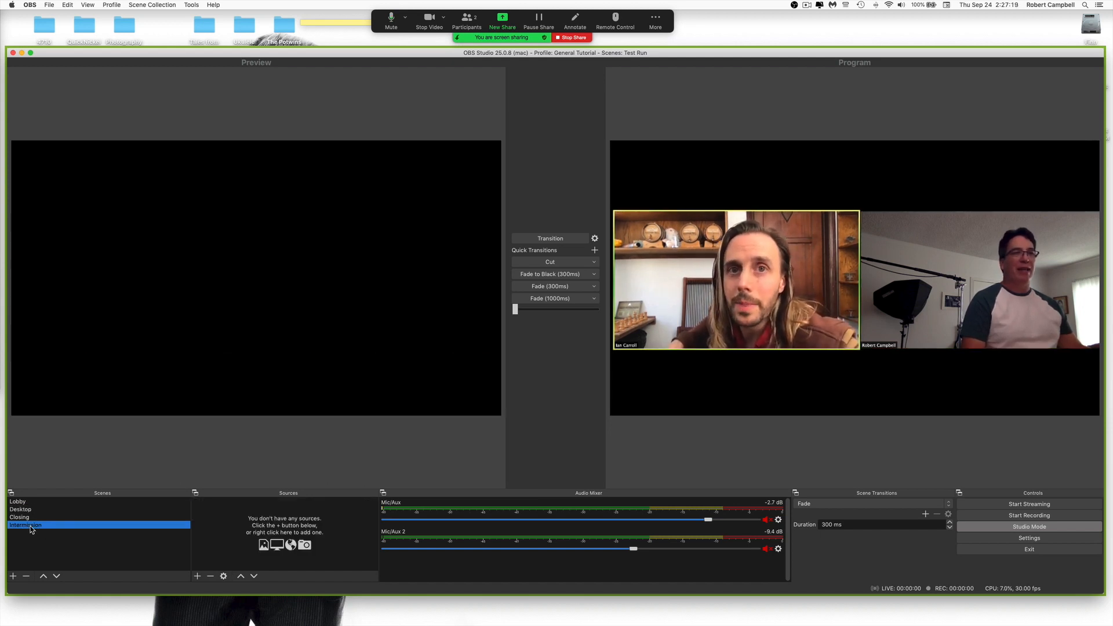
{"action": "left_click", "coordinate": [196, 577]}
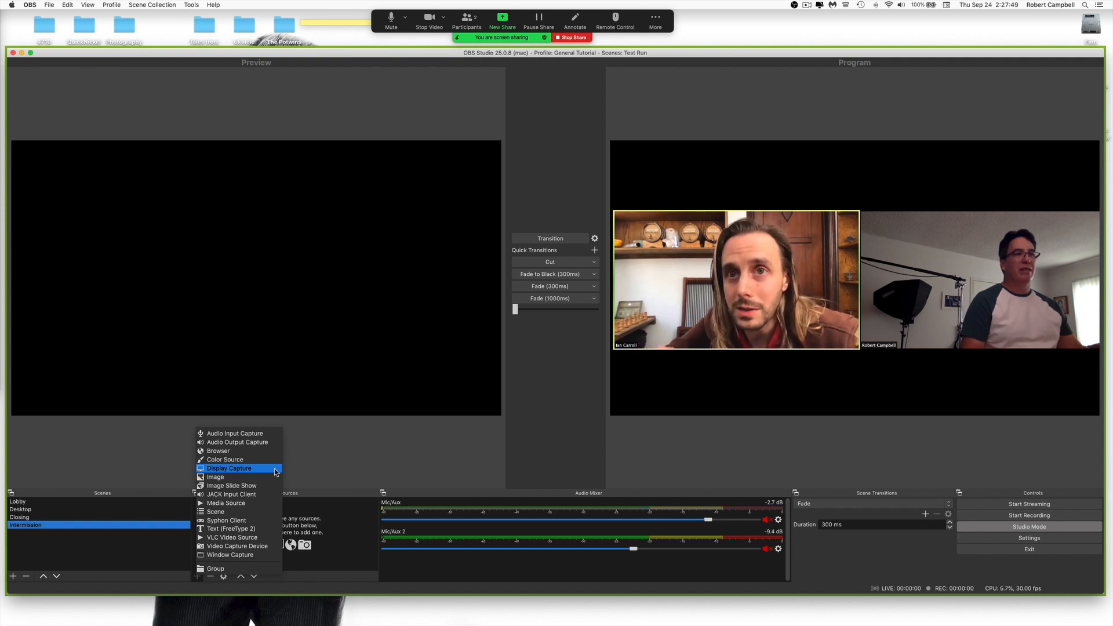
{"action": "left_click", "coordinate": [265, 504]}
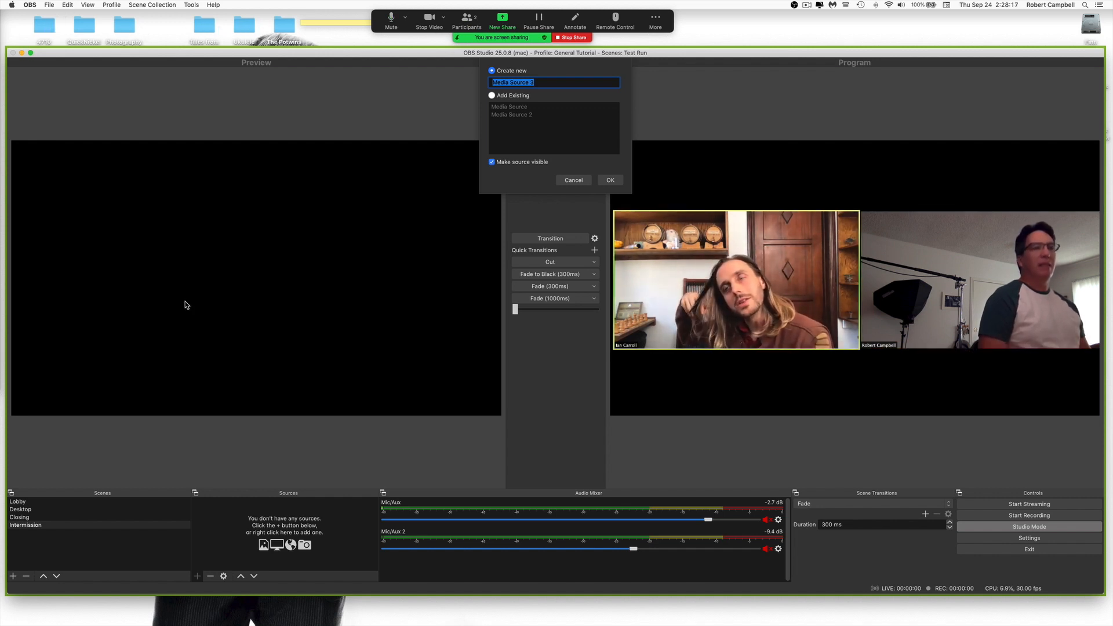
{"action": "left_click", "coordinate": [502, 97]}
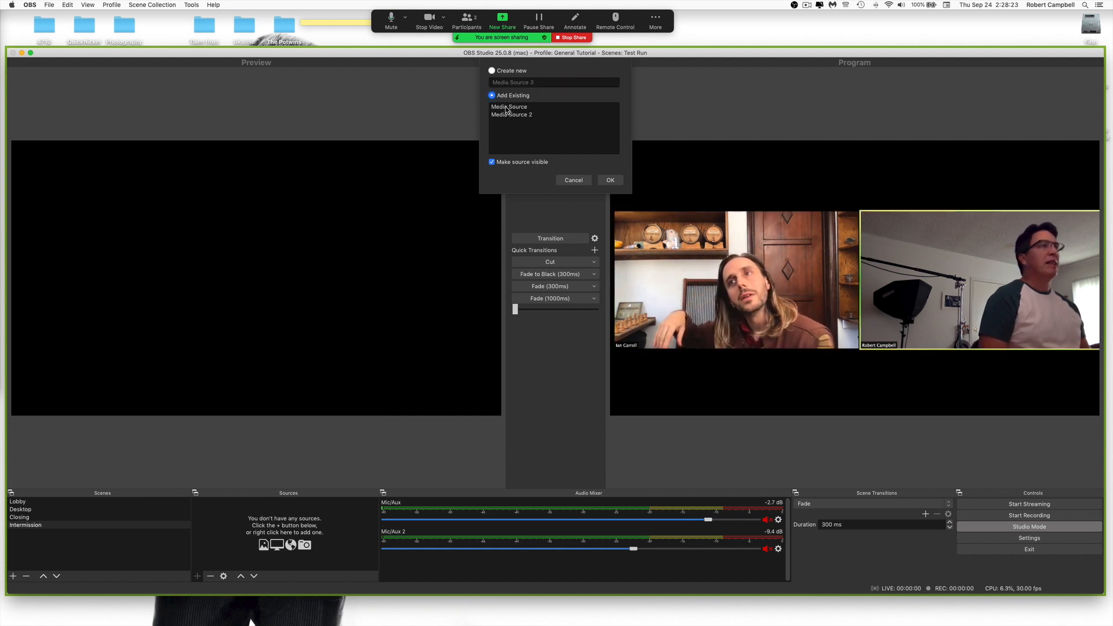
{"action": "left_click", "coordinate": [506, 108]}
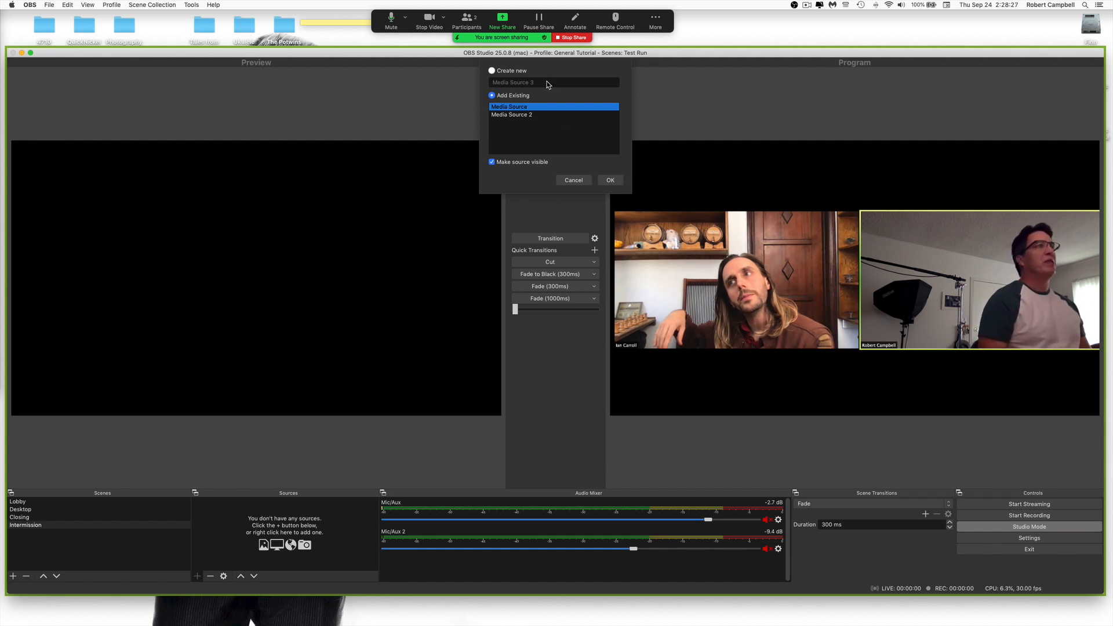
{"action": "left_click", "coordinate": [608, 180]}
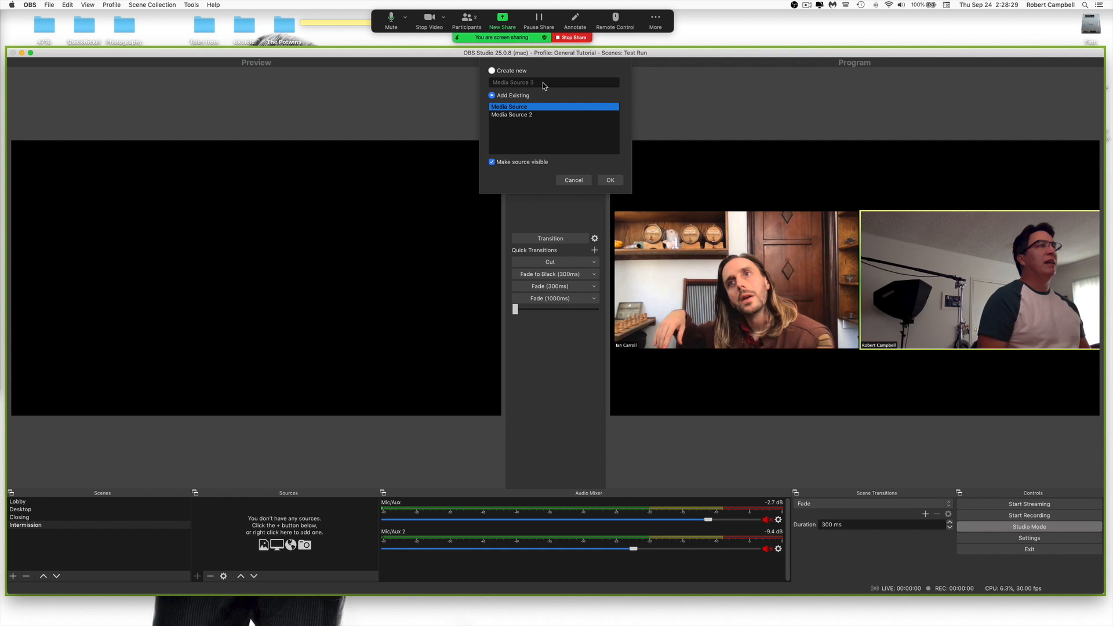
{"action": "left_click", "coordinate": [610, 181]}
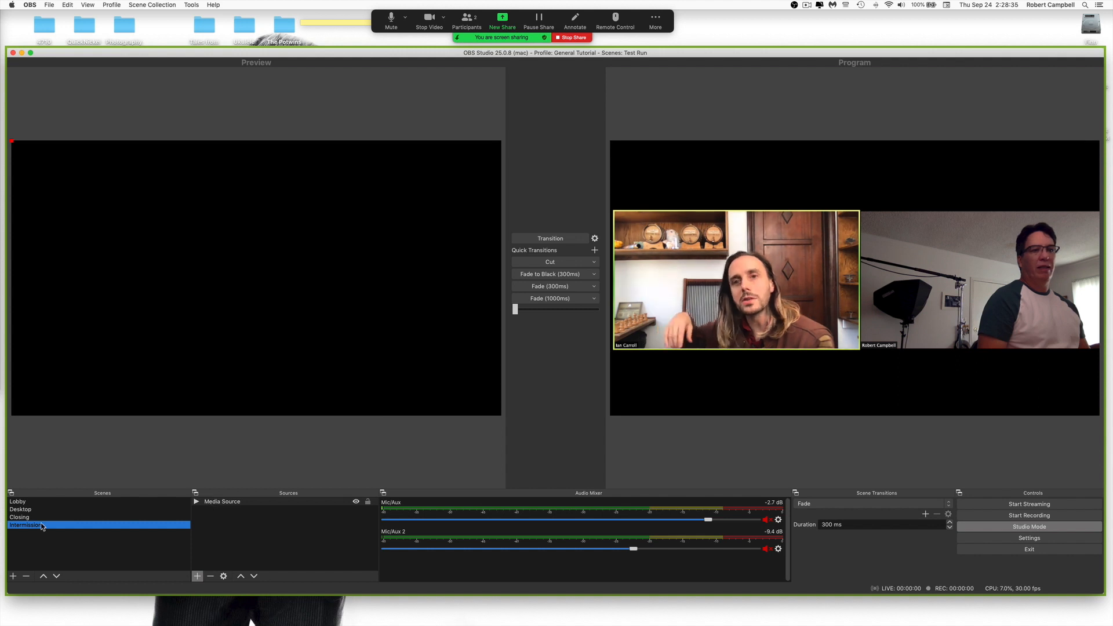
Review the file and playback properties of the Media Source in the Intermission scene.
{"action": "left_click", "coordinate": [212, 502]}
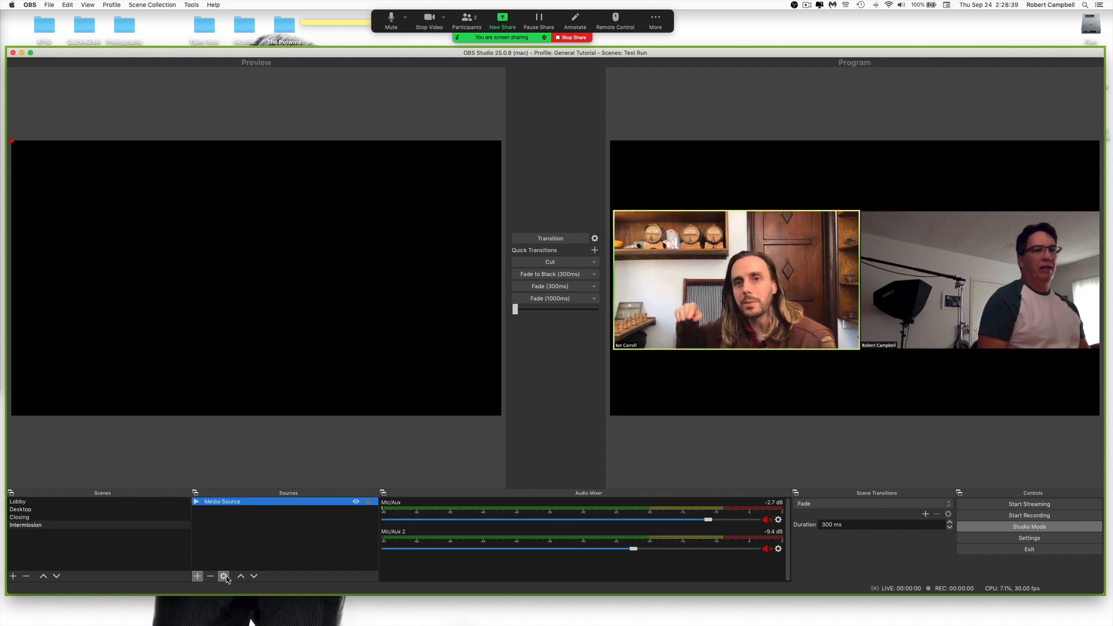
{"action": "left_click", "coordinate": [223, 575]}
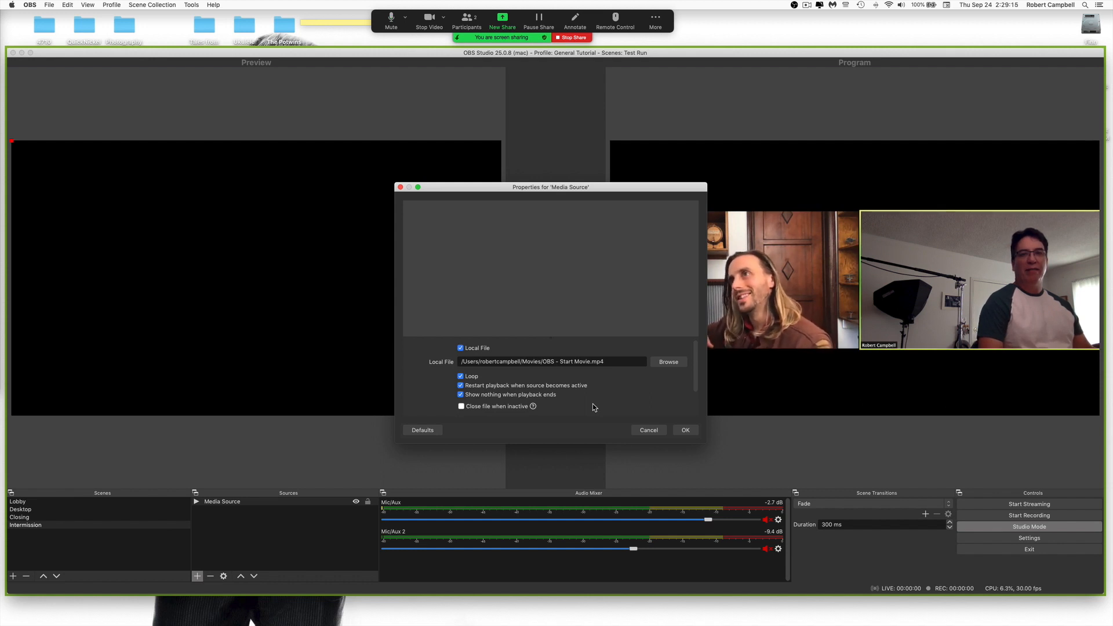
{"action": "left_click", "coordinate": [686, 431]}
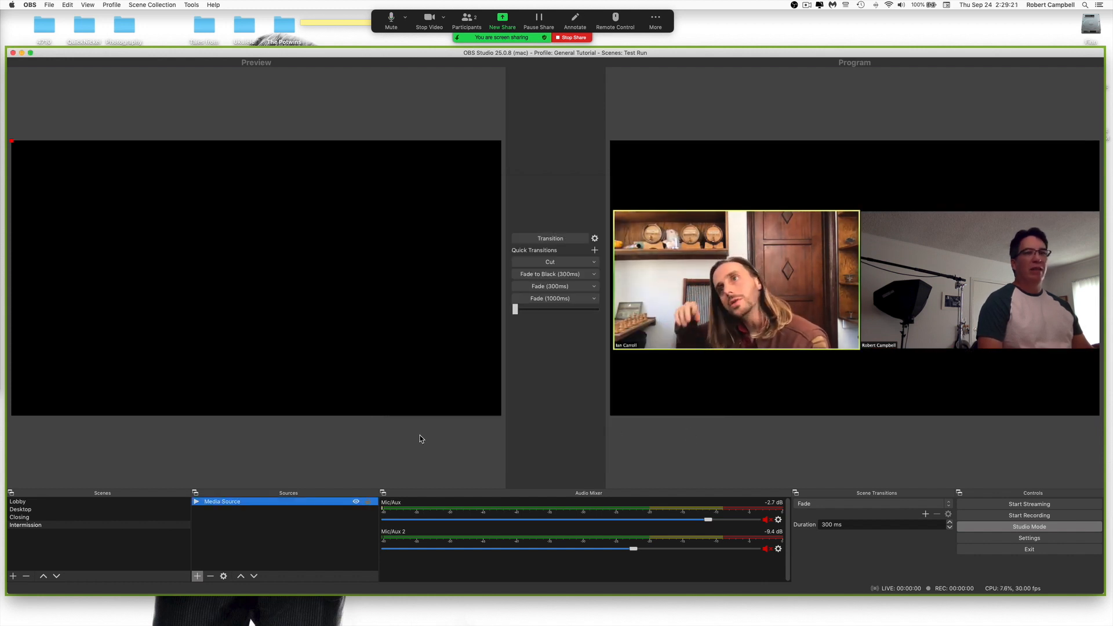
Move the Intermission scene up one place in the scene order, above Closing.
{"action": "left_click", "coordinate": [54, 510]}
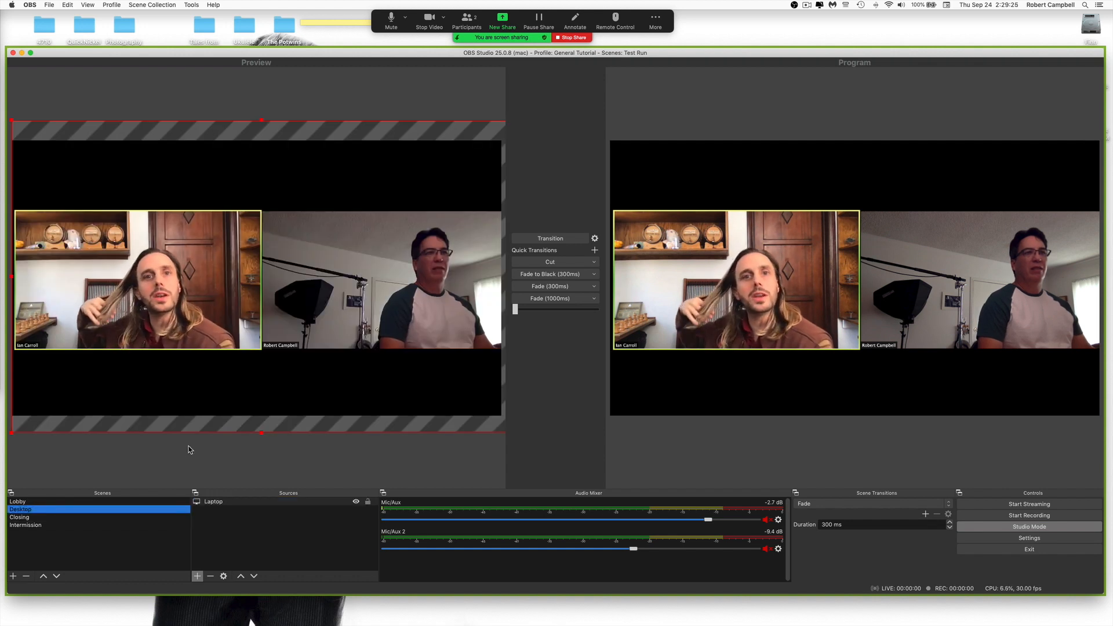
{"action": "left_click", "coordinate": [25, 525]}
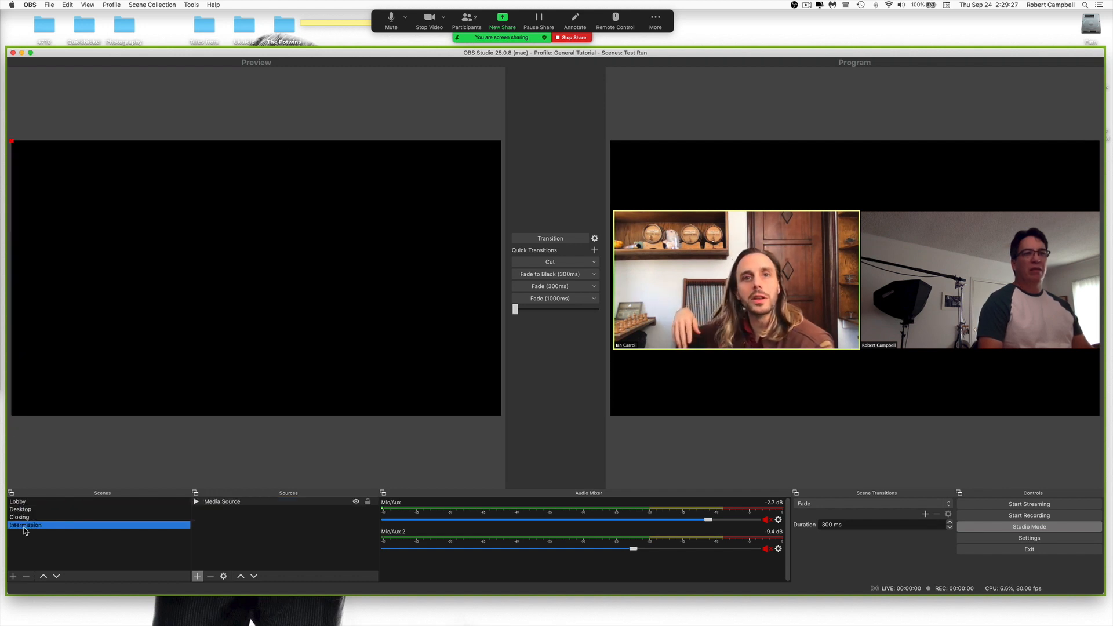
{"action": "left_click", "coordinate": [42, 576]}
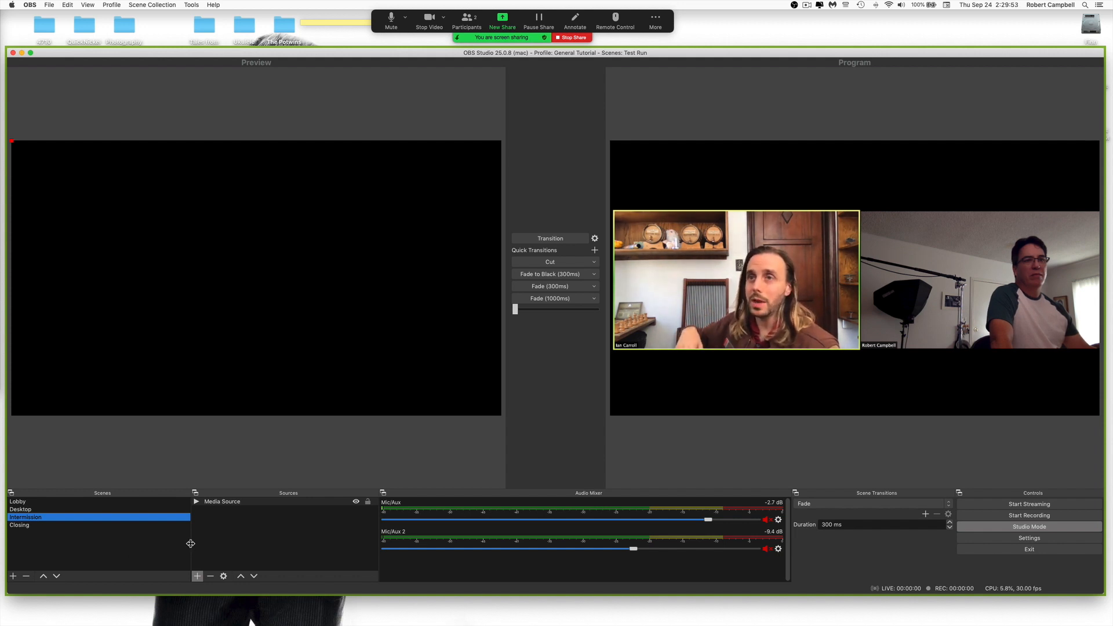
Transition the Intermission scene to Program, and mute and unmute its Media Source audio.
{"action": "left_click", "coordinate": [552, 238]}
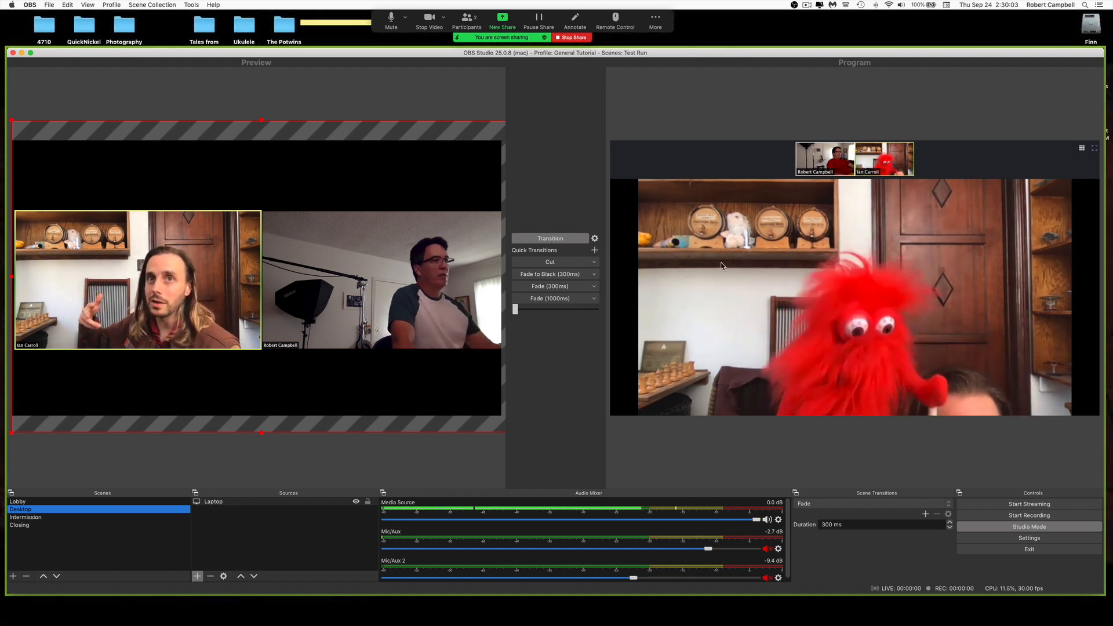
{"action": "right_click", "coordinate": [757, 510]}
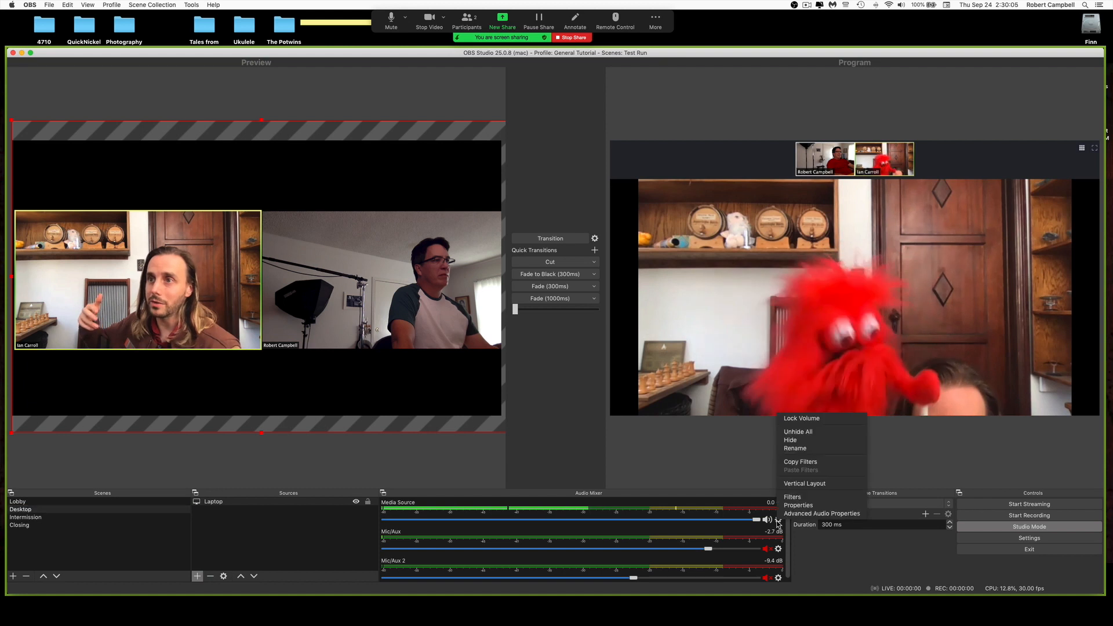
{"action": "left_click", "coordinate": [740, 486]}
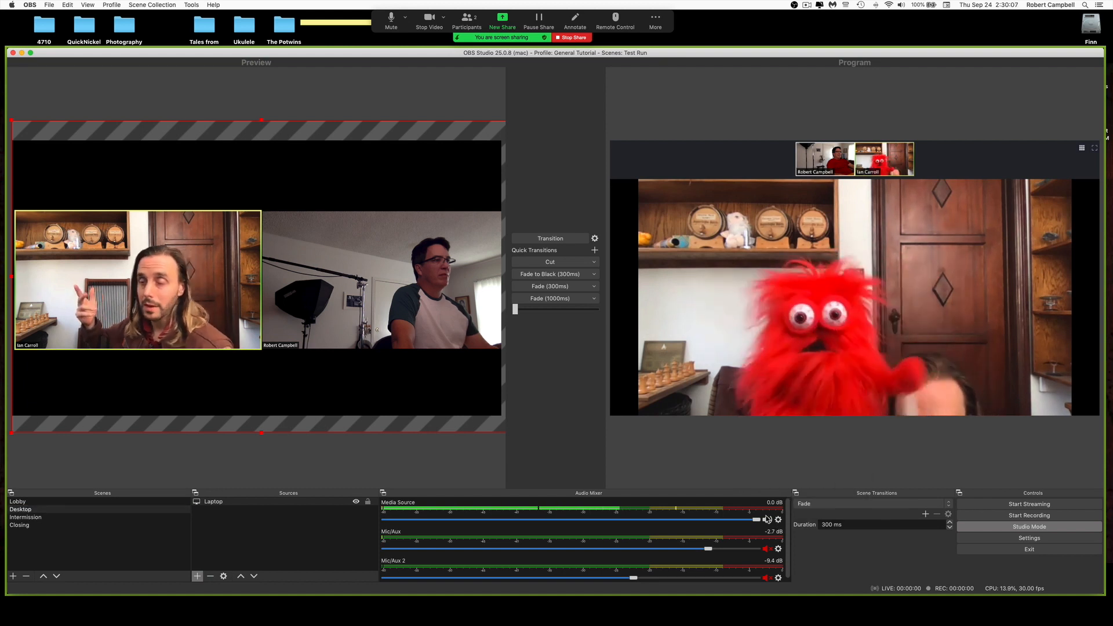
{"action": "left_click", "coordinate": [766, 520]}
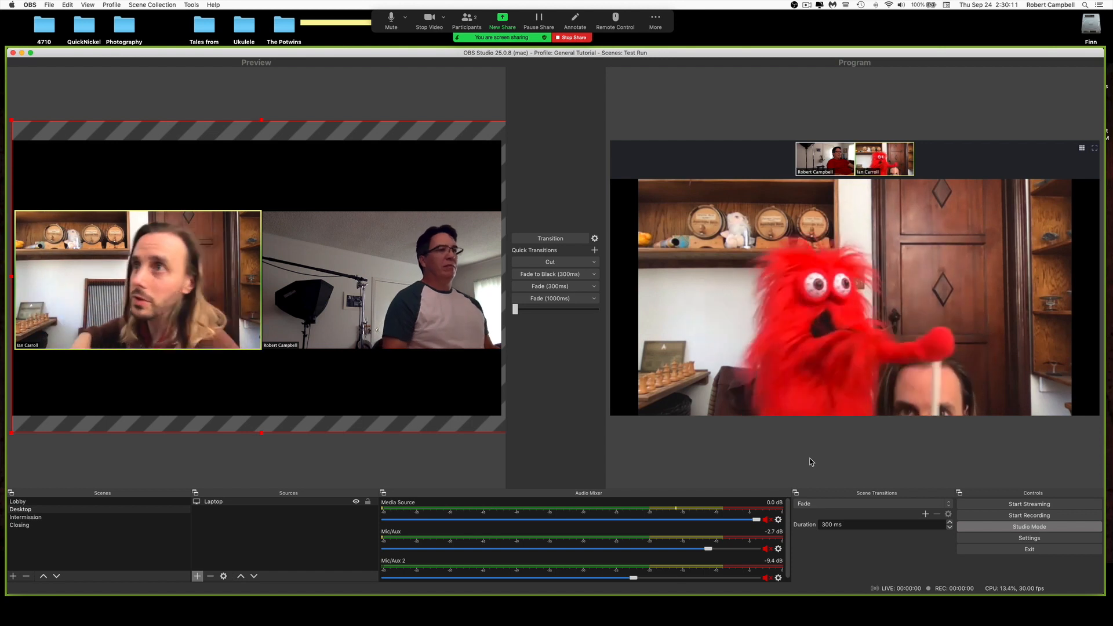
{"action": "left_click", "coordinate": [766, 520]}
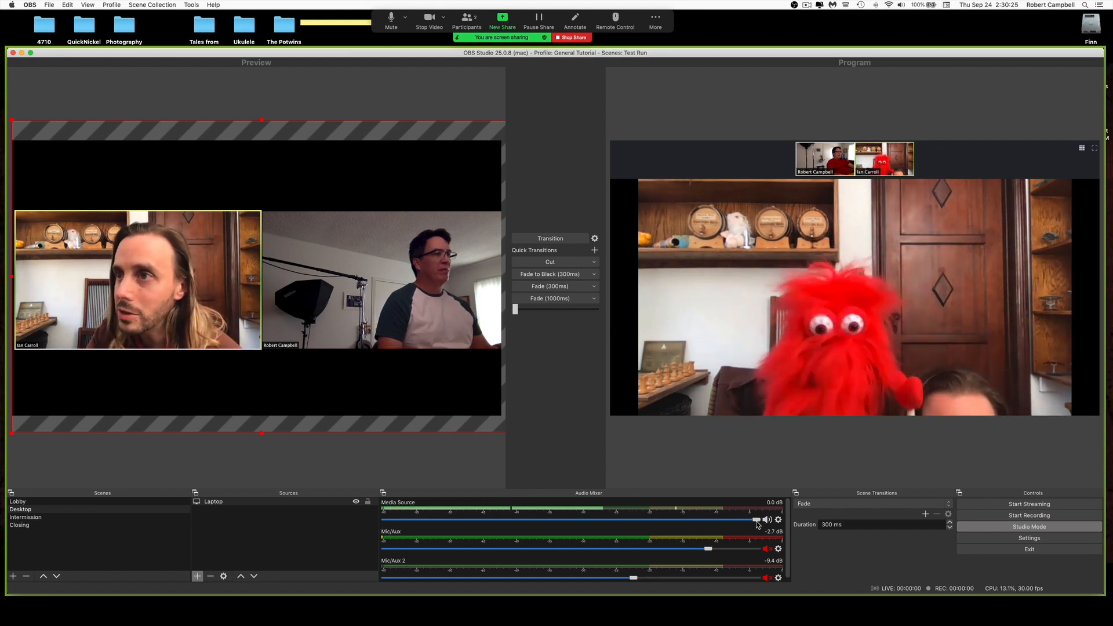
Lower the Media Source volume to -7.1 dB and raise it gradually to -0.4 dB.
{"action": "left_click_drag", "start_coordinate": [757, 524], "coordinate": [655, 523]}
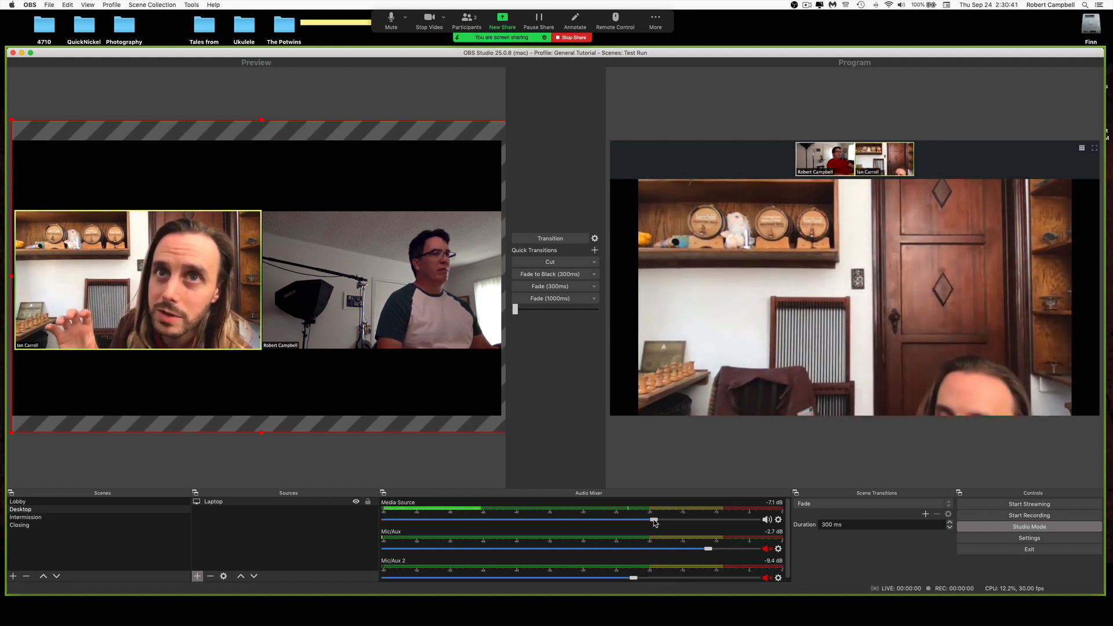
{"action": "left_click_drag", "start_coordinate": [654, 521], "coordinate": [685, 526]}
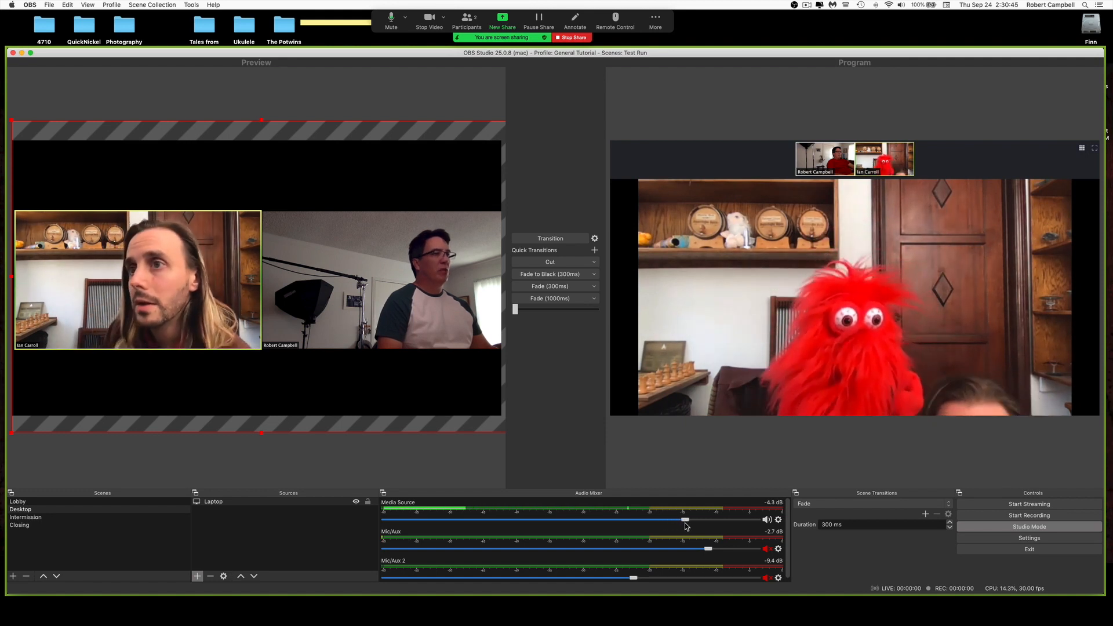
{"action": "left_click_drag", "start_coordinate": [685, 526], "coordinate": [731, 529]}
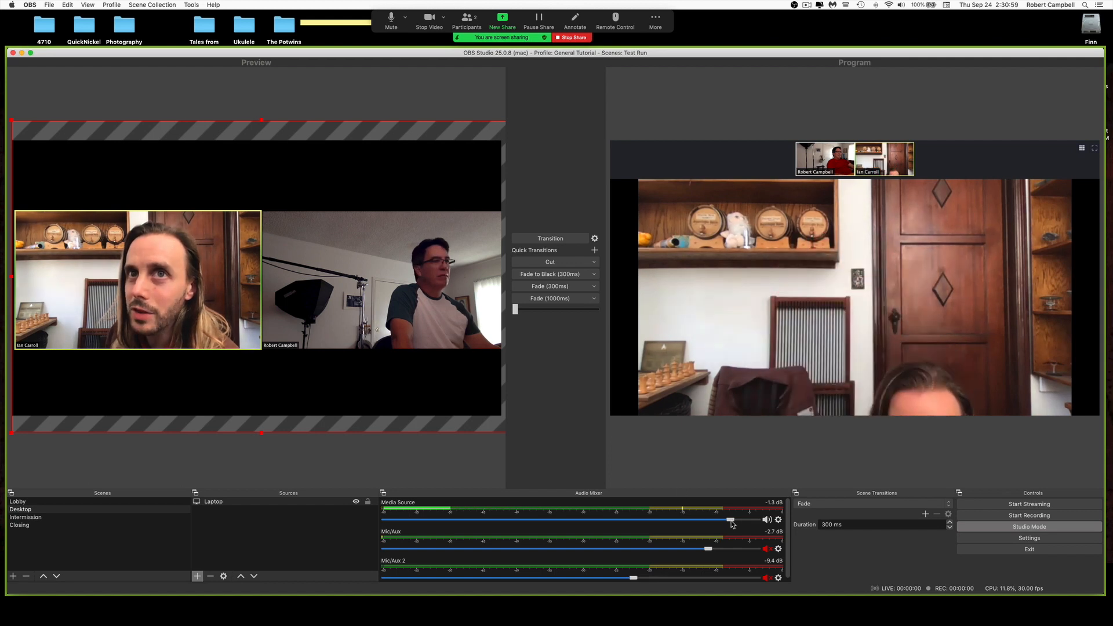
{"action": "left_click_drag", "start_coordinate": [731, 520], "coordinate": [748, 519]}
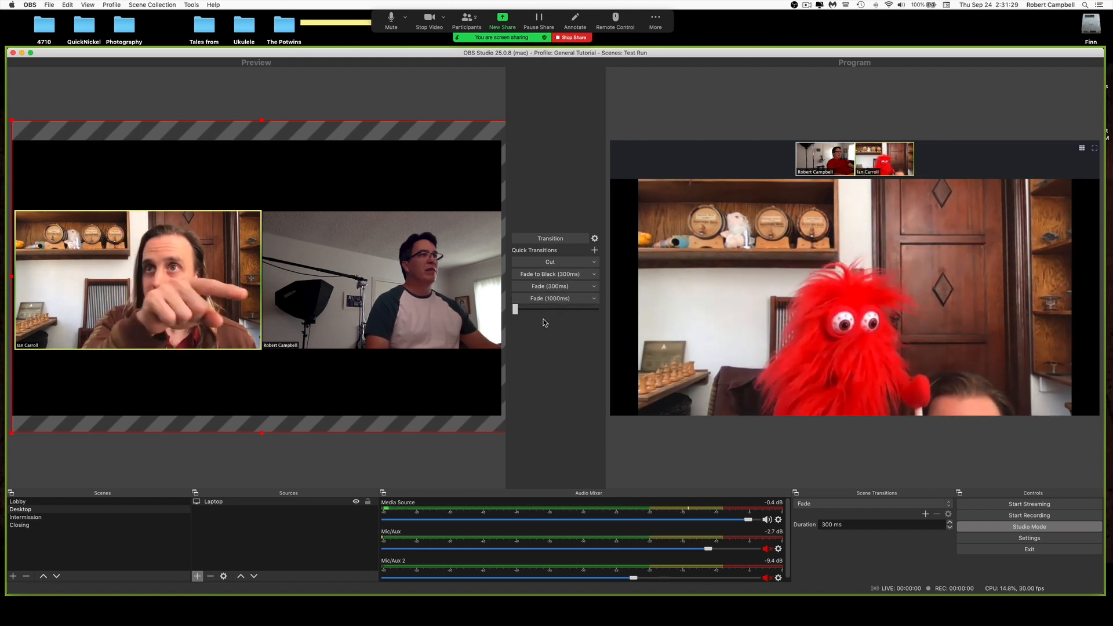
Fade the Desktop scene manually into Program and load Desktop in the Preview.
{"action": "left_click_drag", "start_coordinate": [518, 307], "coordinate": [603, 316]}
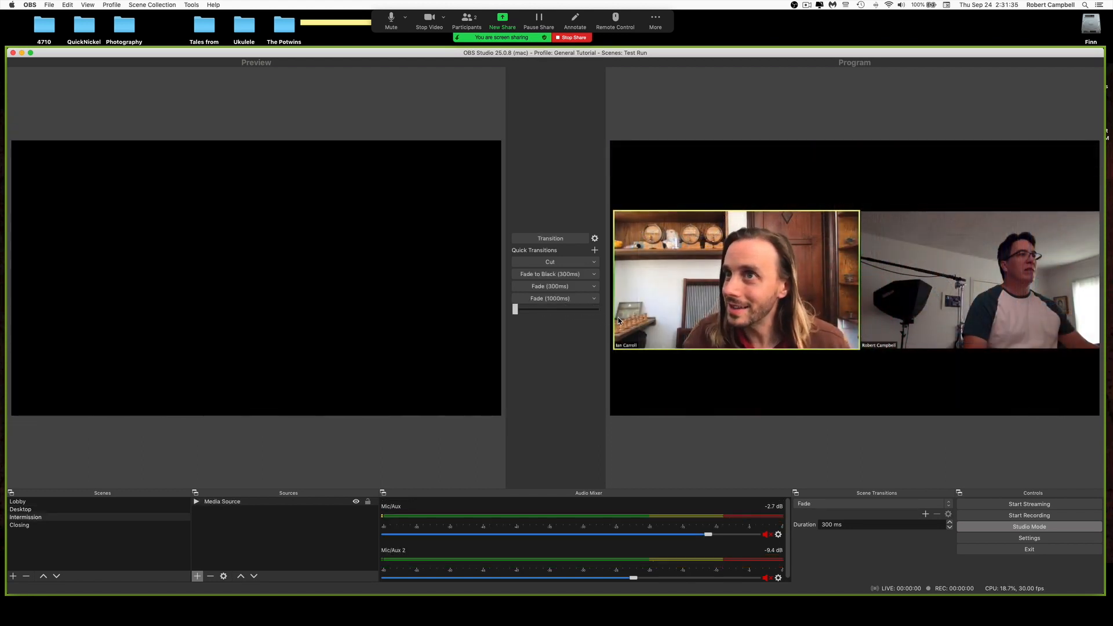
{"action": "left_click", "coordinate": [22, 510]}
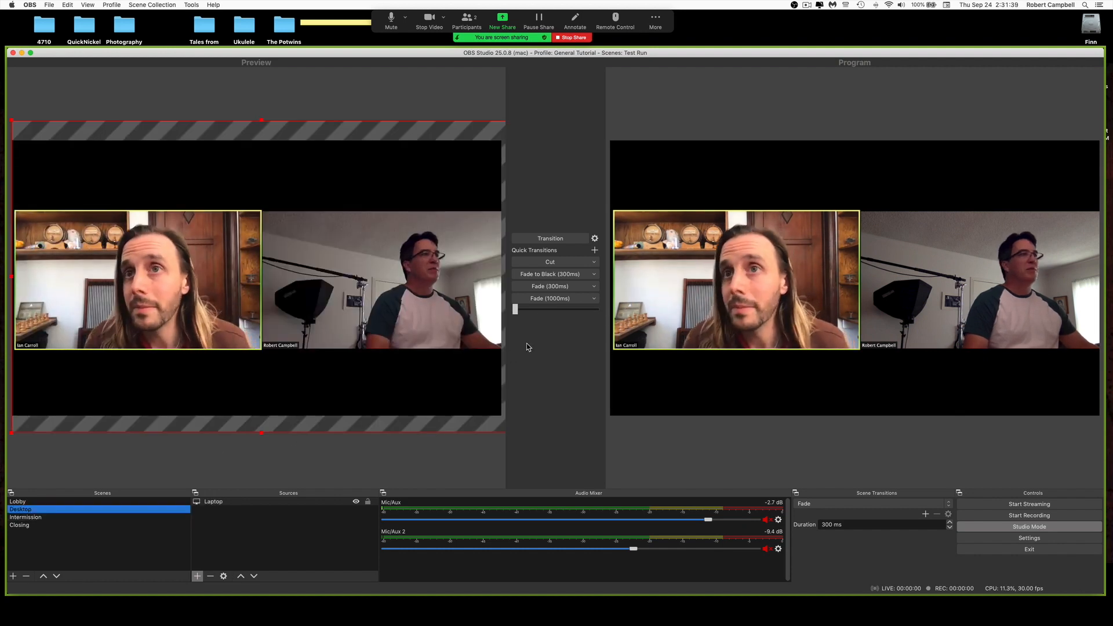
Examine the Studio Mode transition options and the transition types available for a new quick transition.
{"action": "left_click", "coordinate": [594, 239]}
{"action": "left_click", "coordinate": [564, 338]}
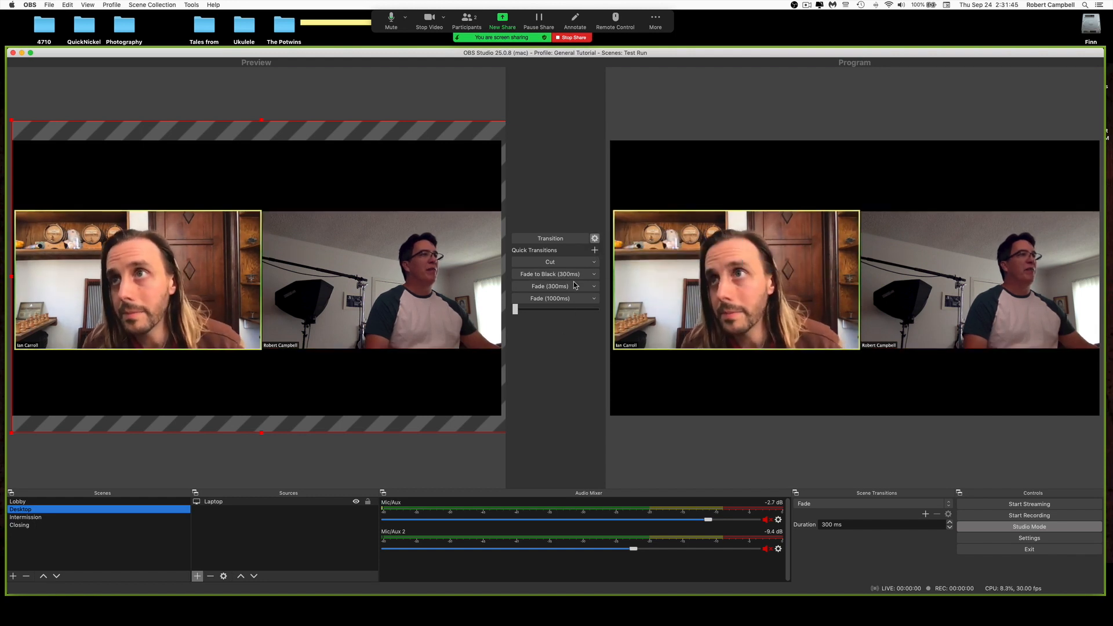
{"action": "left_click", "coordinate": [595, 250]}
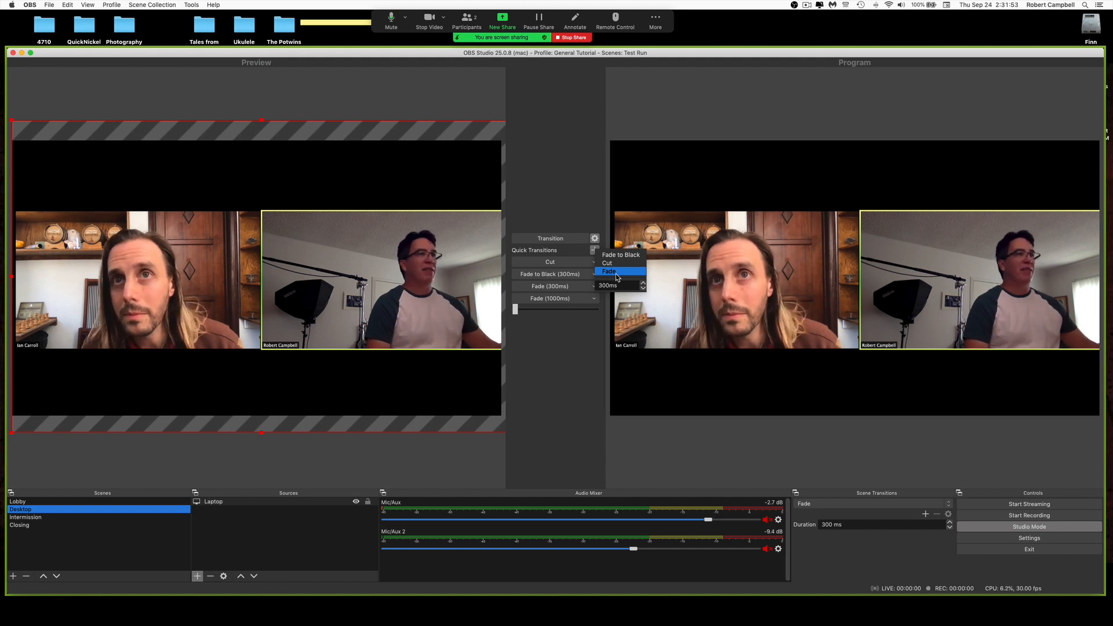
{"action": "left_click", "coordinate": [555, 331]}
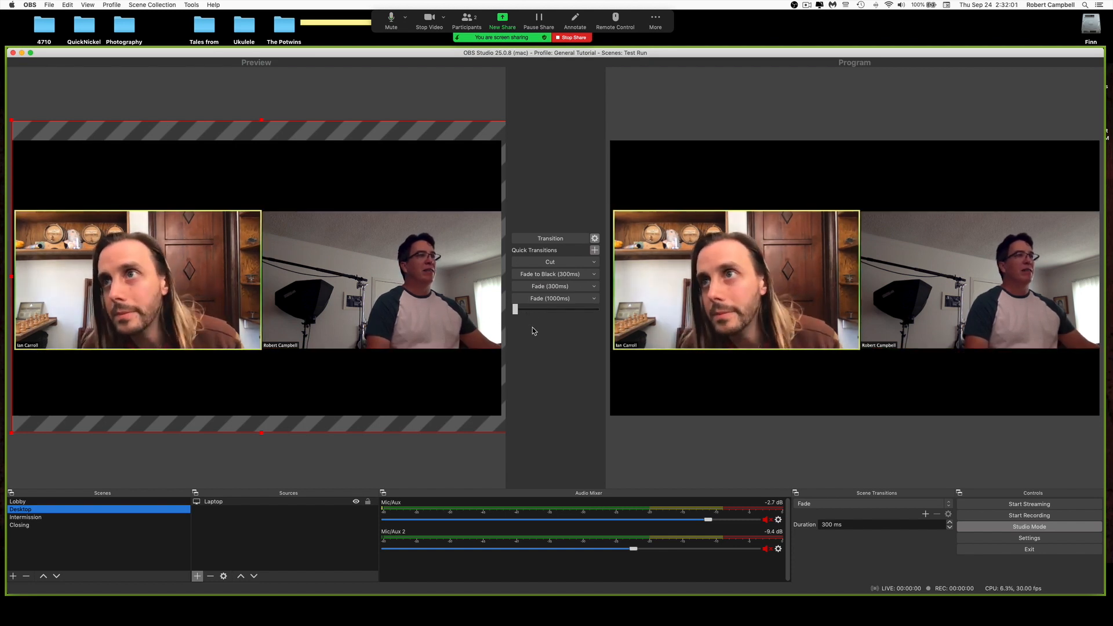
Check the transition type and duration options of the Fade to Black quick transition.
{"action": "left_click", "coordinate": [594, 274]}
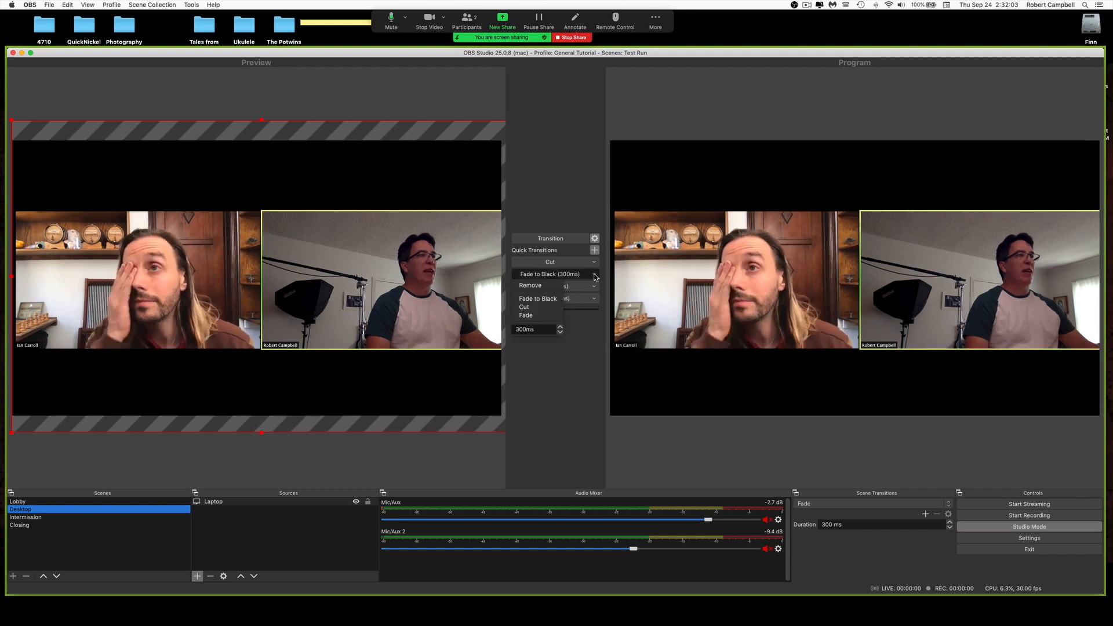
{"action": "left_click", "coordinate": [539, 315]}
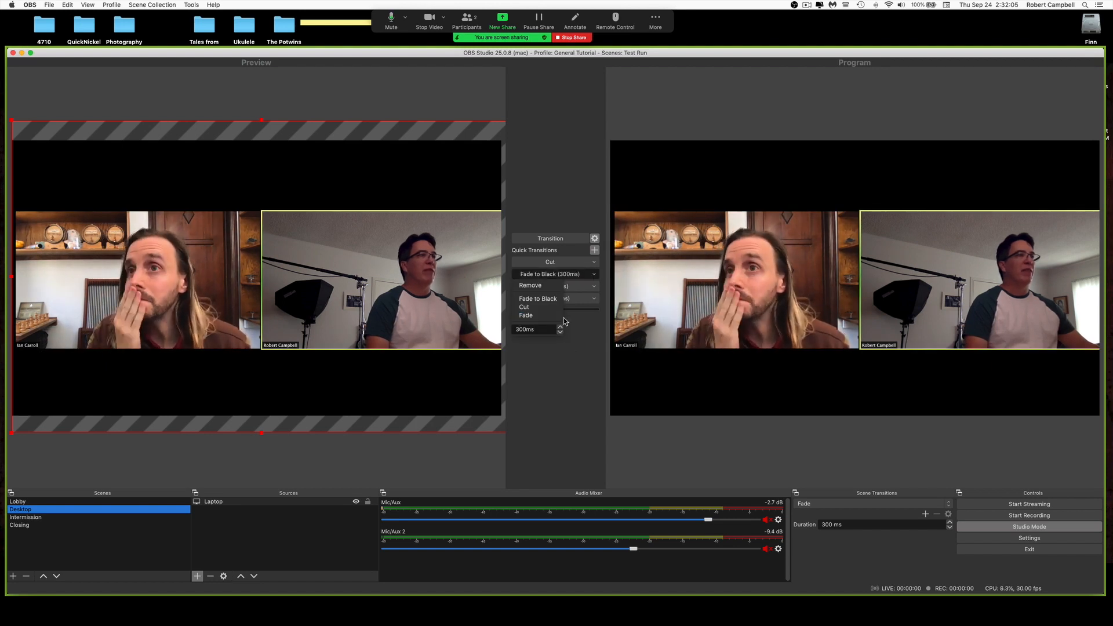
{"action": "left_click", "coordinate": [574, 374]}
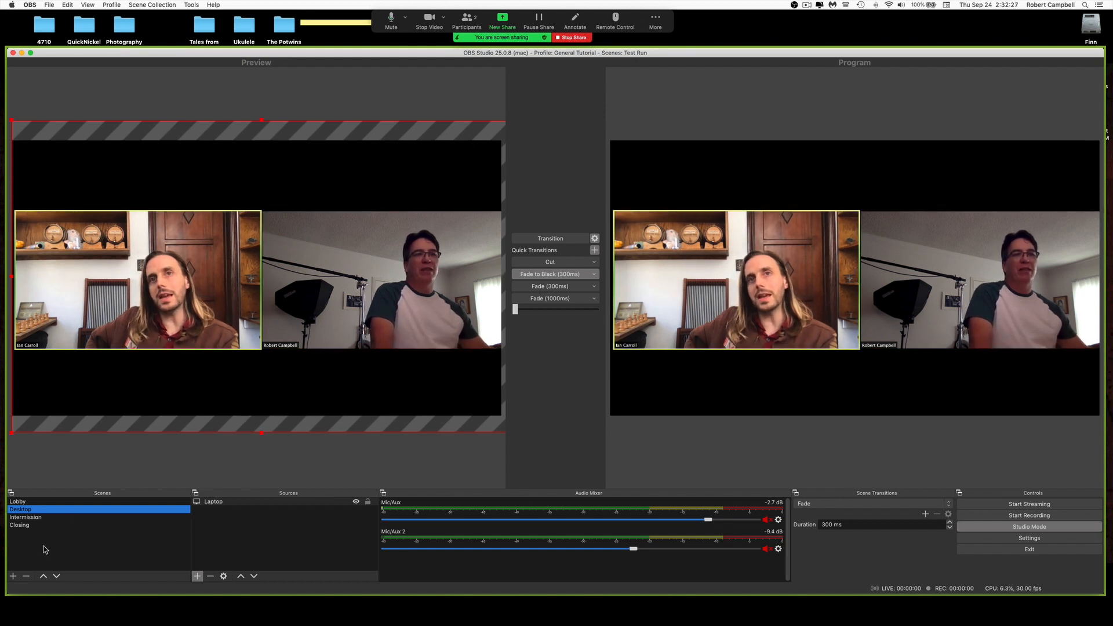
Create a new scene named "OBS Desktop".
{"action": "left_click", "coordinate": [13, 576]}
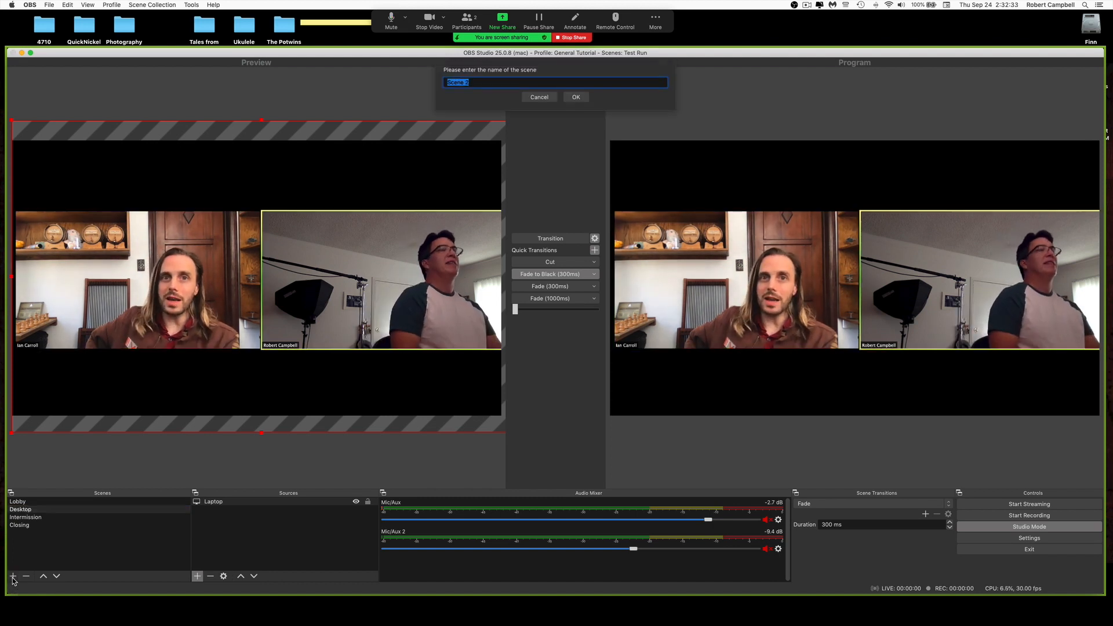
{"action": "type", "text": "Desktop "}
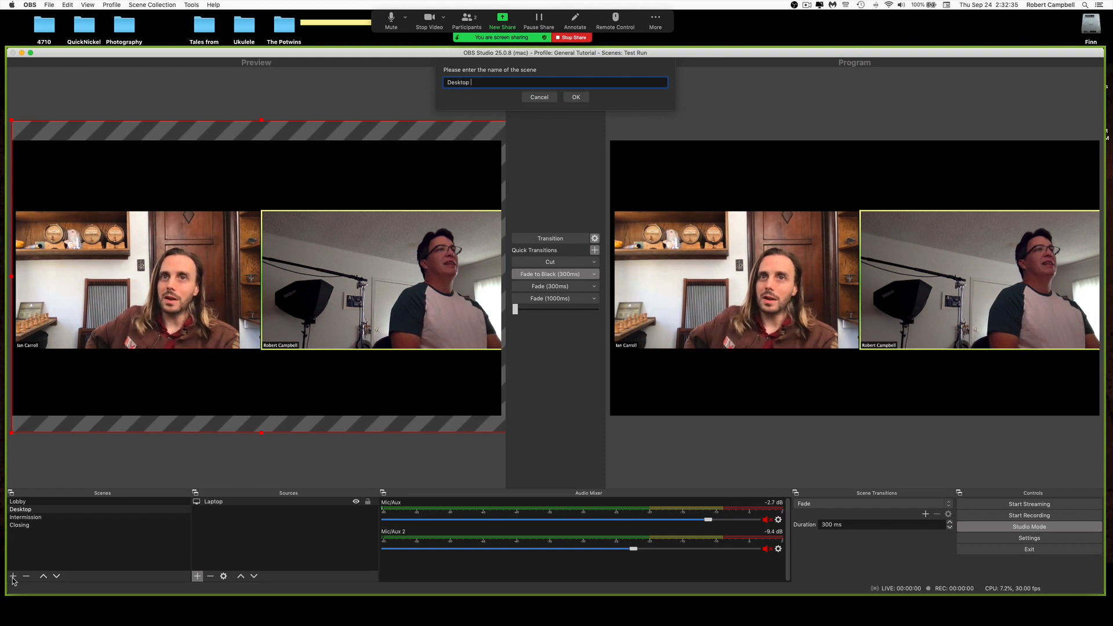
{"action": "type", "text": "2"}
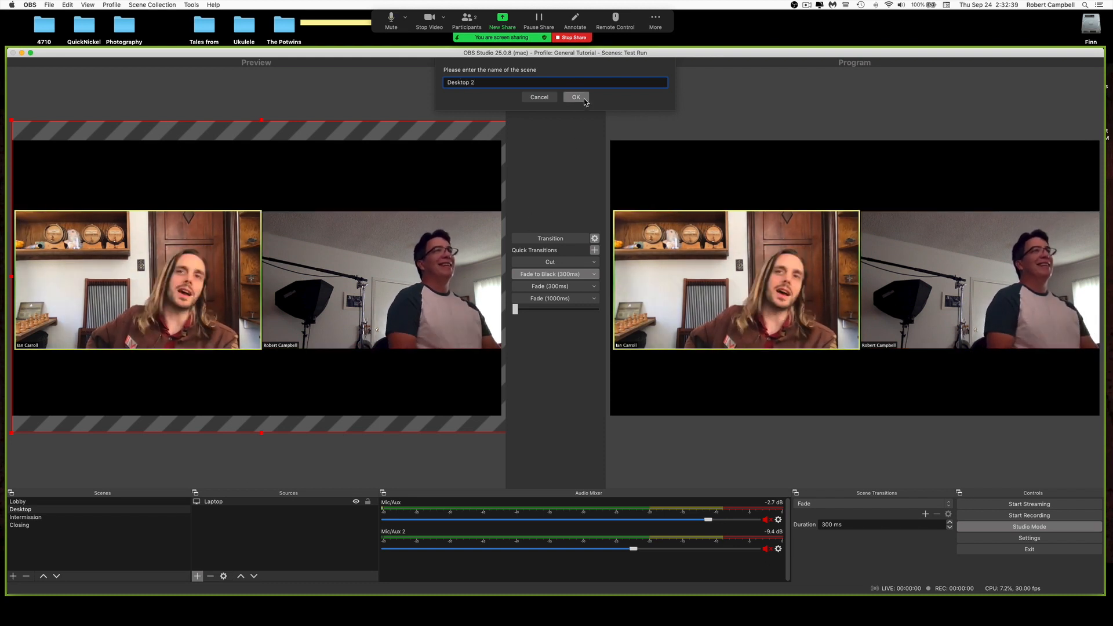
{"action": "type", "text": "OBS"}
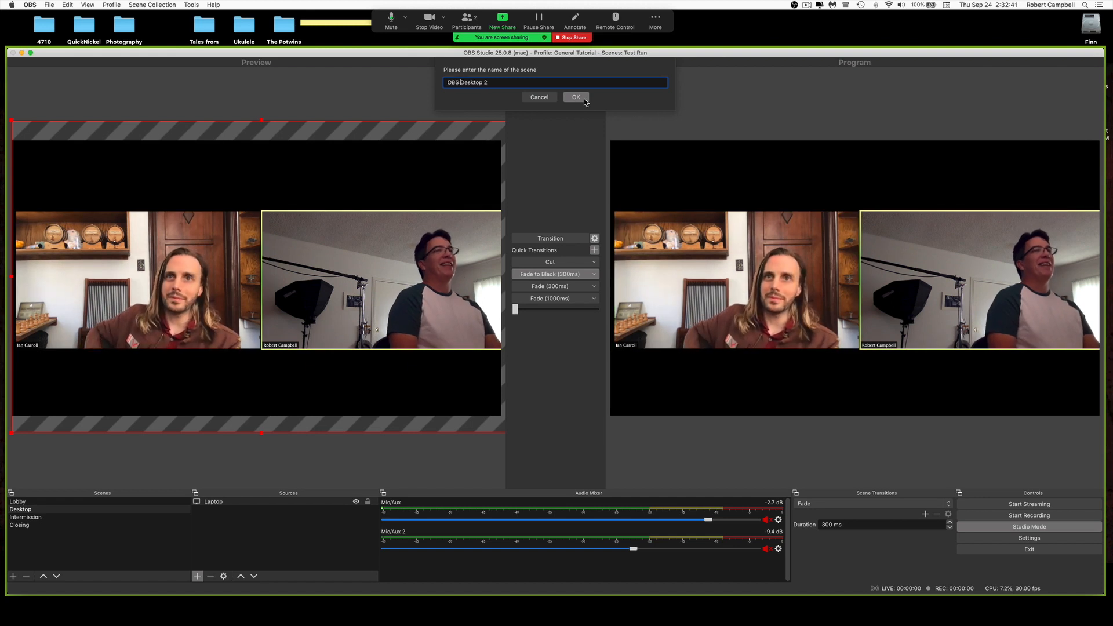
{"action": "key", "text": "Down"}
{"action": "key", "text": "BackSpace"}
{"action": "key", "text": "BackSpace"}
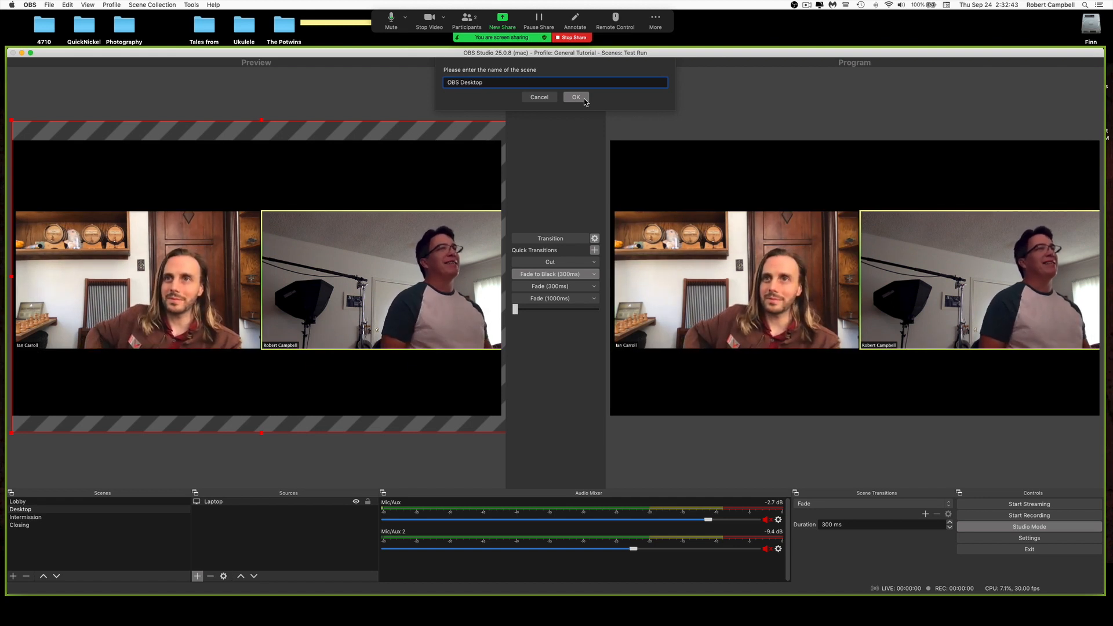
{"action": "left_click", "coordinate": [585, 102]}
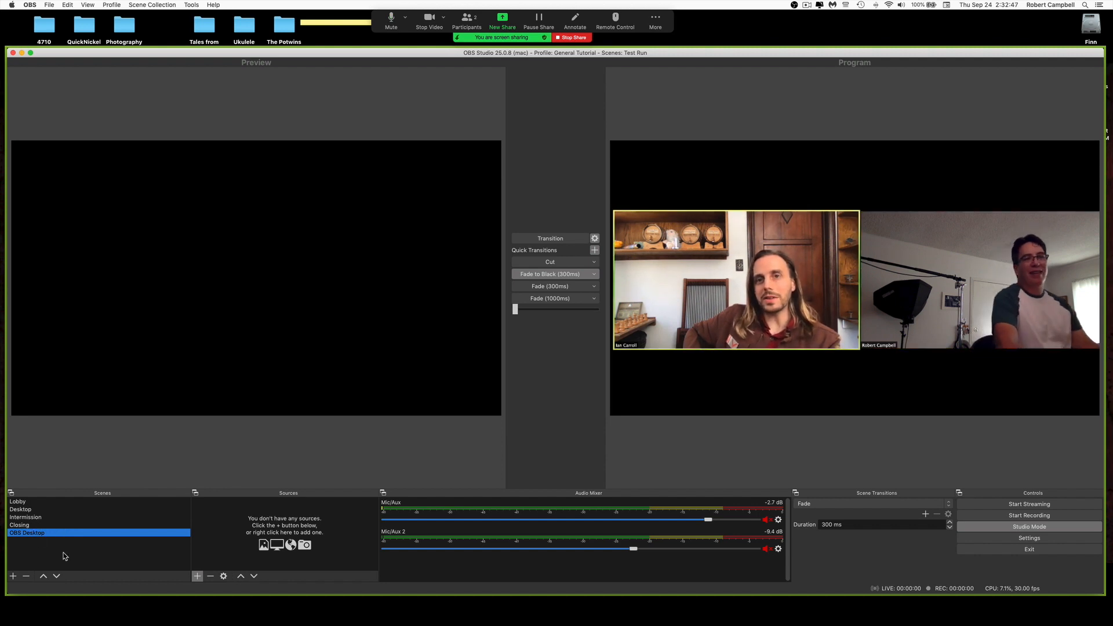
Add a new visible Display Capture source for display 0 to the OBS Desktop scene, keeping the default source name.
{"action": "left_click", "coordinate": [198, 576]}
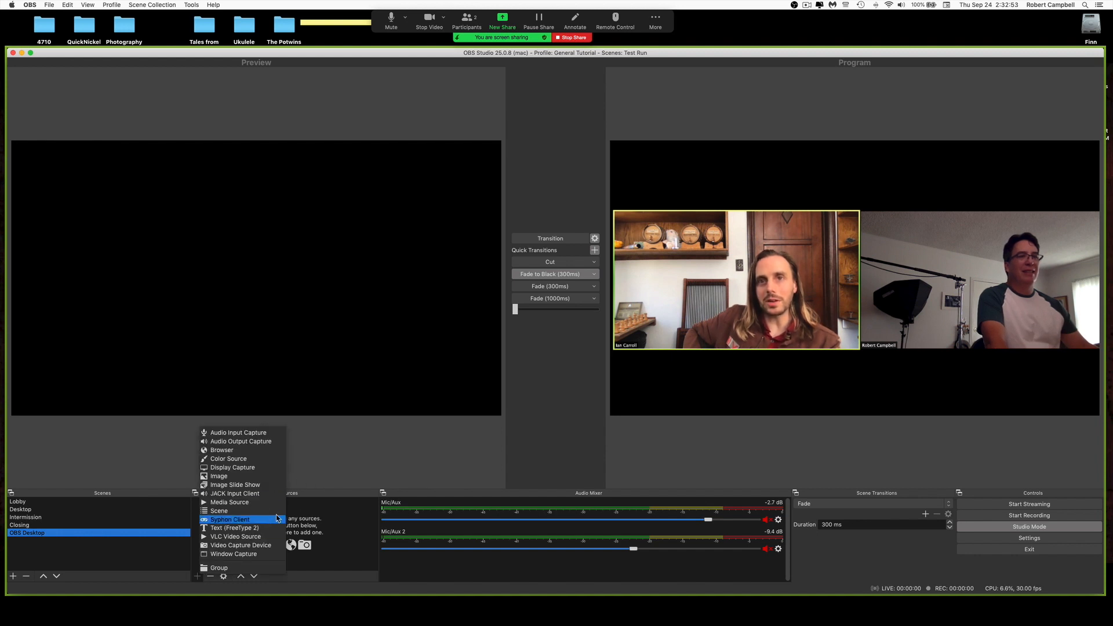
{"action": "left_click", "coordinate": [278, 469]}
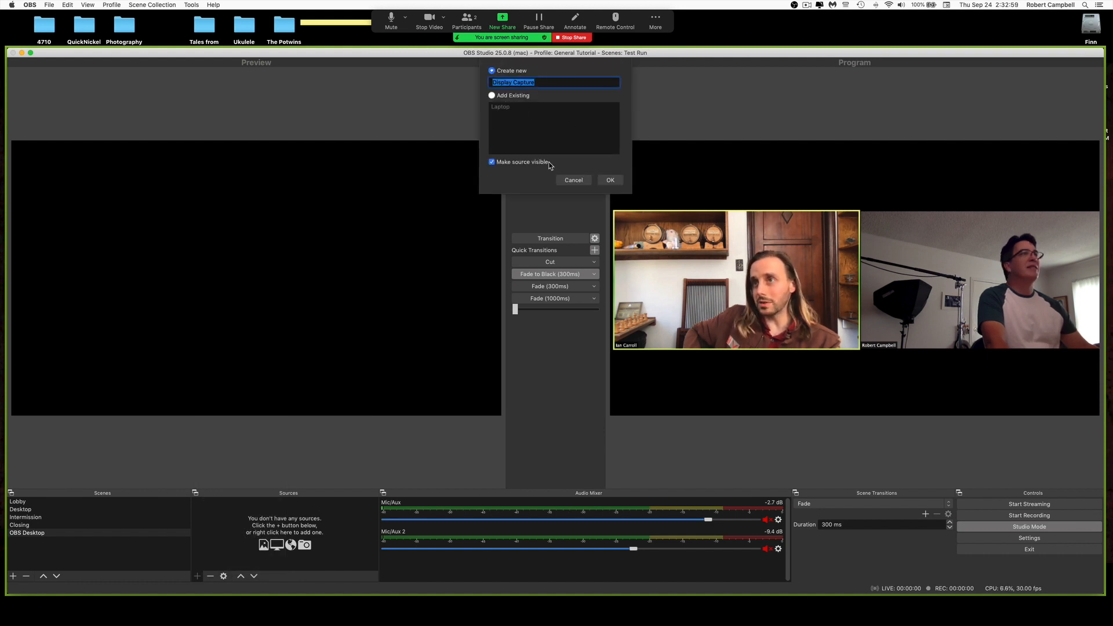
{"action": "left_click", "coordinate": [518, 96]}
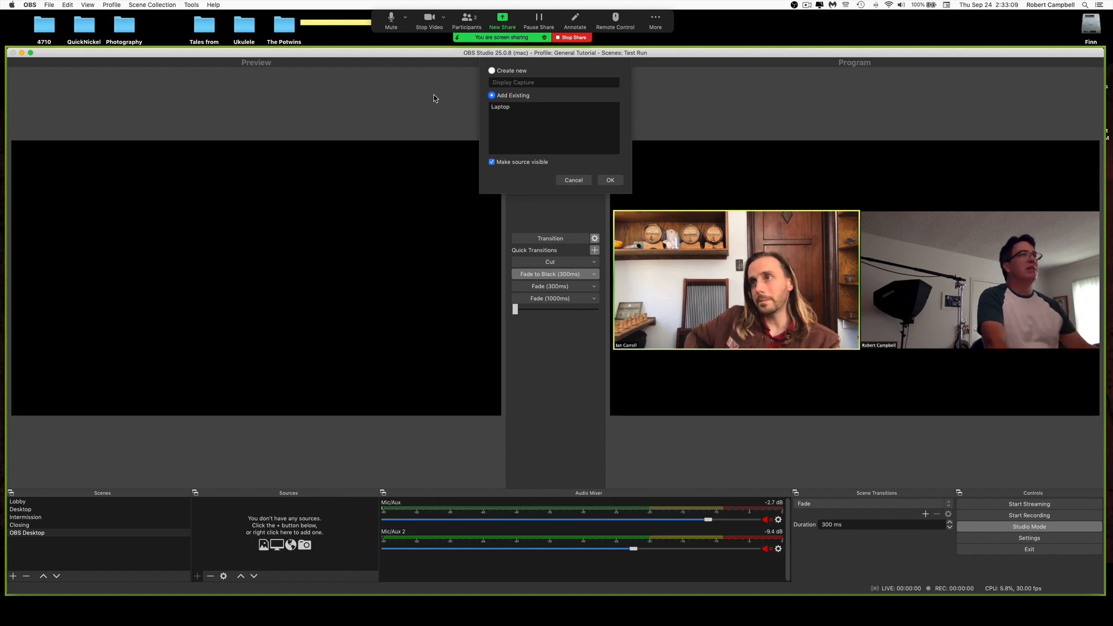
{"action": "left_click", "coordinate": [501, 107]}
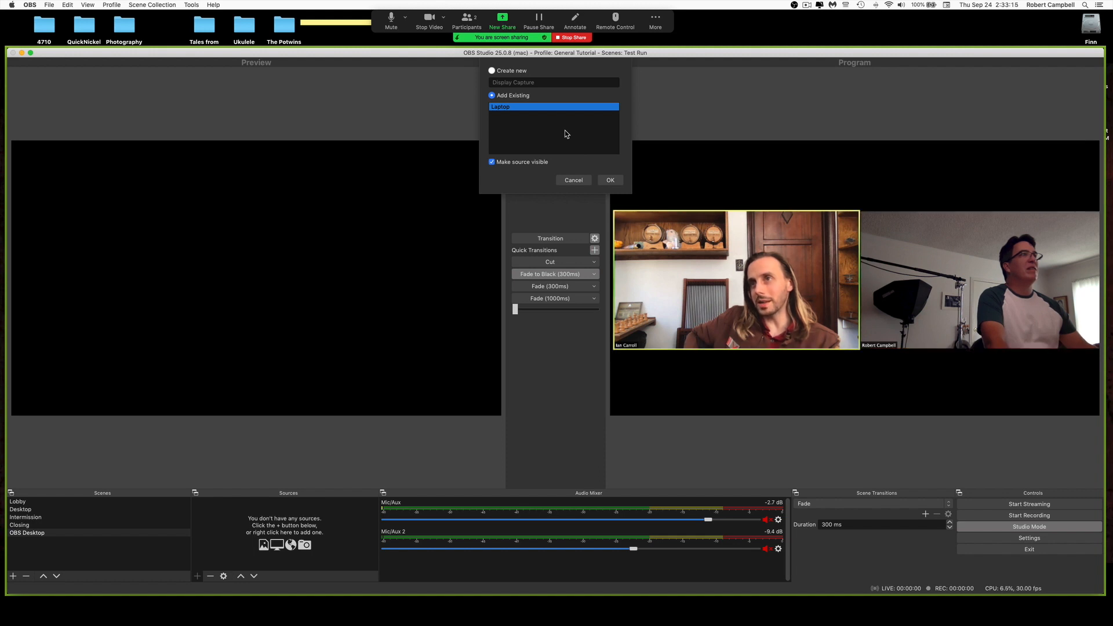
{"action": "left_click", "coordinate": [492, 70]}
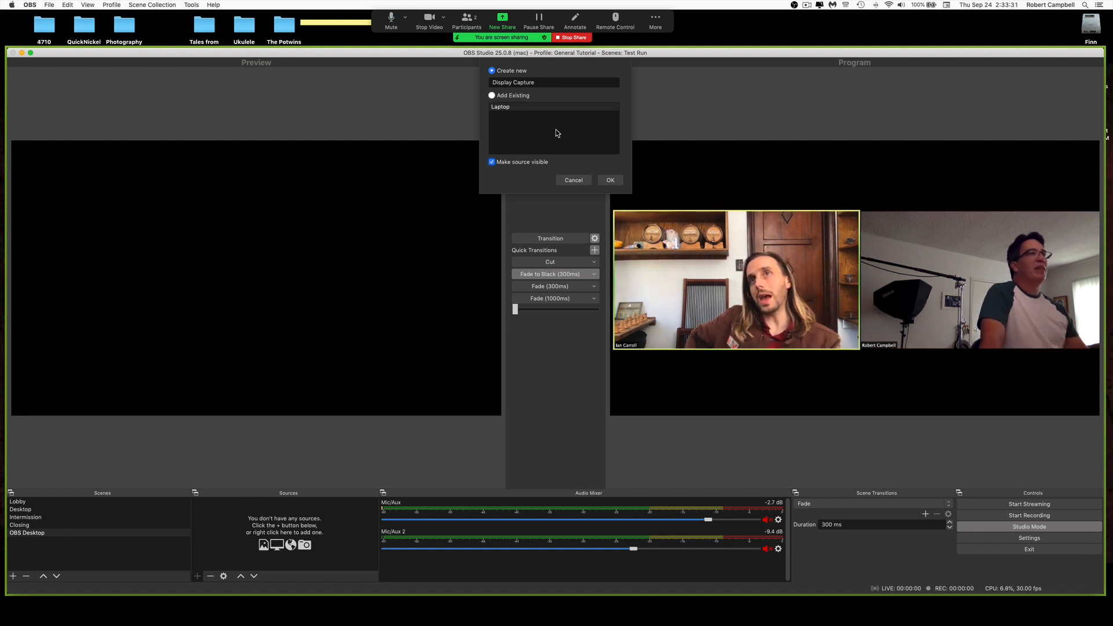
{"action": "left_click", "coordinate": [610, 181]}
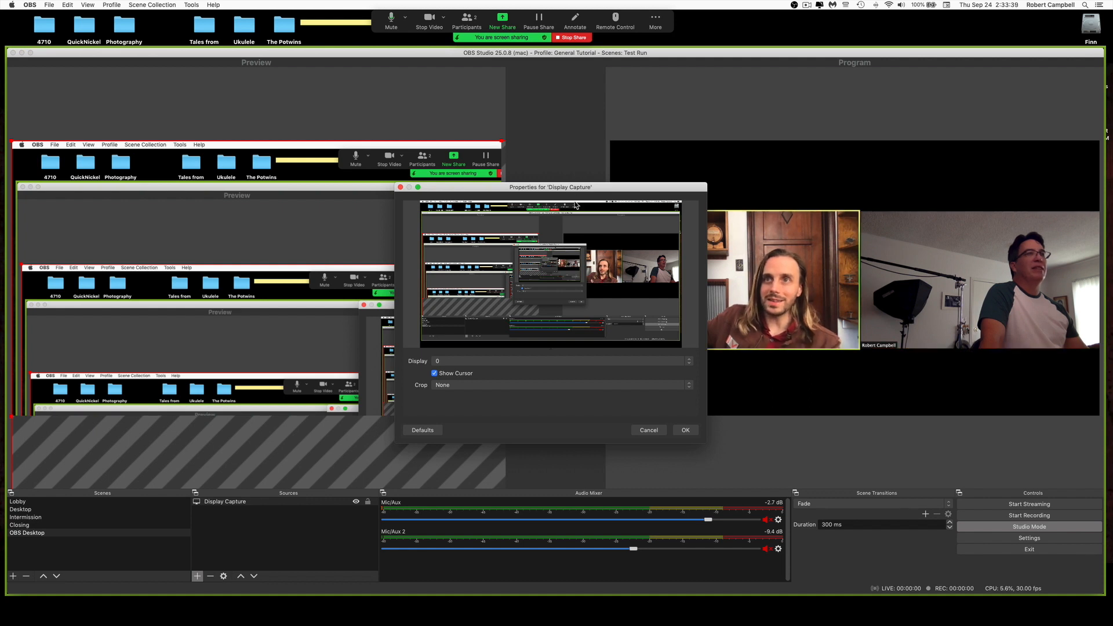
{"action": "left_click_drag", "start_coordinate": [569, 190], "coordinate": [740, 189]}
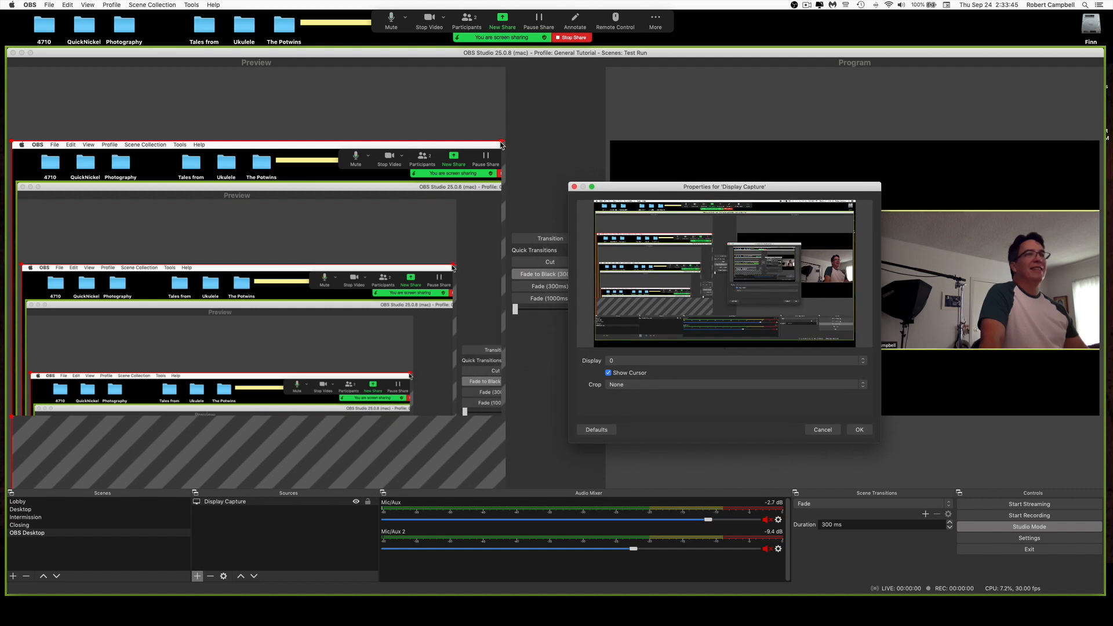
Scale and position the Display Capture to fill the Preview canvas, leaving the desktop's menu bar and bottom strip outside the frame.
{"action": "left_click_drag", "start_coordinate": [501, 142], "coordinate": [153, 210]}
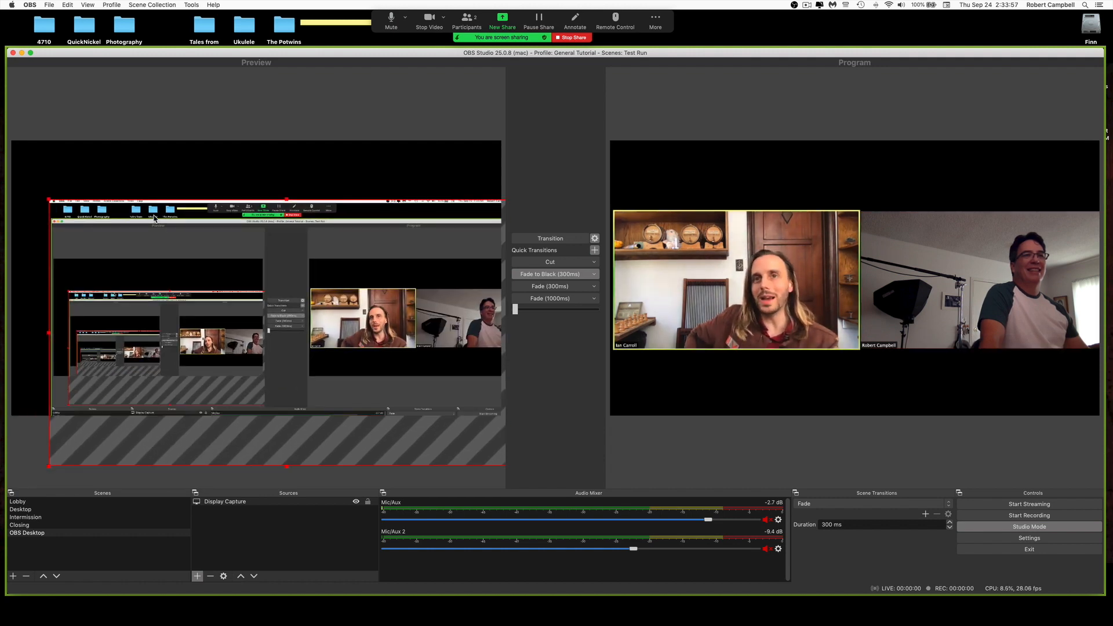
{"action": "left_click_drag", "start_coordinate": [50, 195], "coordinate": [183, 268]}
{"action": "left_click_drag", "start_coordinate": [462, 272], "coordinate": [286, 150]}
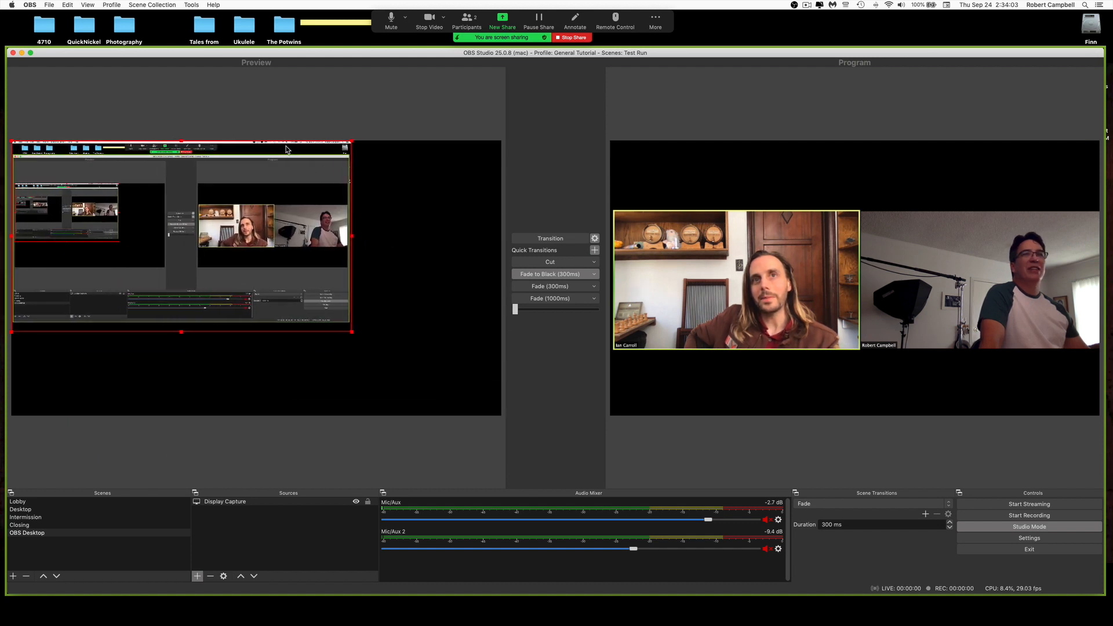
{"action": "left_click_drag", "start_coordinate": [351, 333], "coordinate": [503, 415]}
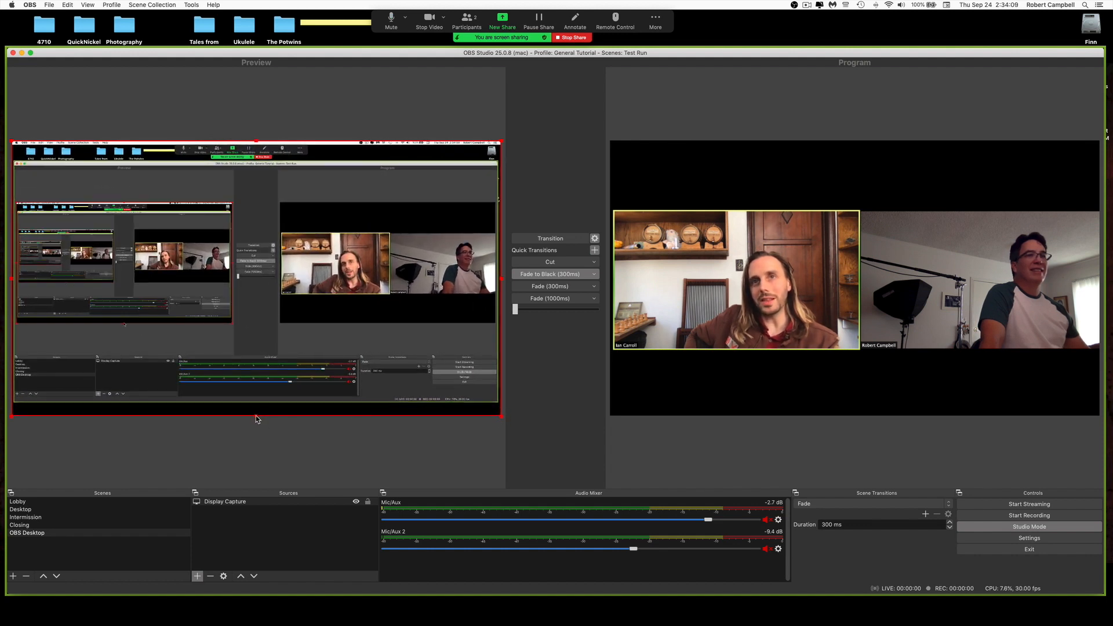
{"action": "left_click_drag", "start_coordinate": [258, 418], "coordinate": [259, 432]}
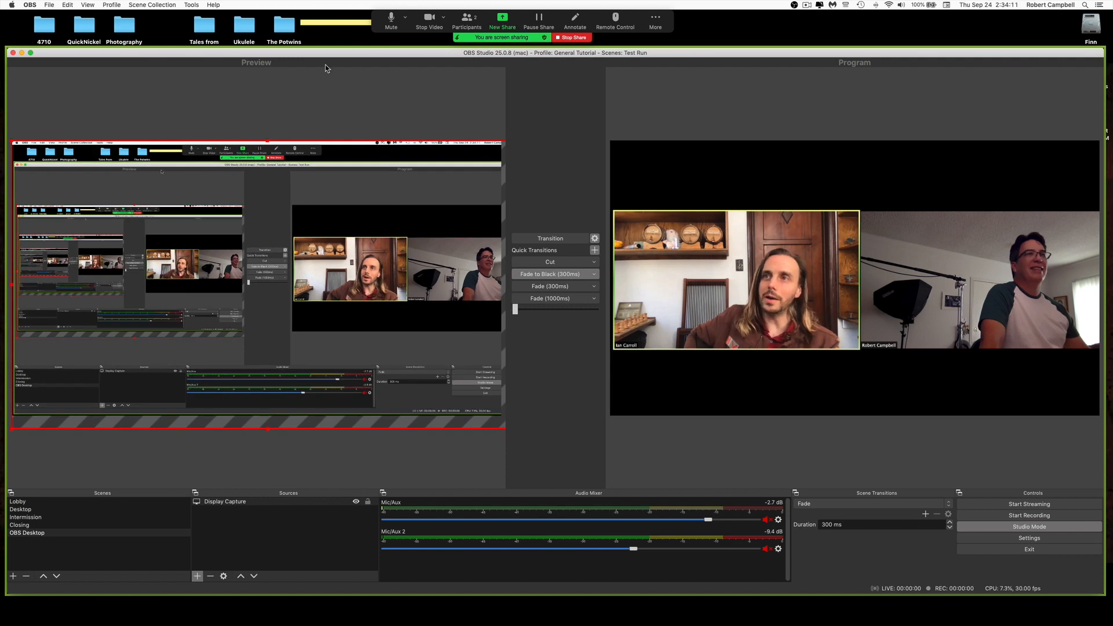
{"action": "left_click_drag", "start_coordinate": [267, 142], "coordinate": [269, 114]}
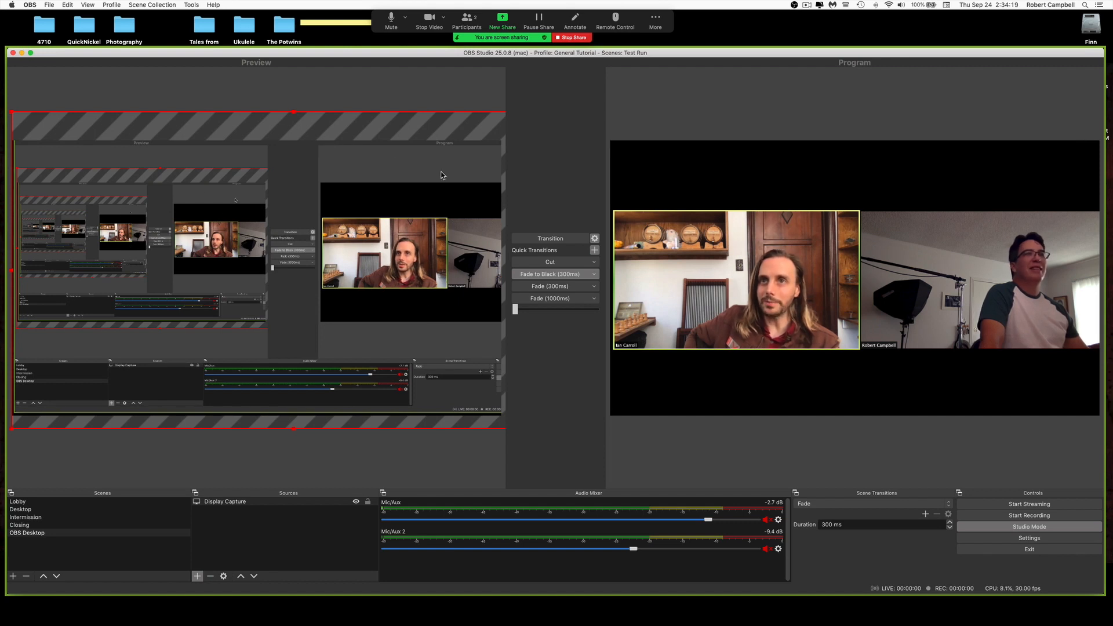
{"action": "left_click_drag", "start_coordinate": [424, 336], "coordinate": [410, 342]}
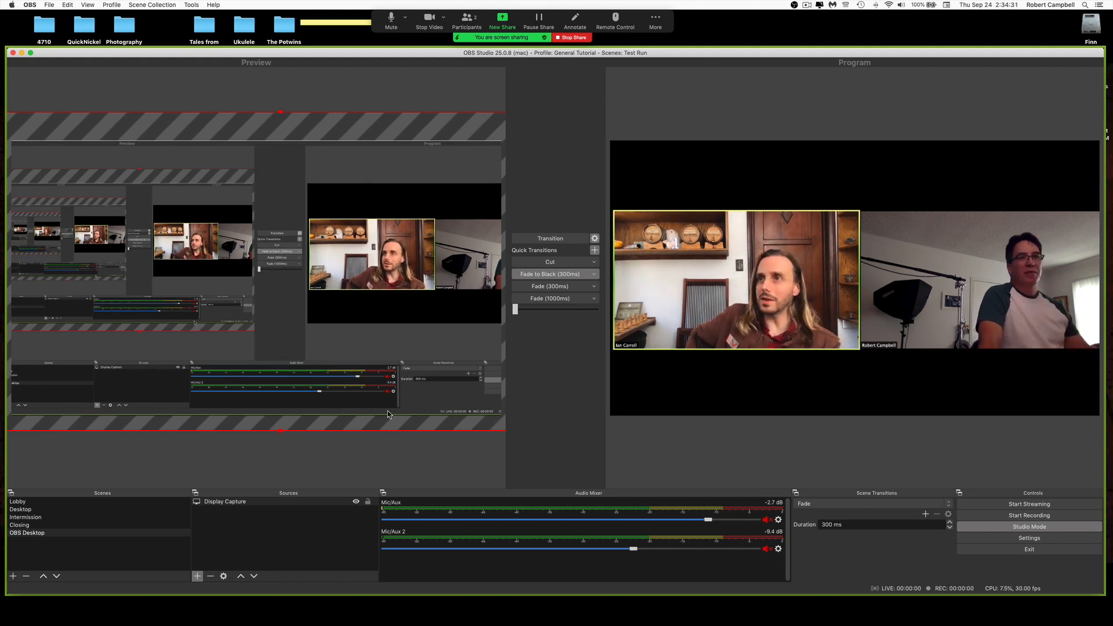
Move the OBS Desktop scene above Closing and send it to Program with the 300 ms fade.
{"action": "left_click", "coordinate": [44, 576]}
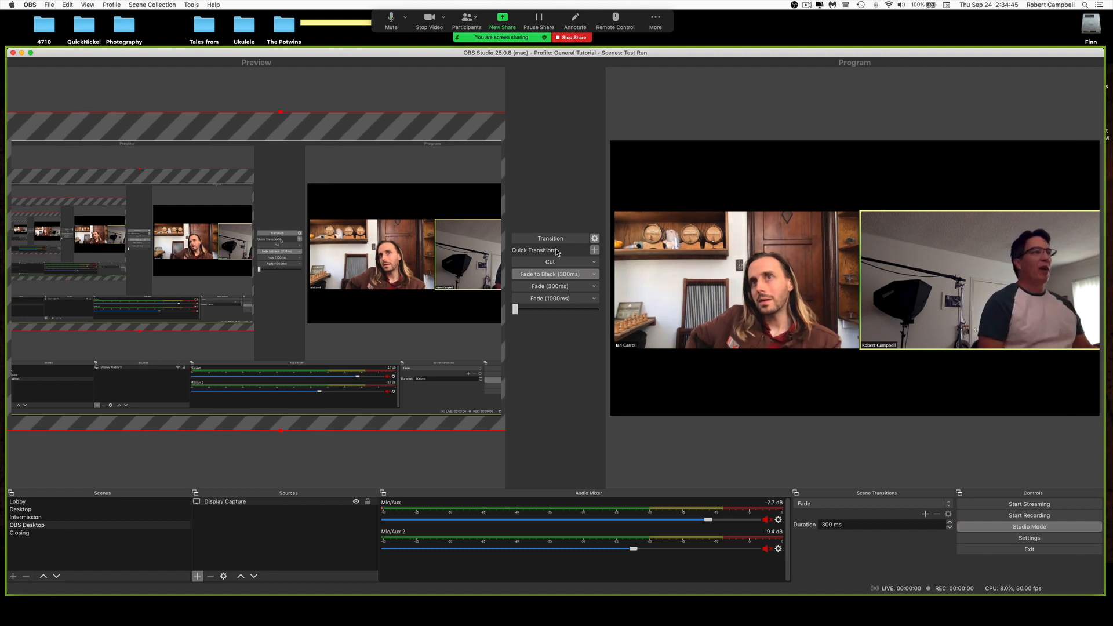
{"action": "left_click", "coordinate": [550, 286]}
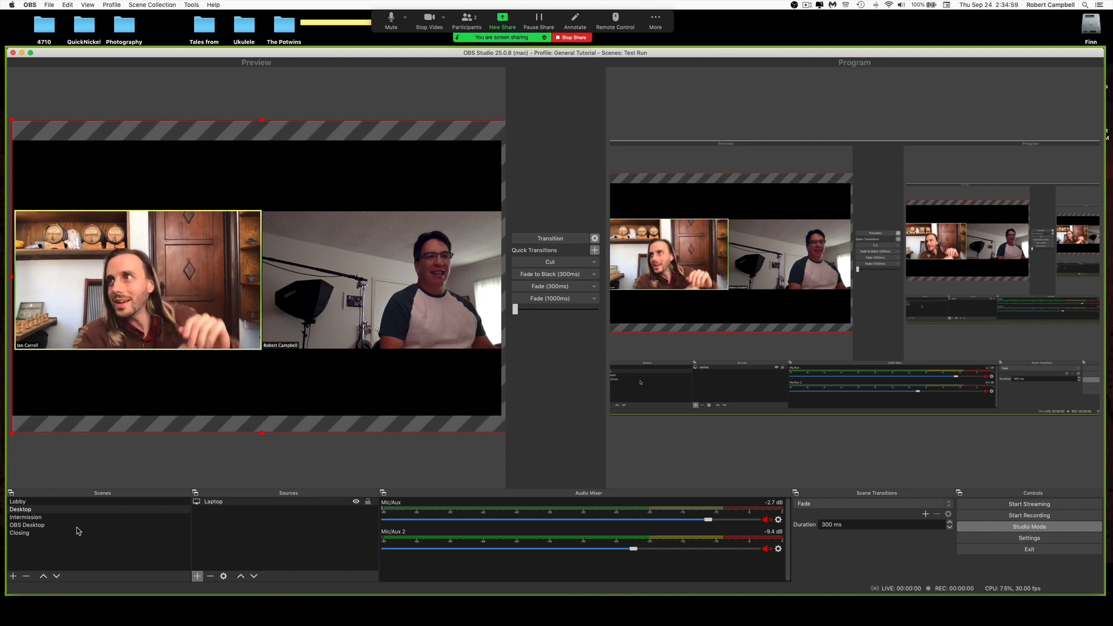
Send the Desktop scene to Program with the 1000 ms fade, then preview Intermission and load Desktop back in the Preview.
{"action": "left_click", "coordinate": [11, 510]}
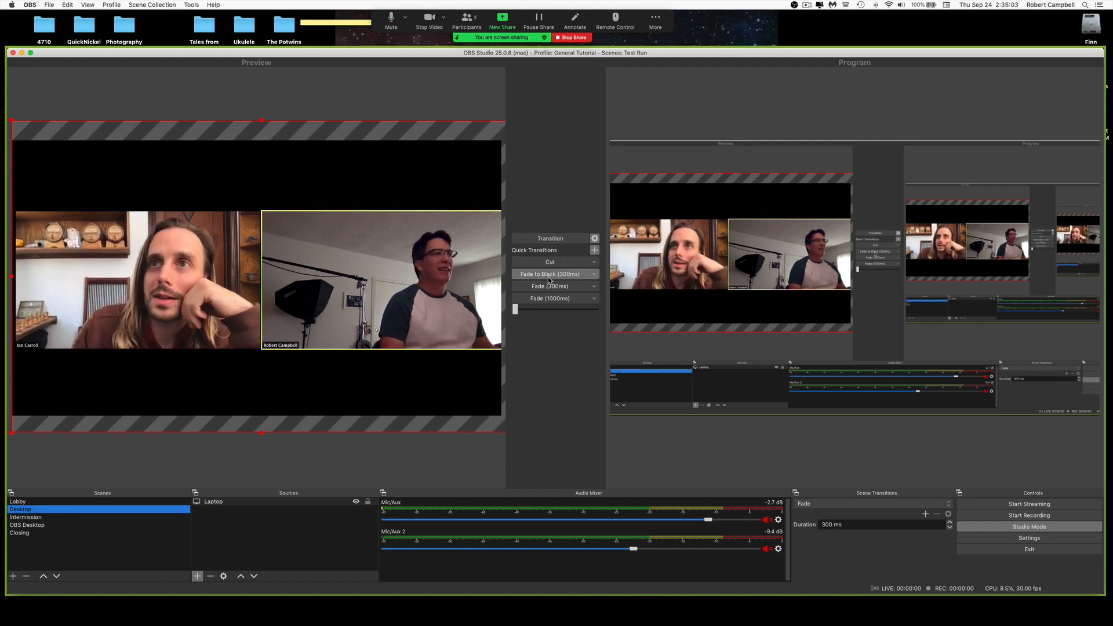
{"action": "left_click", "coordinate": [548, 298]}
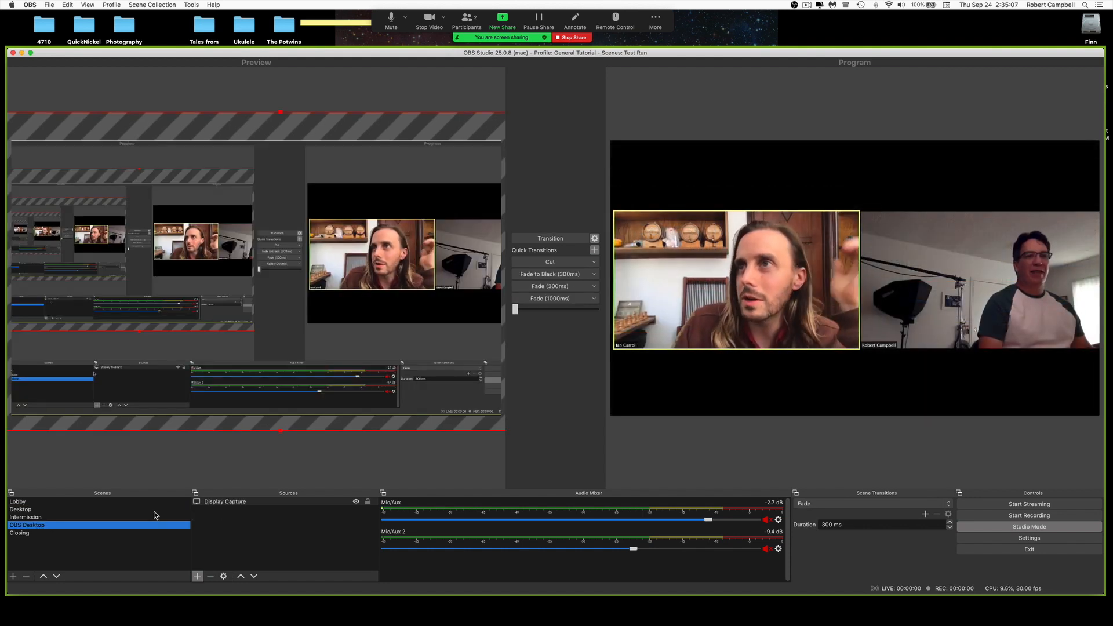
{"action": "left_click", "coordinate": [34, 517]}
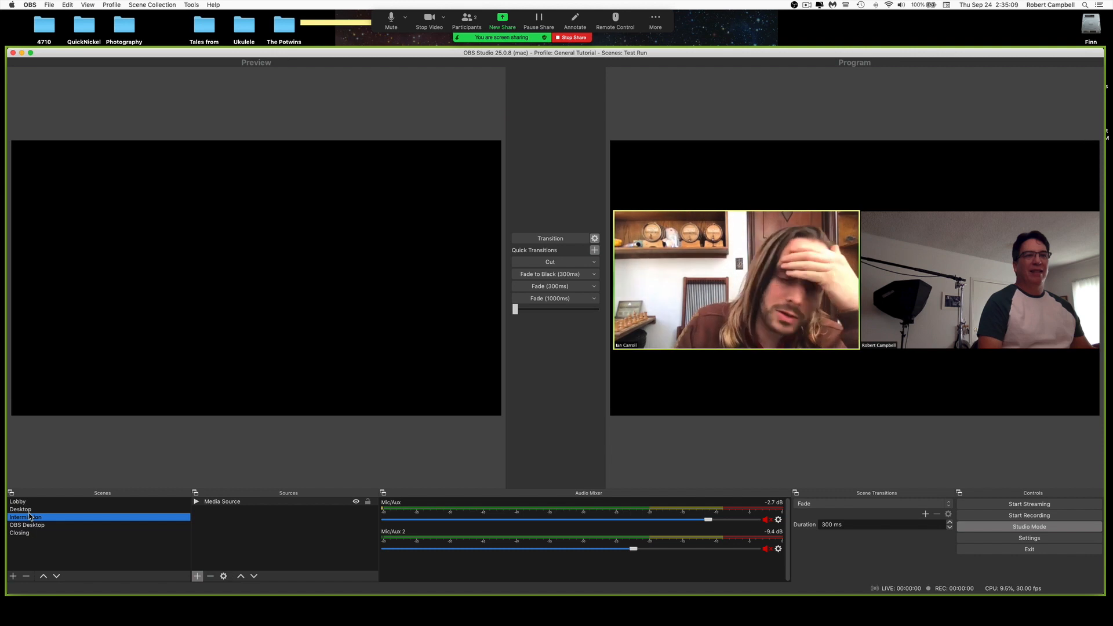
{"action": "left_click", "coordinate": [23, 509]}
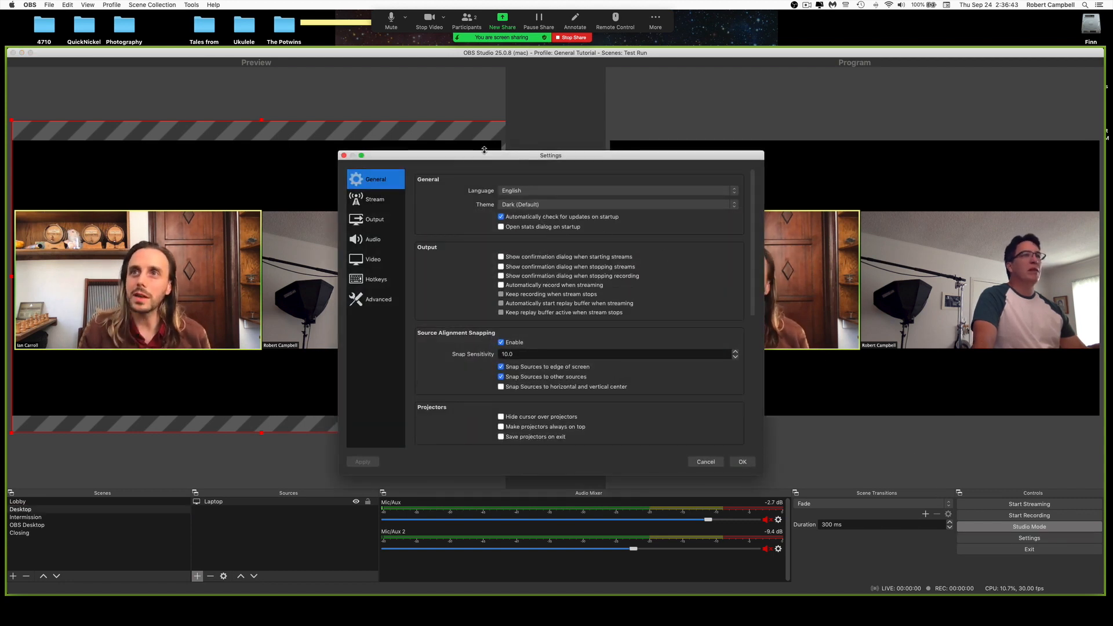
Review the Audio, Video and Output settings, including the available recording formats, and close the settings without changes.
{"action": "left_click_drag", "start_coordinate": [484, 150], "coordinate": [473, 76]}
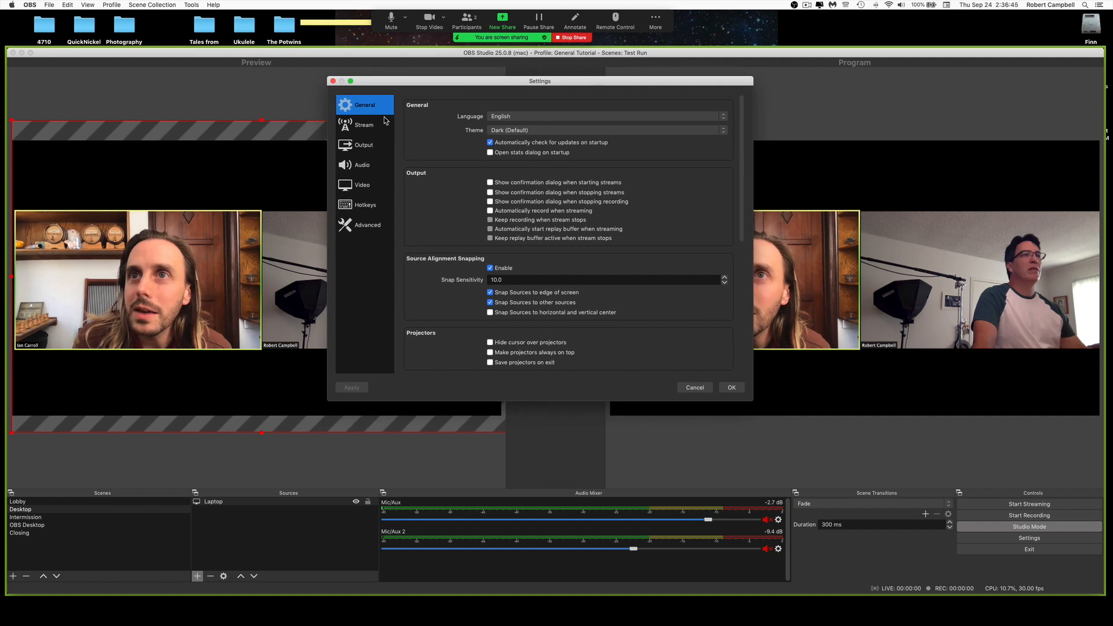
{"action": "left_click", "coordinate": [364, 169]}
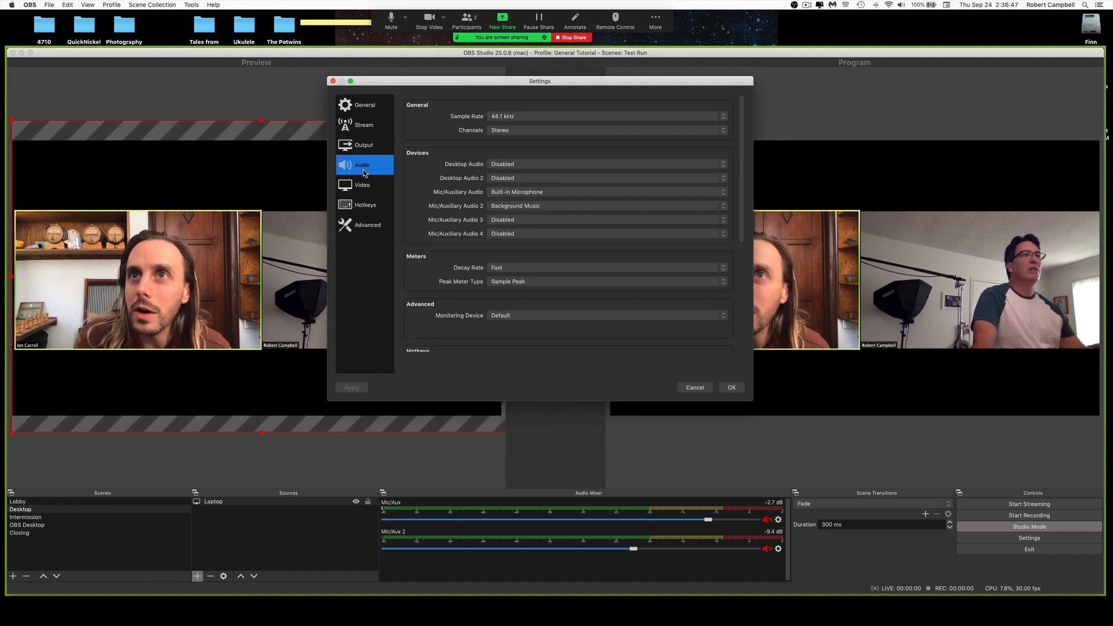
{"action": "left_click", "coordinate": [363, 186]}
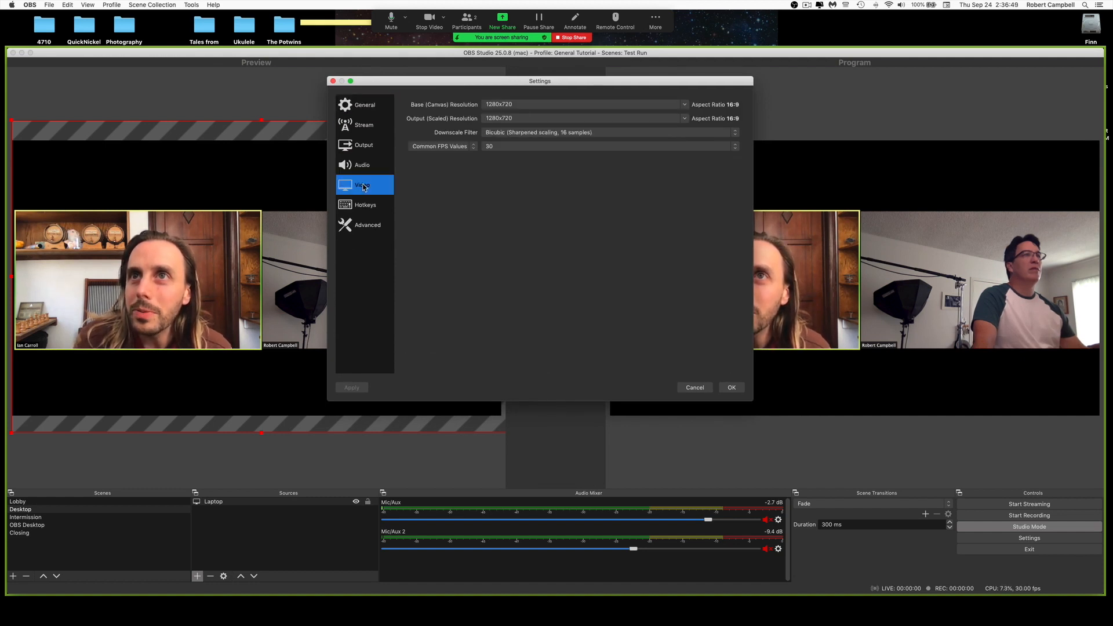
{"action": "left_click", "coordinate": [357, 149]}
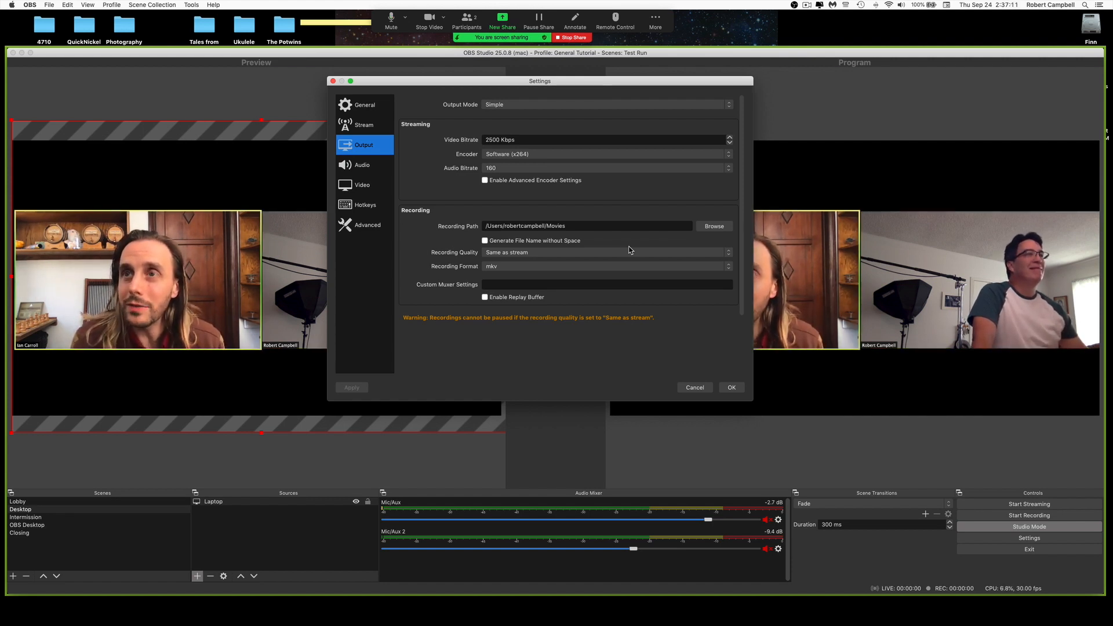
{"action": "left_click", "coordinate": [712, 267]}
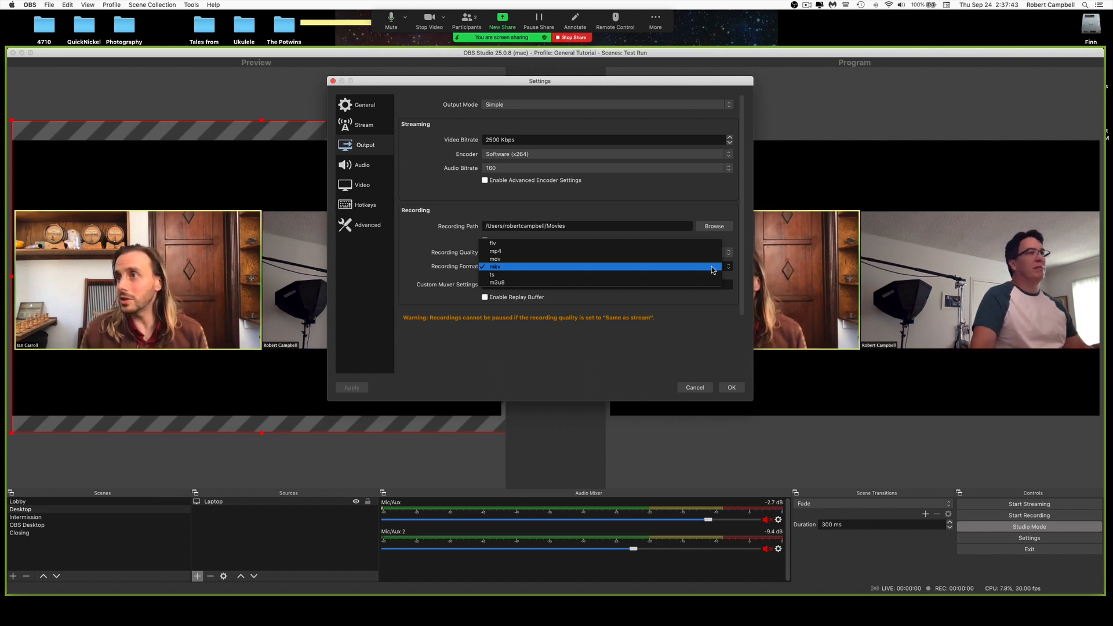
{"action": "left_click", "coordinate": [701, 267]}
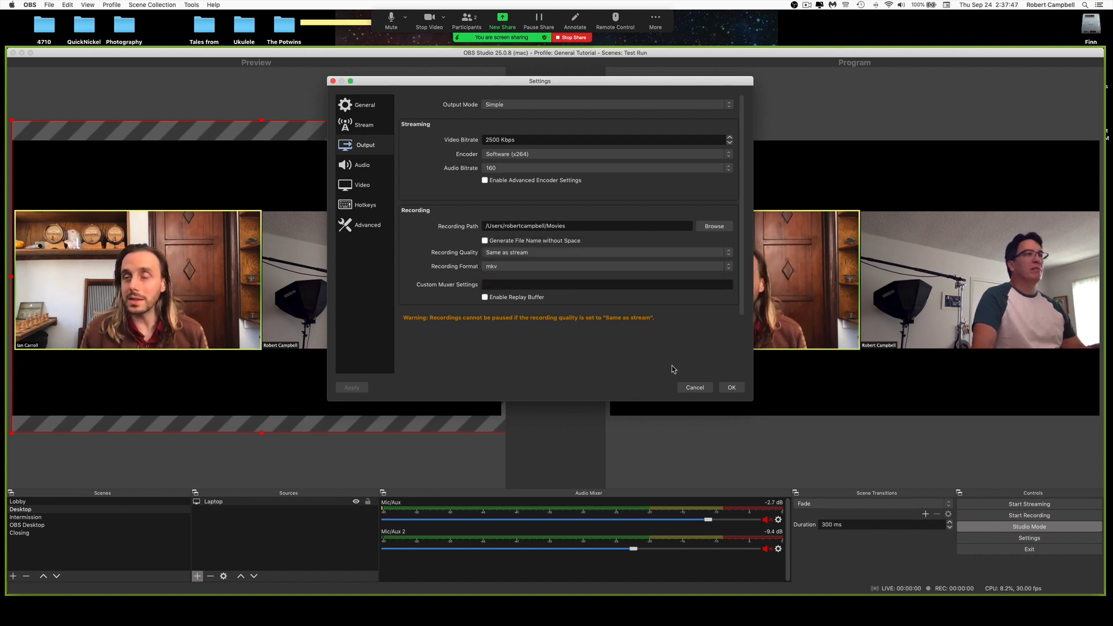
{"action": "left_click", "coordinate": [696, 388]}
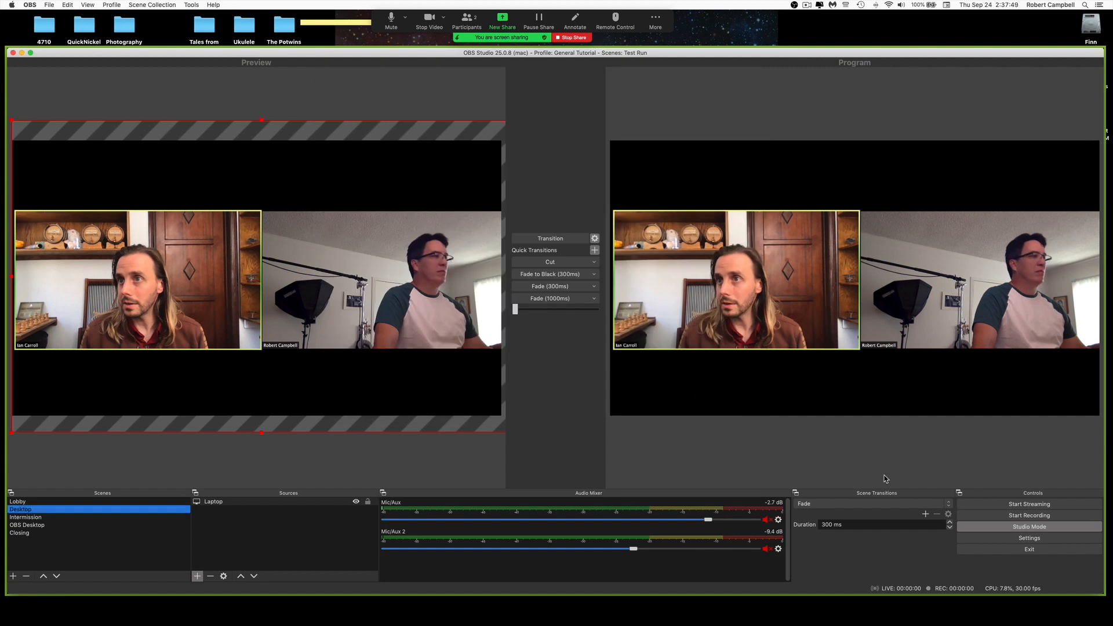
{"action": "left_click", "coordinate": [999, 516]}
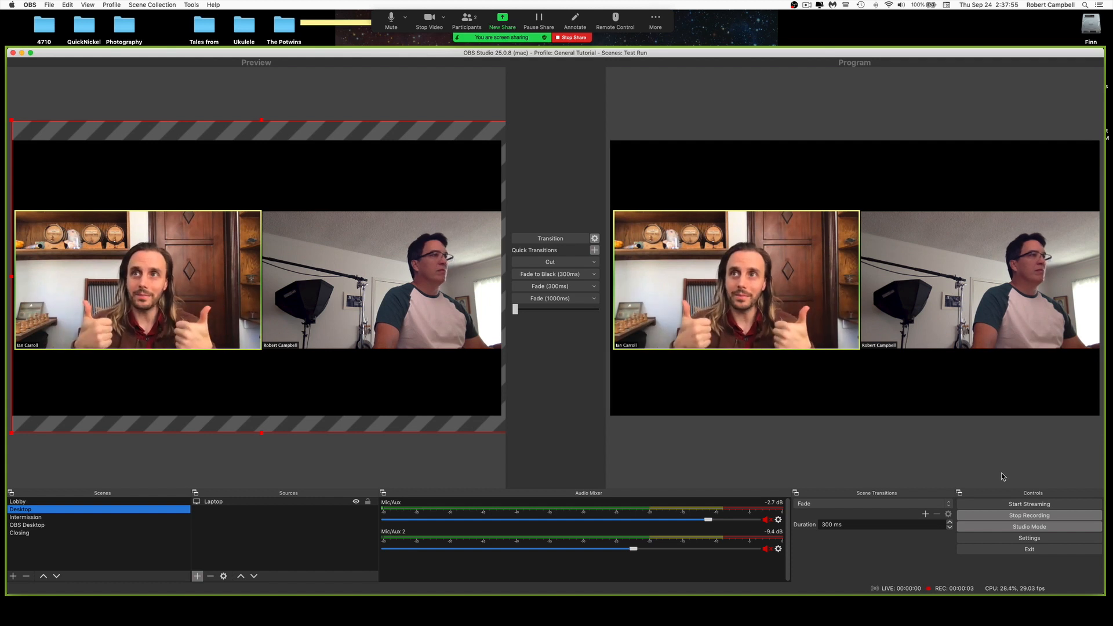
{"action": "left_click", "coordinate": [1018, 516]}
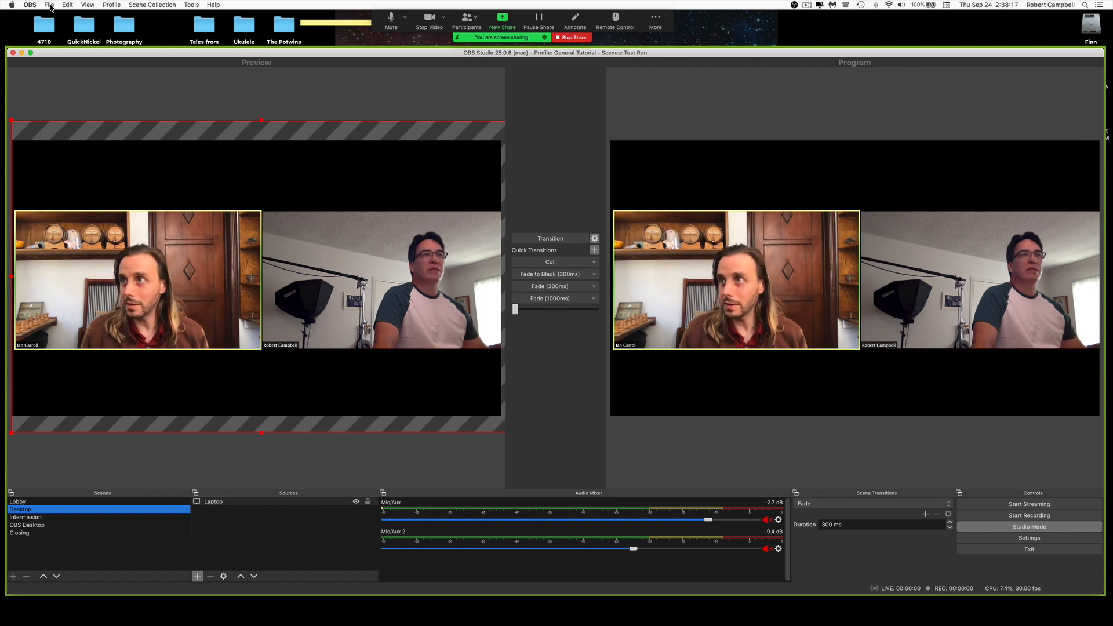
{"action": "left_click", "coordinate": [1087, 24]}
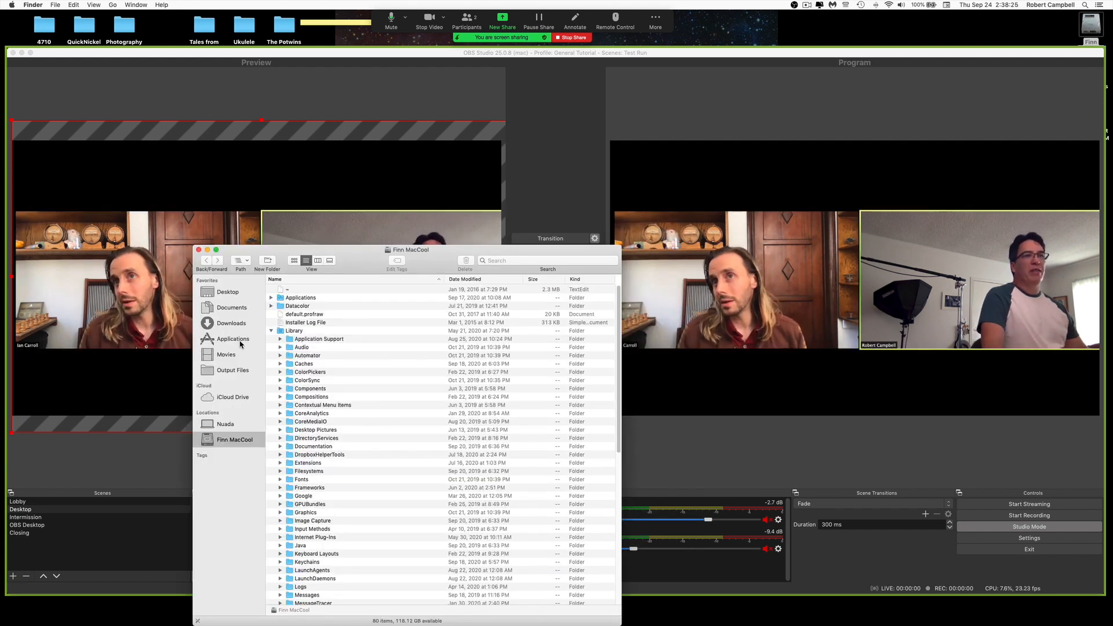
{"action": "left_click", "coordinate": [231, 356]}
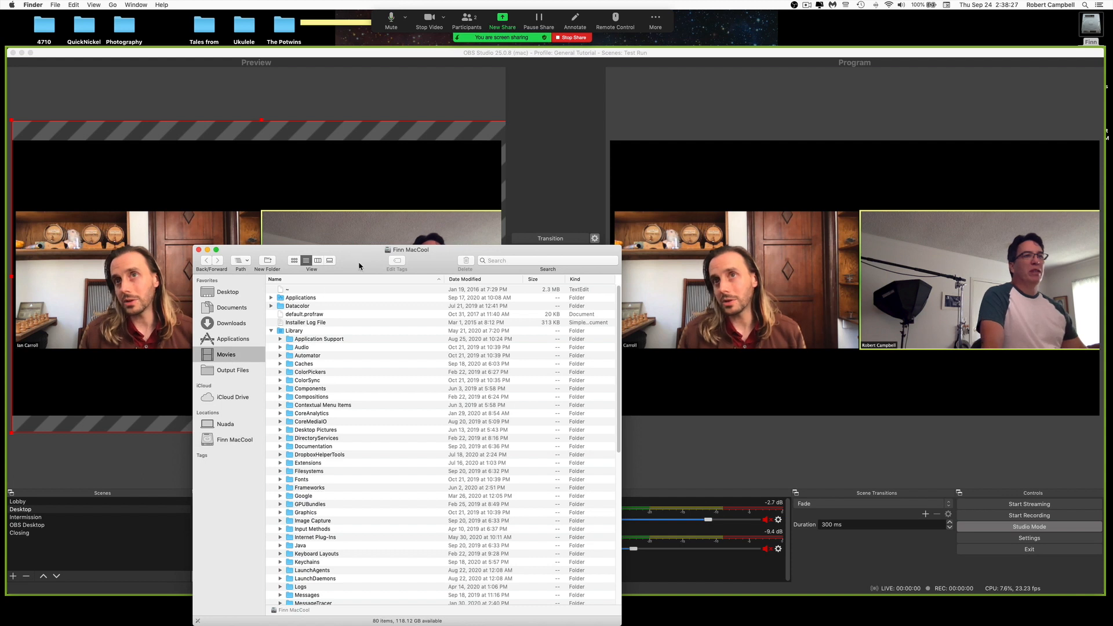
{"action": "left_click_drag", "start_coordinate": [360, 266], "coordinate": [479, 197]}
{"action": "left_click", "coordinate": [430, 222]}
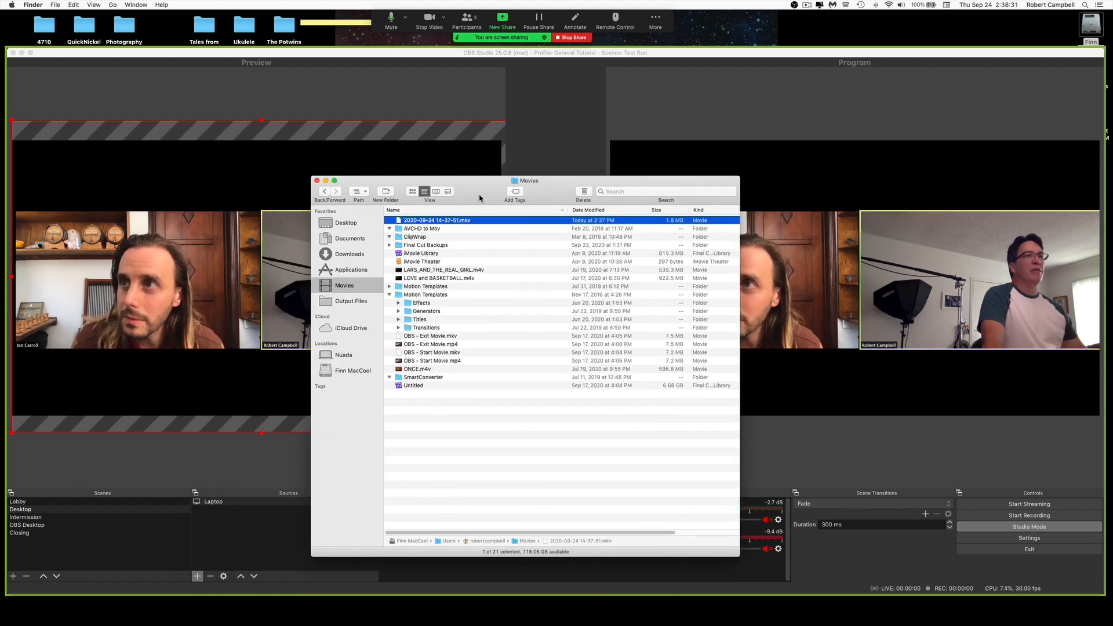
{"action": "left_click_drag", "start_coordinate": [479, 198], "coordinate": [845, 114]}
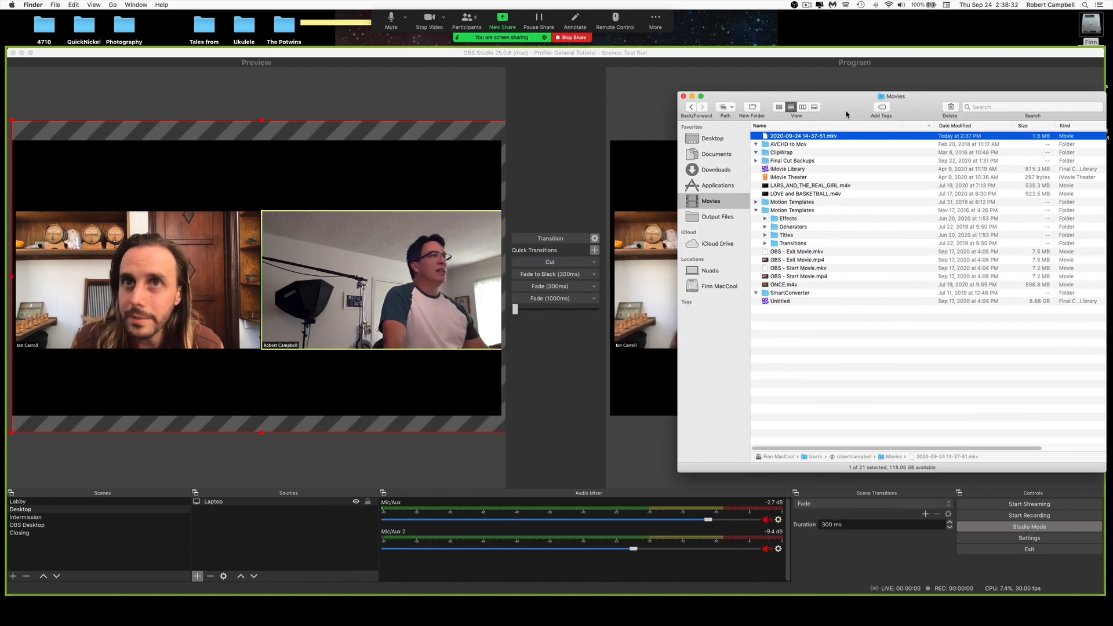
{"action": "left_click", "coordinate": [300, 91]}
{"action": "left_click", "coordinate": [45, 5]}
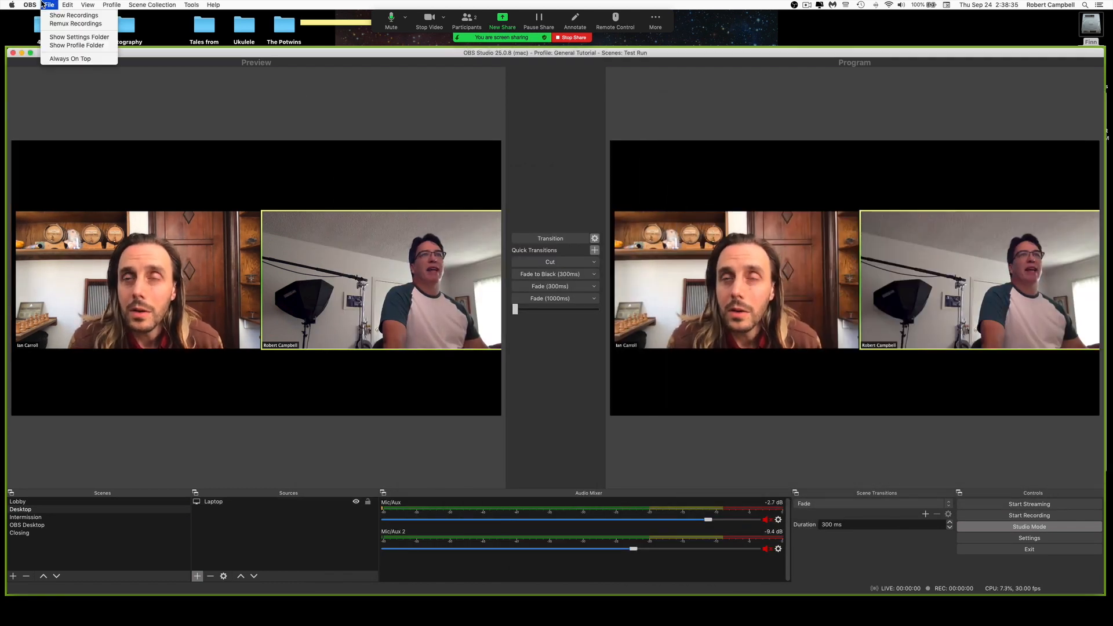
{"action": "left_click", "coordinate": [74, 24]}
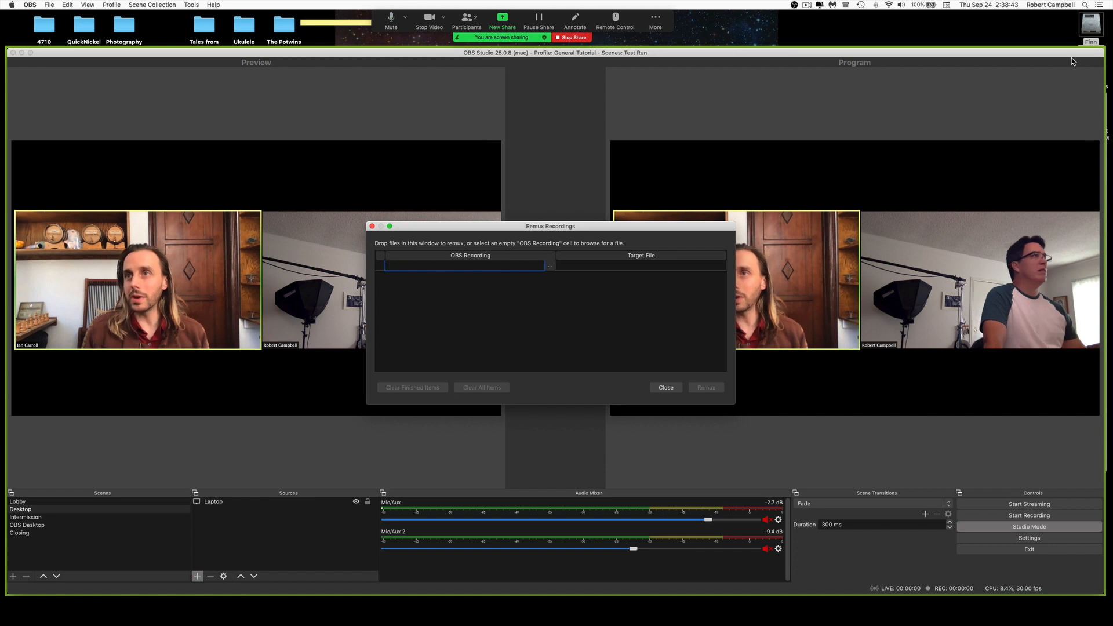
{"action": "key", "text": "super+Tab"}
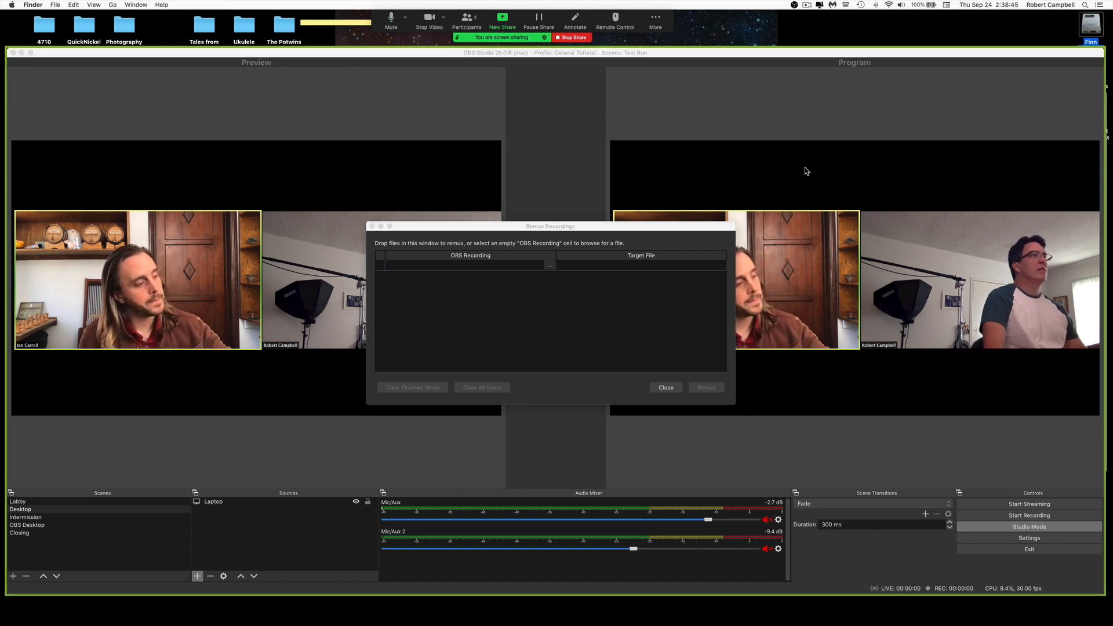
{"action": "key", "text": "super+o"}
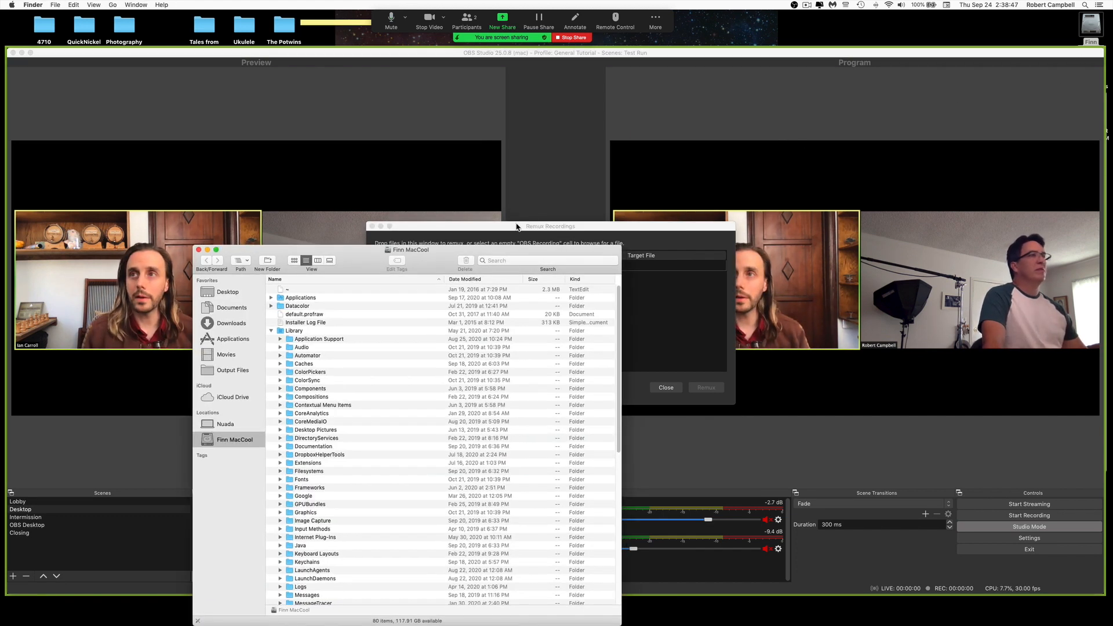
{"action": "left_click_drag", "start_coordinate": [422, 260], "coordinate": [913, 143]}
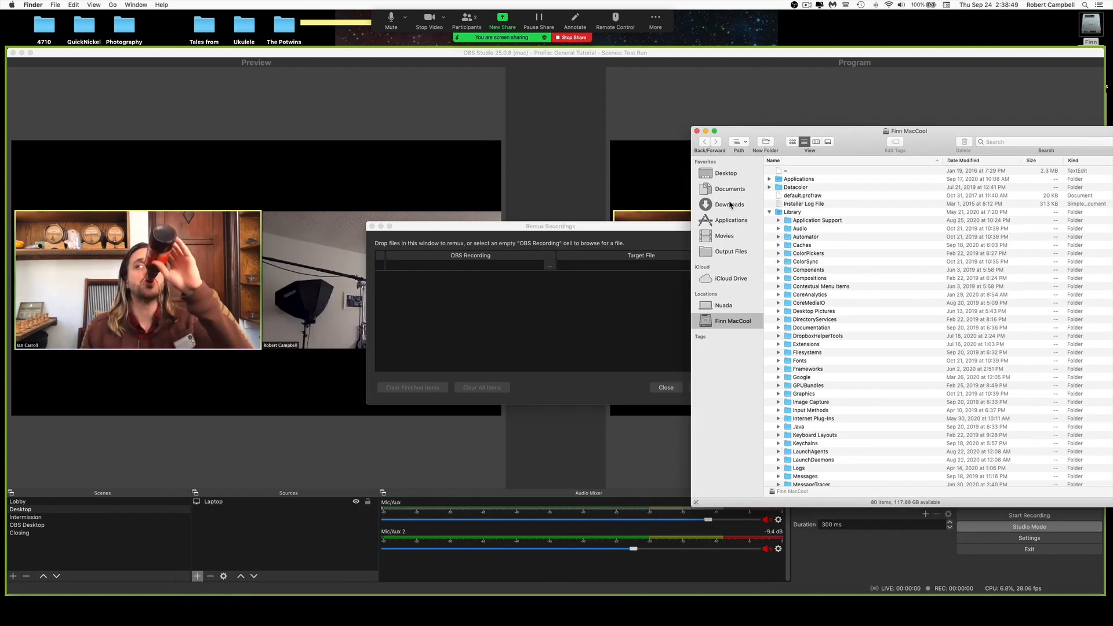
{"action": "left_click", "coordinate": [724, 236]}
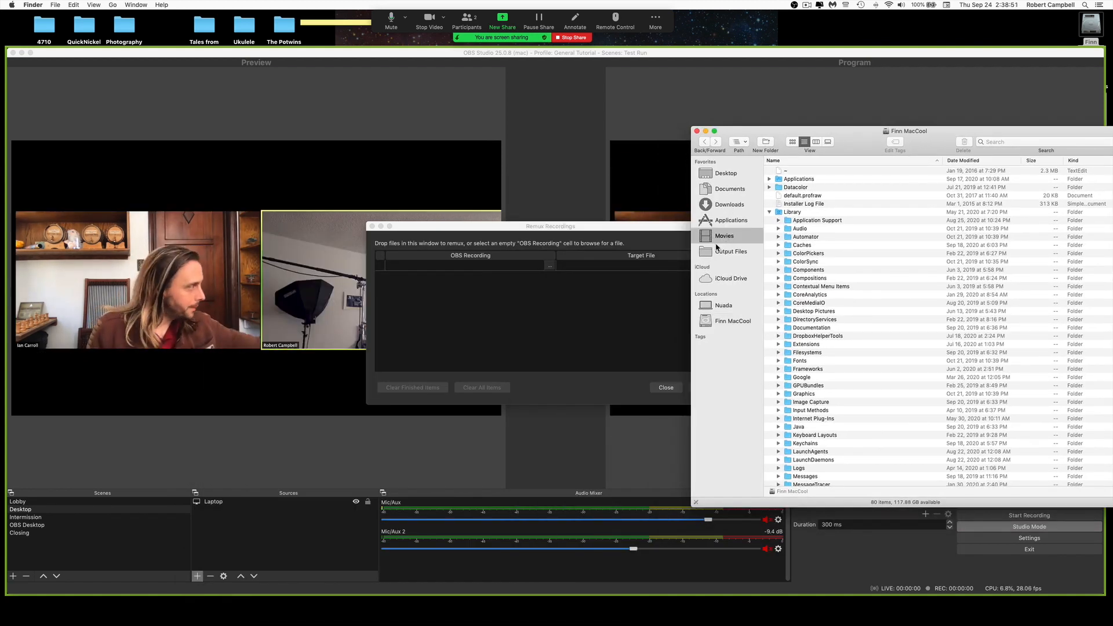
{"action": "left_click_drag", "start_coordinate": [800, 172], "coordinate": [439, 271]}
{"action": "left_click", "coordinate": [492, 326]}
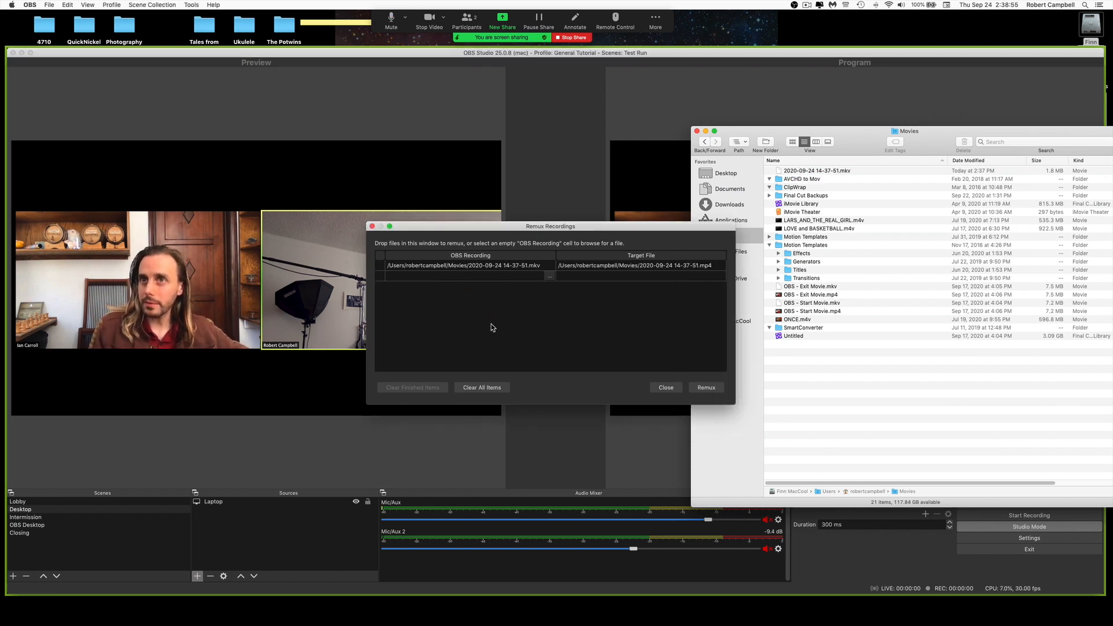
{"action": "left_click", "coordinate": [698, 388]}
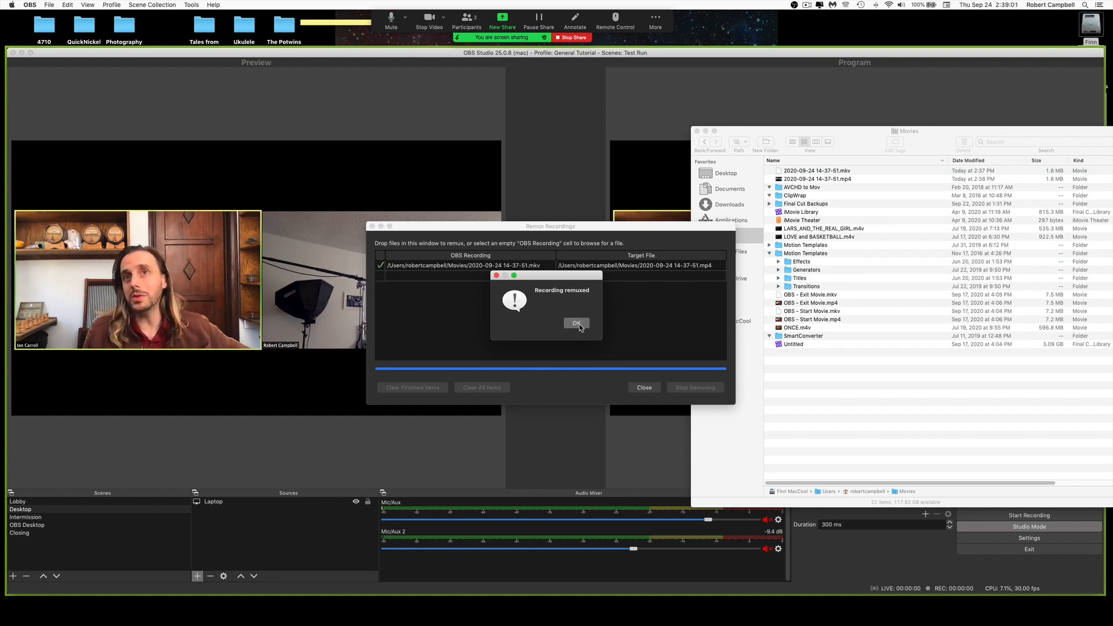
{"action": "left_click", "coordinate": [576, 324]}
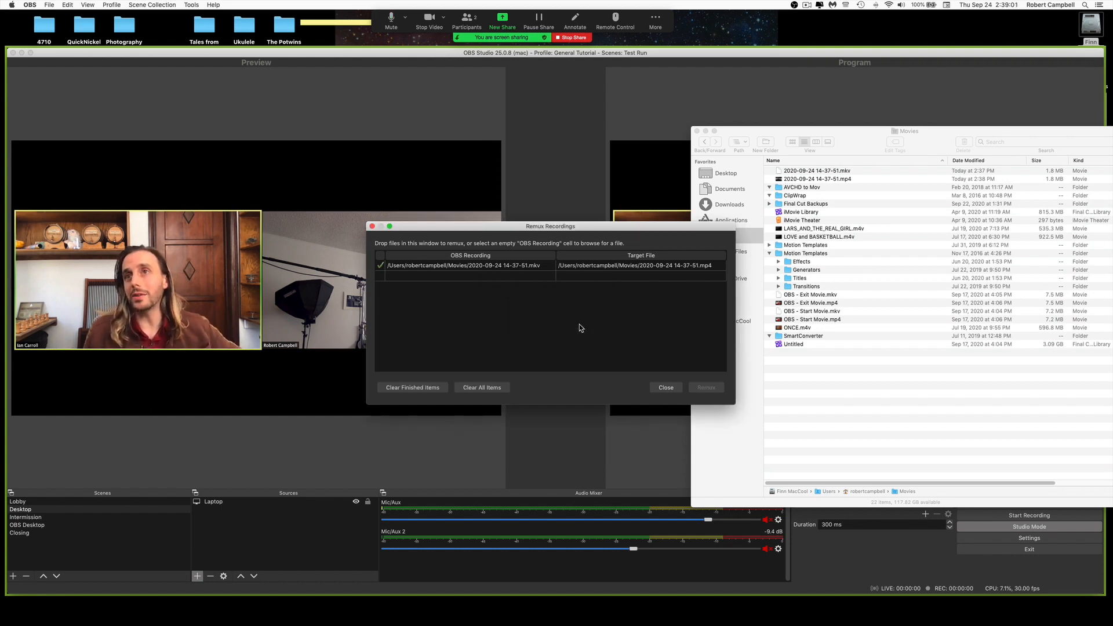
{"action": "left_click", "coordinate": [372, 227]}
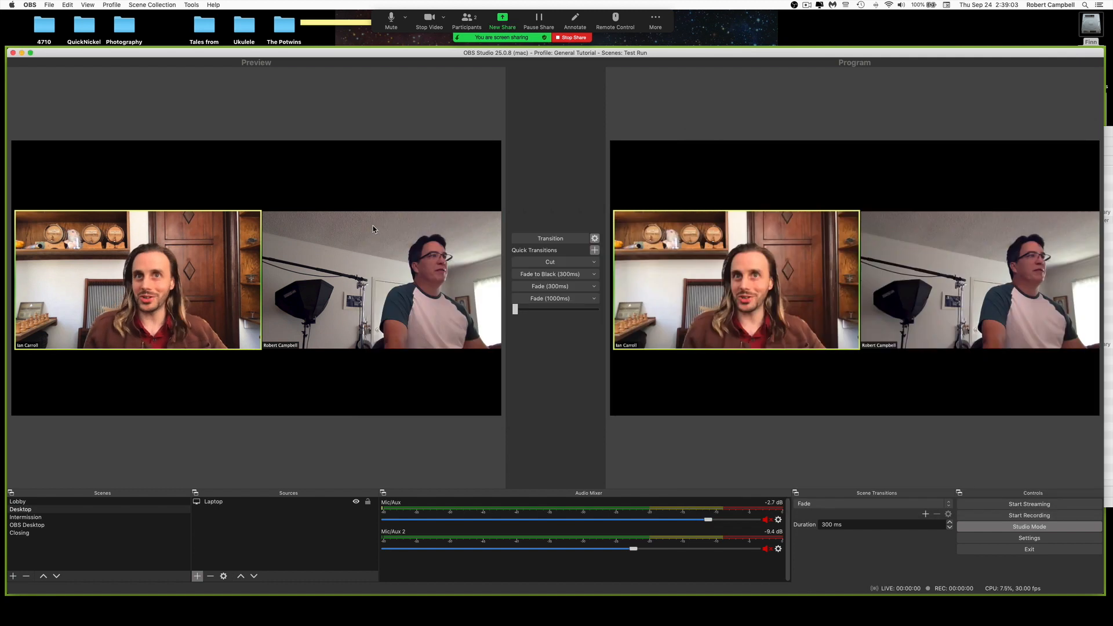
{"action": "left_click", "coordinate": [1110, 139]}
{"action": "left_click_drag", "start_coordinate": [875, 140], "coordinate": [523, 98]}
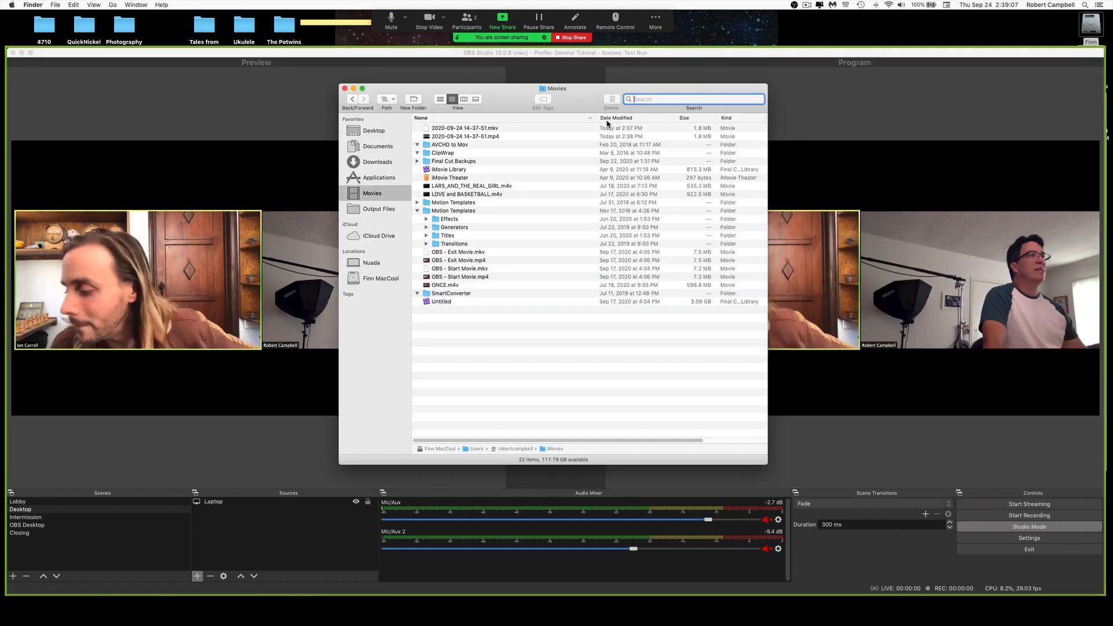
{"action": "left_click", "coordinate": [481, 138]}
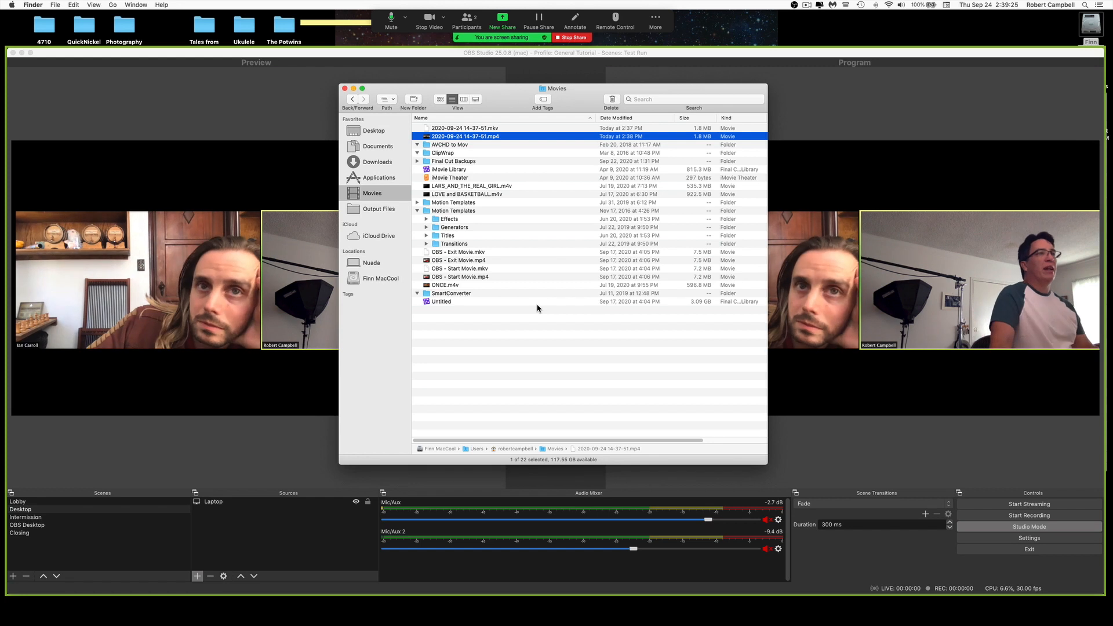
{"action": "left_click", "coordinate": [345, 89]}
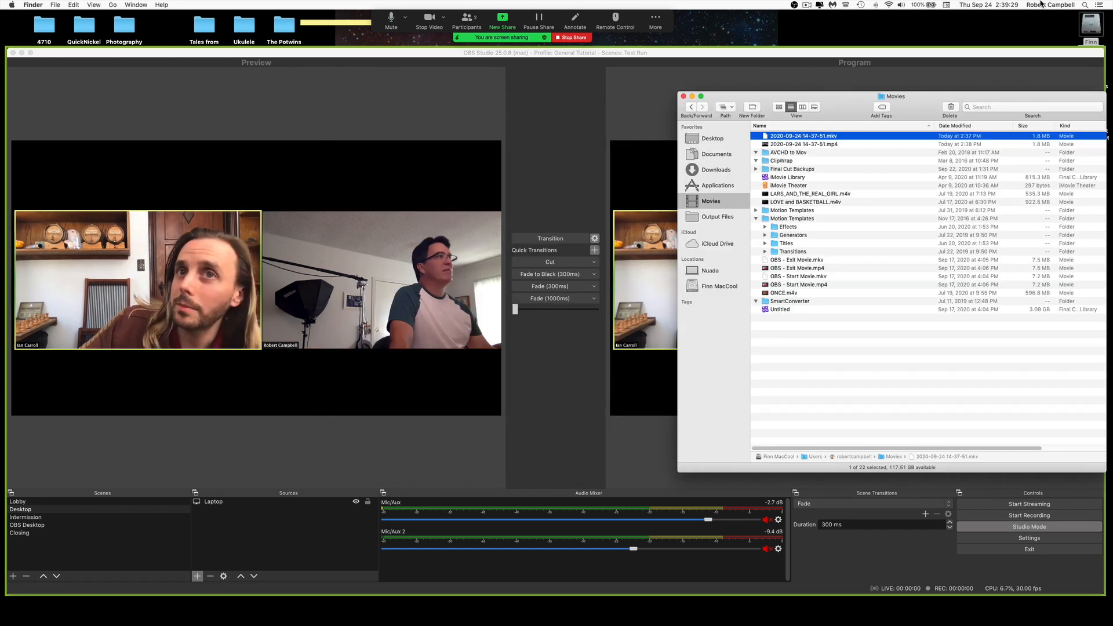
{"action": "left_click", "coordinate": [684, 97]}
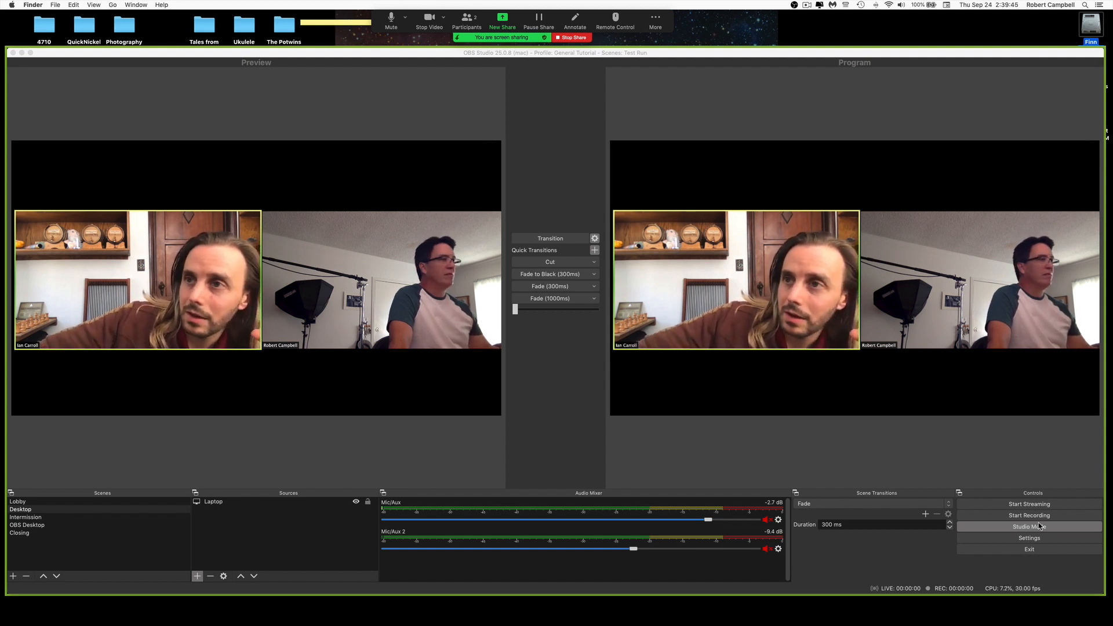
Open the OBS Stream settings and review the available streaming services, keeping Twitch selected.
{"action": "left_click", "coordinate": [1033, 539]}
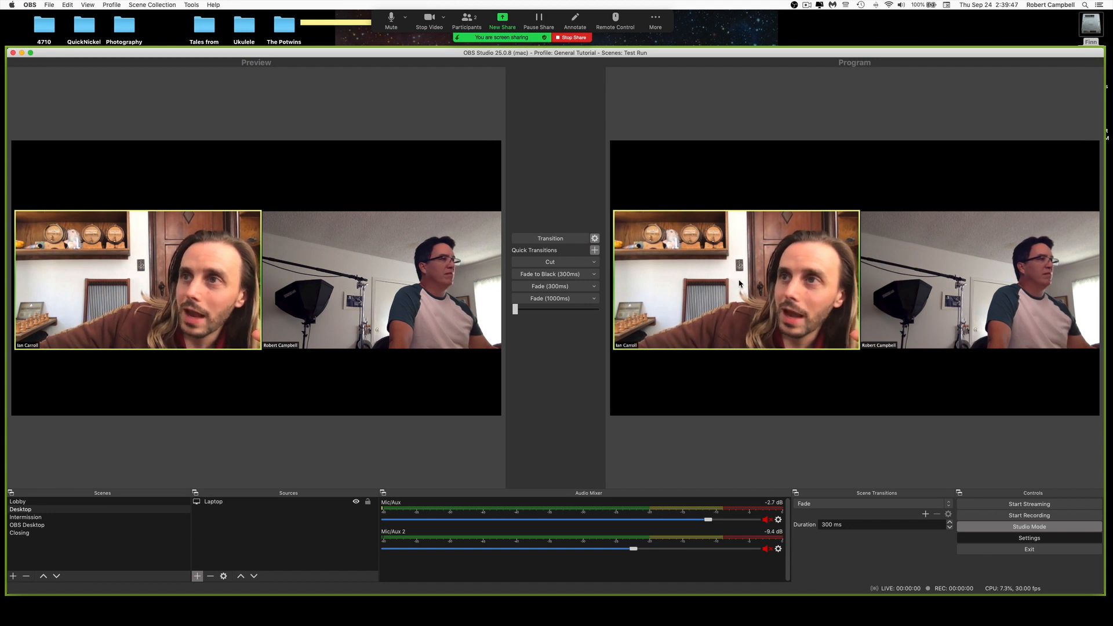
{"action": "left_click", "coordinate": [1033, 538]}
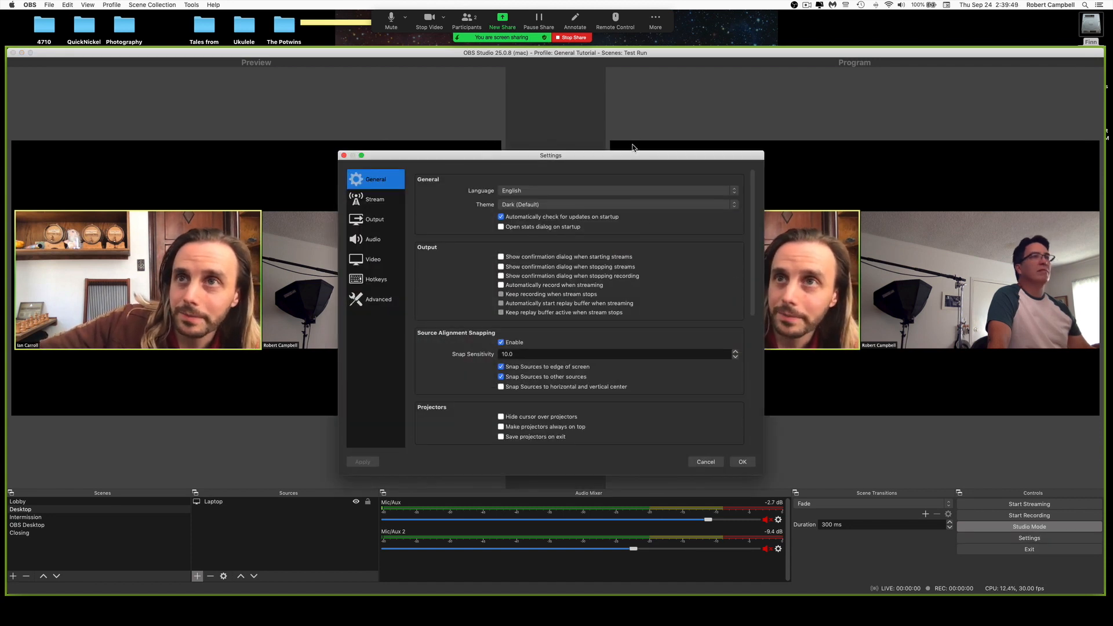
{"action": "left_click_drag", "start_coordinate": [674, 163], "coordinate": [572, 22]}
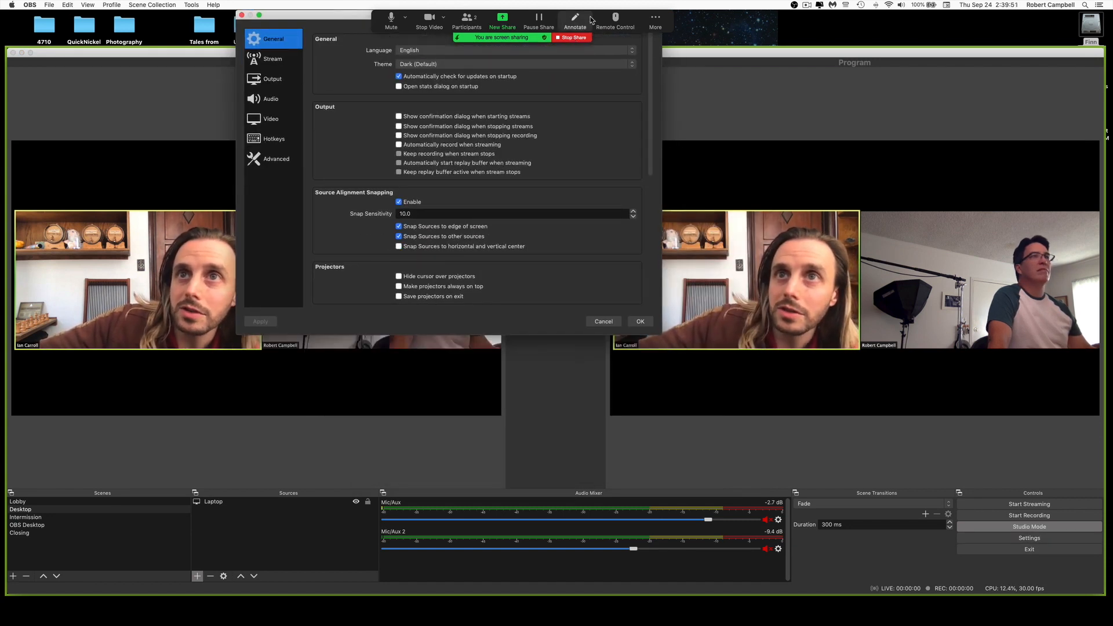
{"action": "left_click_drag", "start_coordinate": [345, 20], "coordinate": [337, 84]}
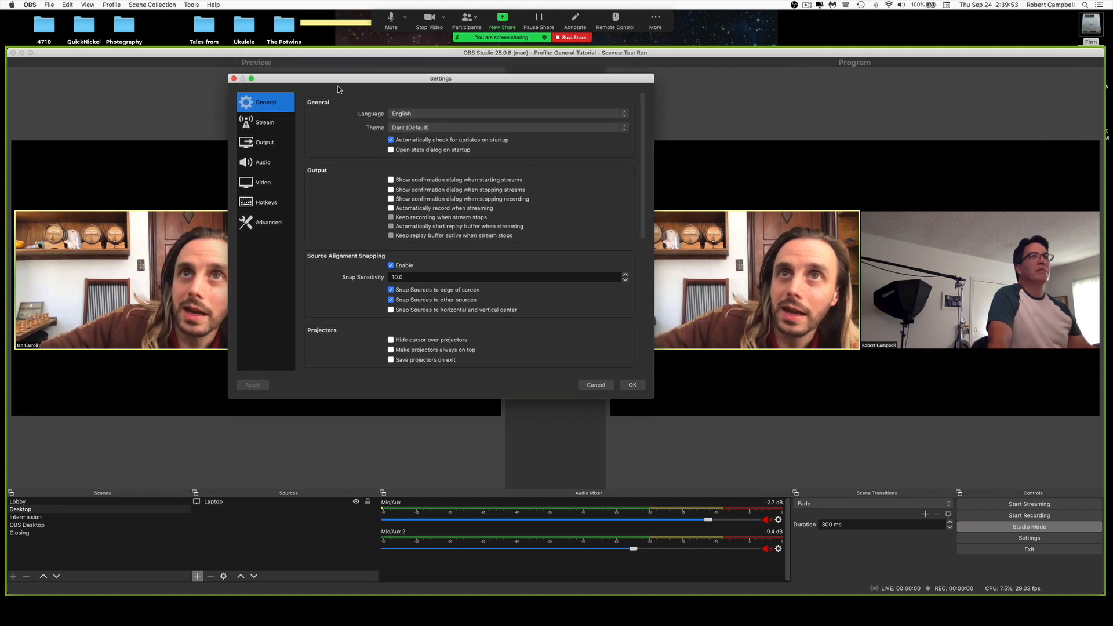
{"action": "left_click", "coordinate": [277, 122]}
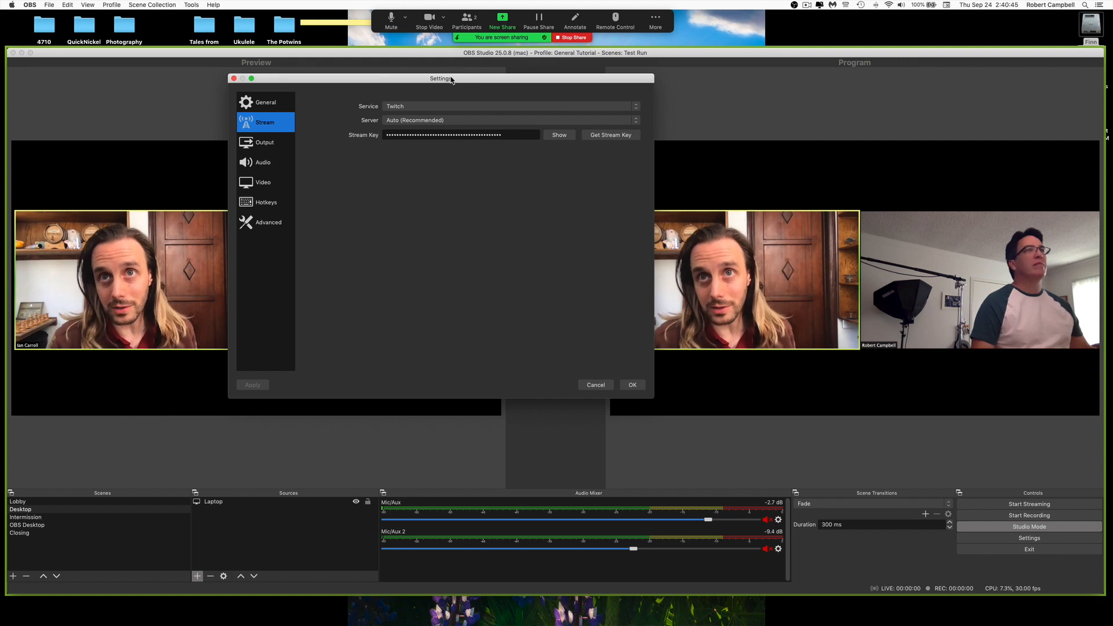
{"action": "left_click_drag", "start_coordinate": [452, 79], "coordinate": [584, 362]}
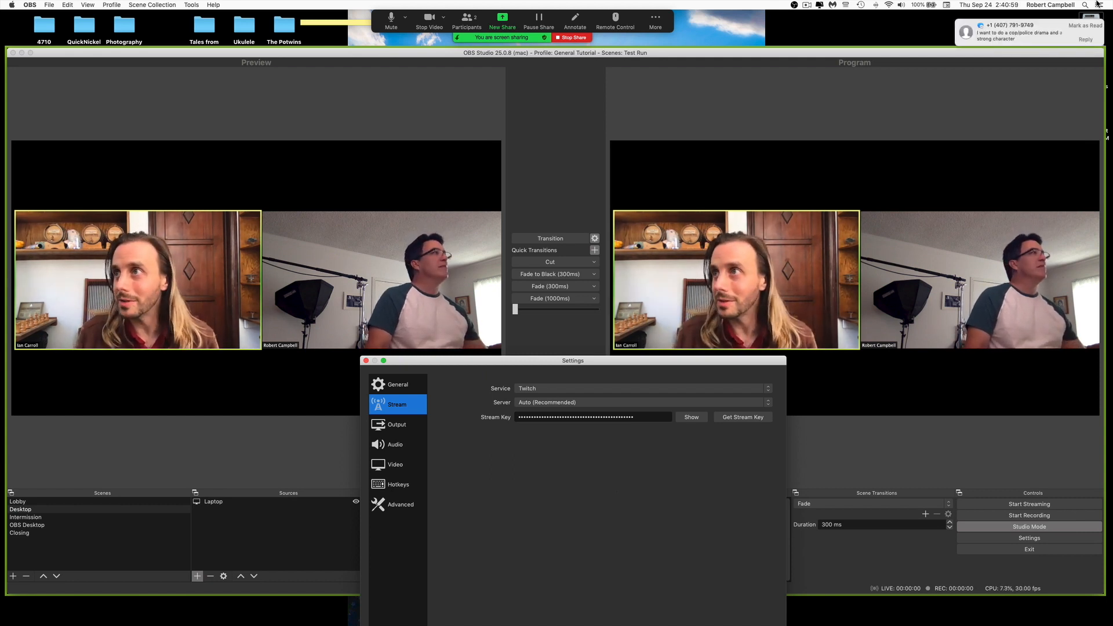
{"action": "left_click", "coordinate": [1072, 26]}
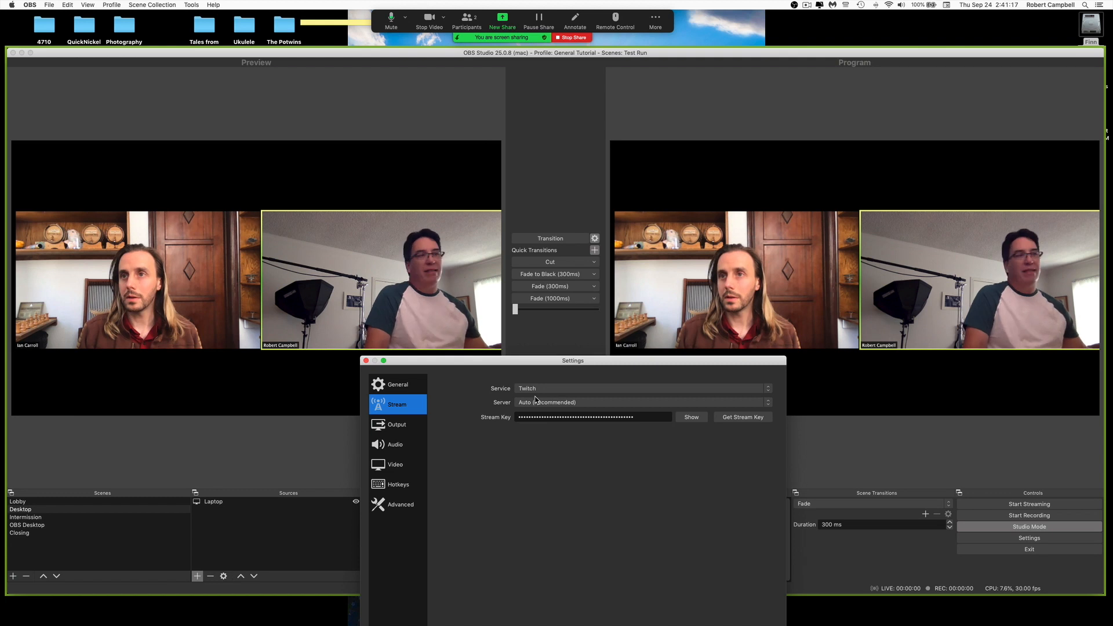
{"action": "left_click", "coordinate": [559, 393]}
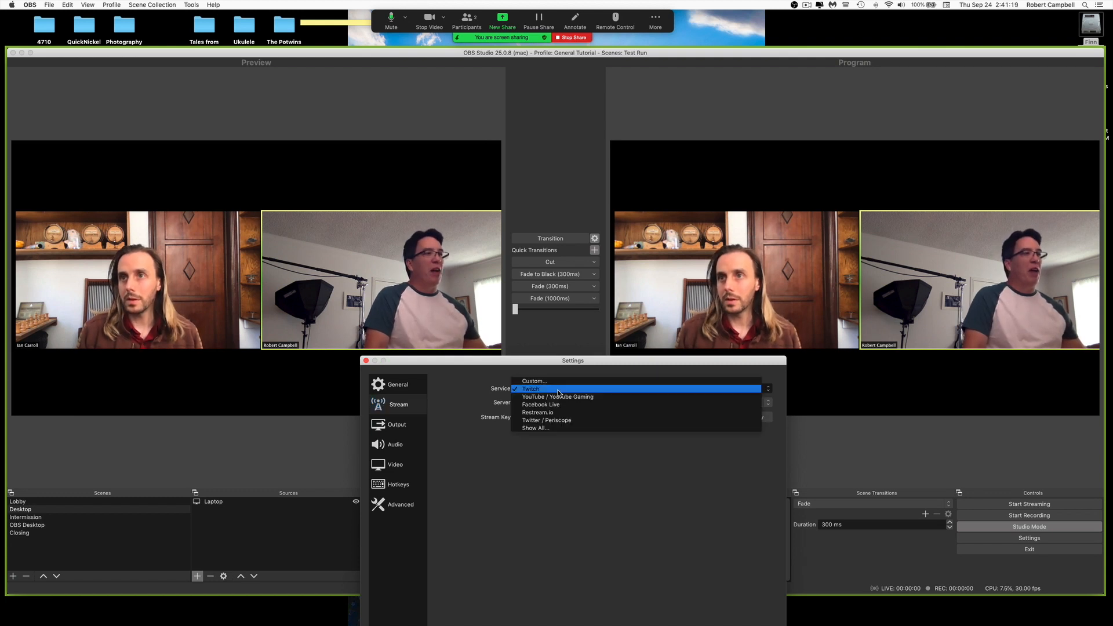
{"action": "left_click", "coordinate": [568, 390]}
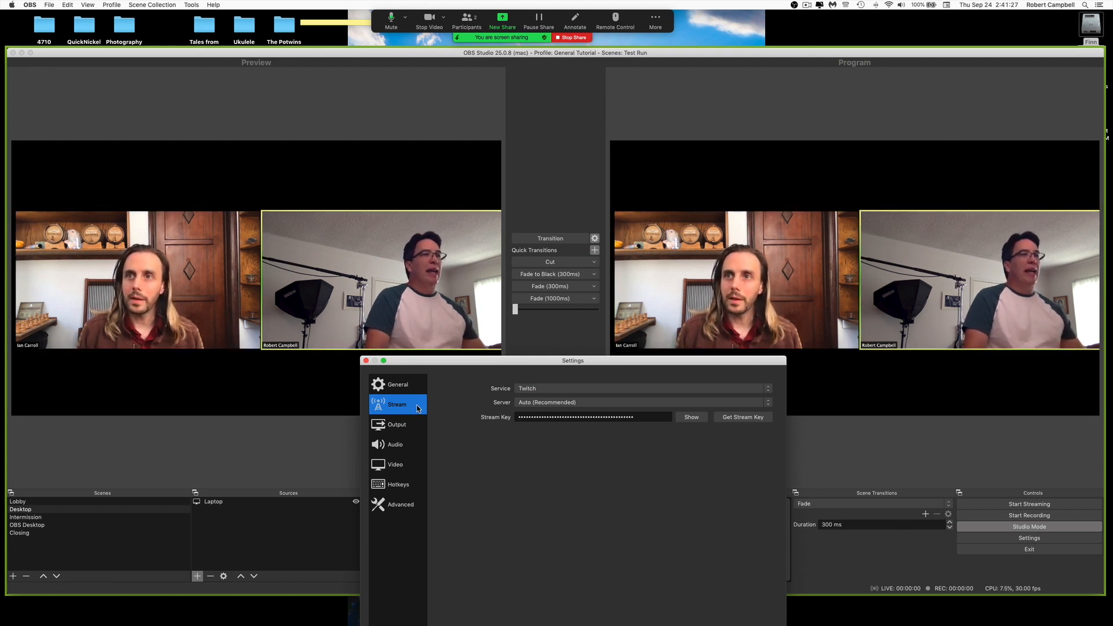
Review the General, Stream and Output pages of the OBS settings, with the Settings window moved fully into view.
{"action": "left_click", "coordinate": [398, 386]}
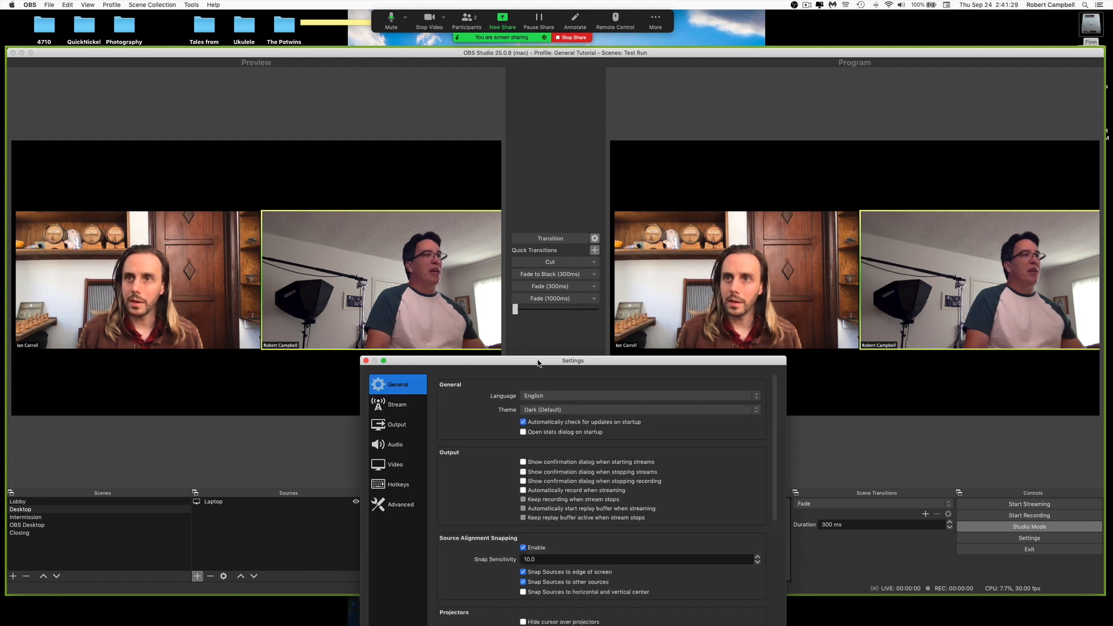
{"action": "left_click_drag", "start_coordinate": [538, 362], "coordinate": [751, 126]}
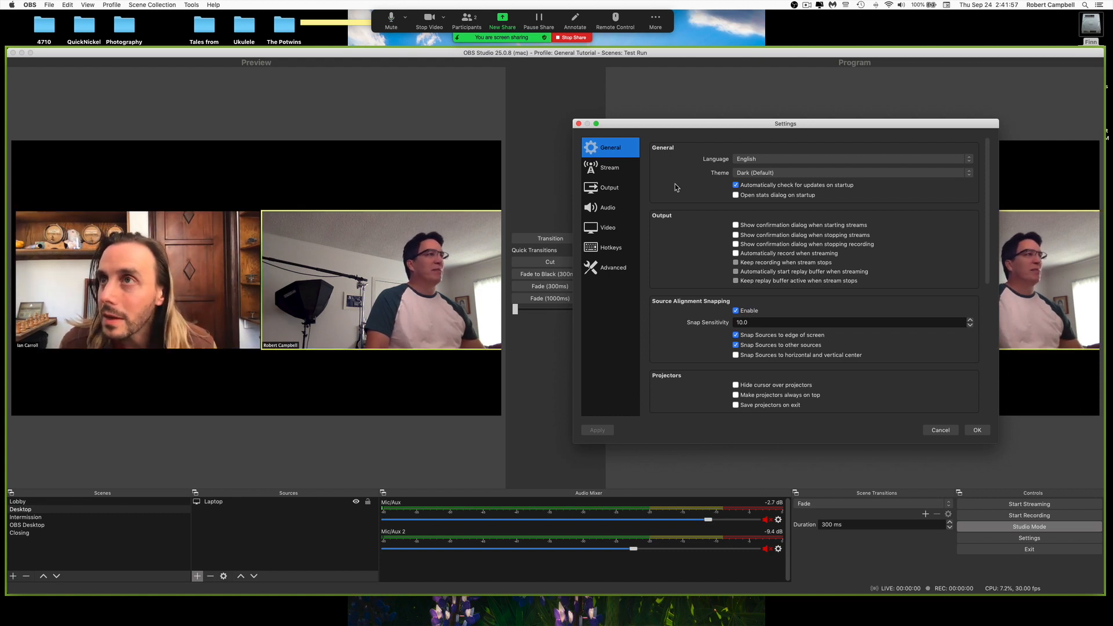
{"action": "left_click", "coordinate": [594, 170]}
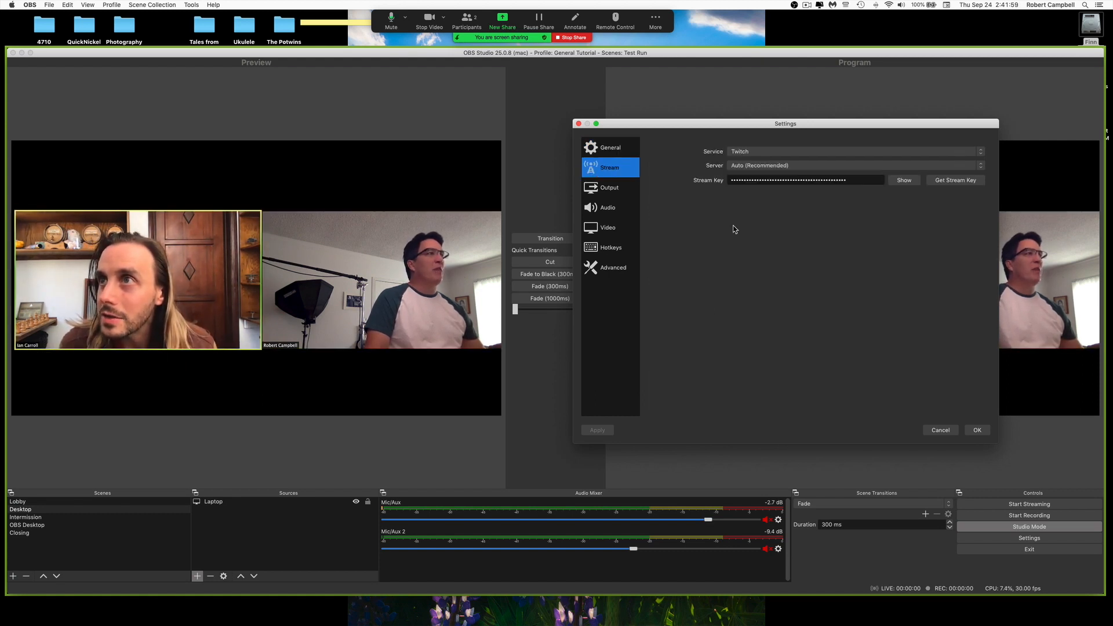
{"action": "left_click", "coordinate": [610, 188]}
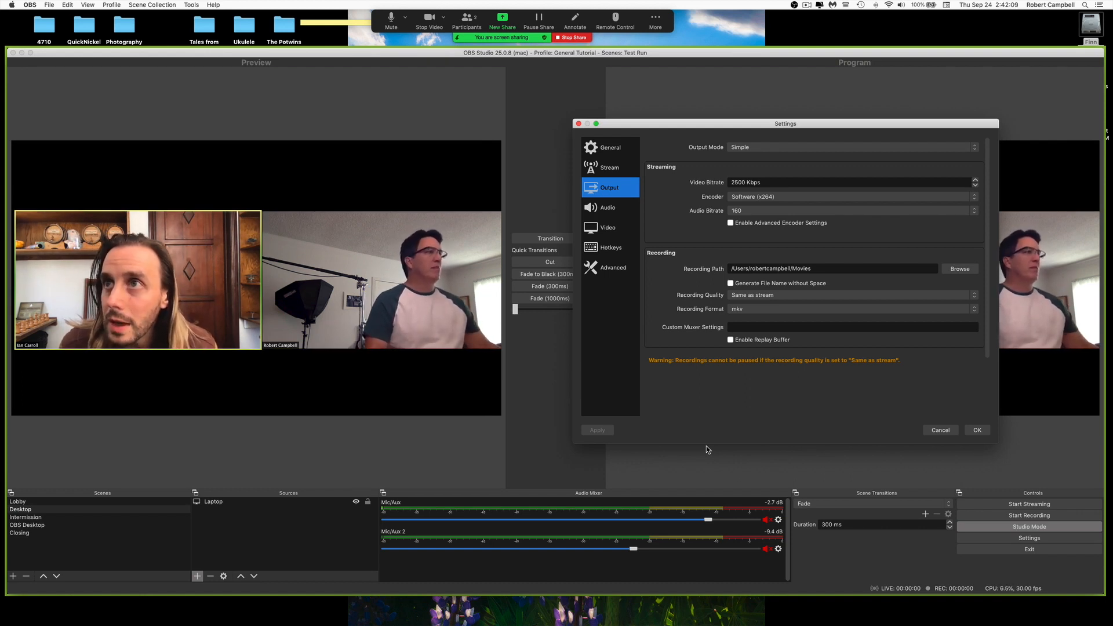
Review the audio device options, keeping Built-in Microphone for Mic/Auxiliary Audio and Background Music for Mic/Auxiliary Audio 2.
{"action": "left_click", "coordinate": [614, 207]}
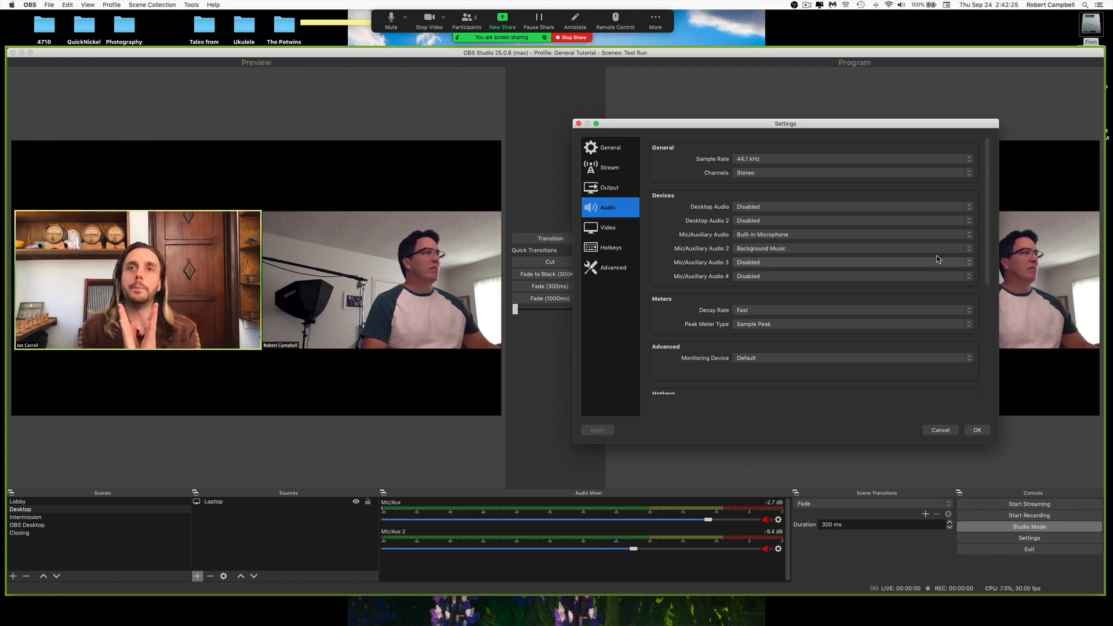
{"action": "left_click", "coordinate": [953, 234]}
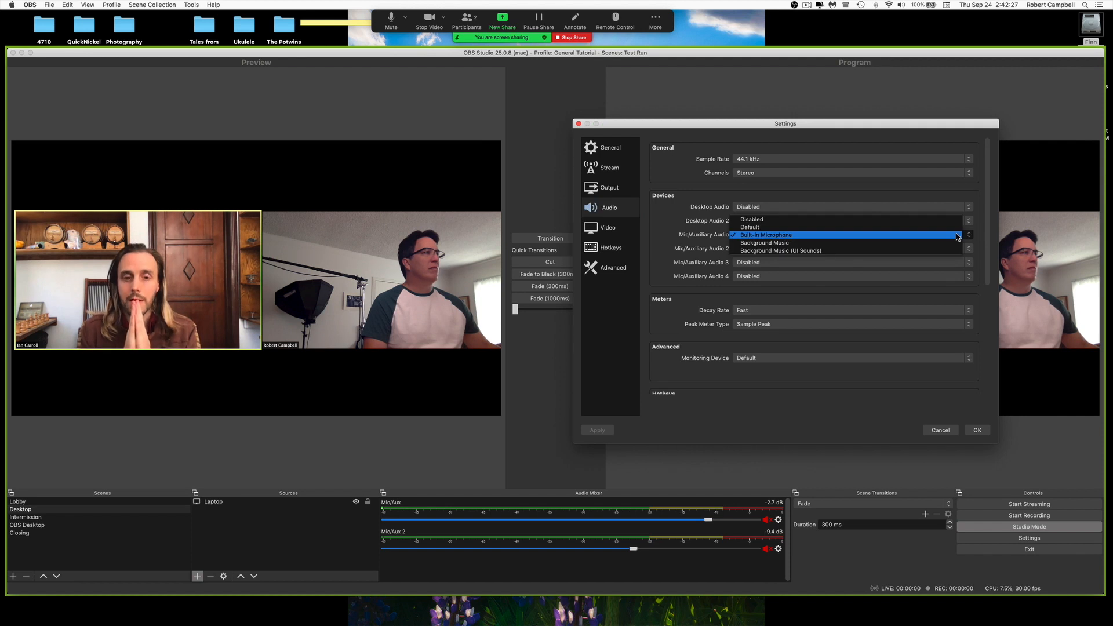
{"action": "left_click", "coordinate": [957, 235]}
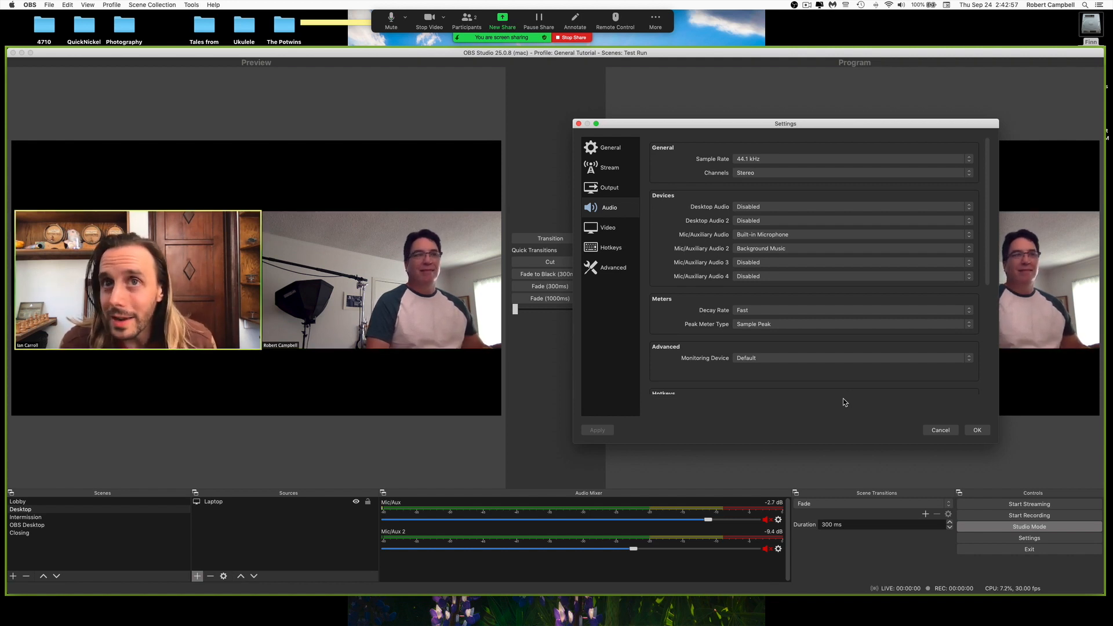
{"action": "left_click", "coordinate": [808, 249]}
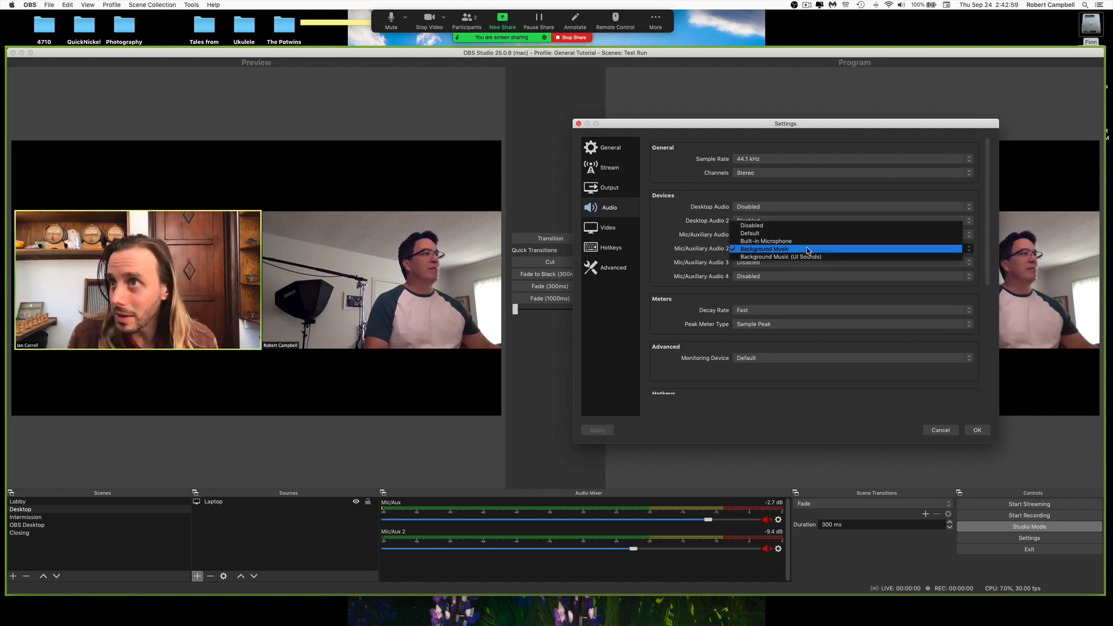
{"action": "left_click", "coordinate": [836, 251]}
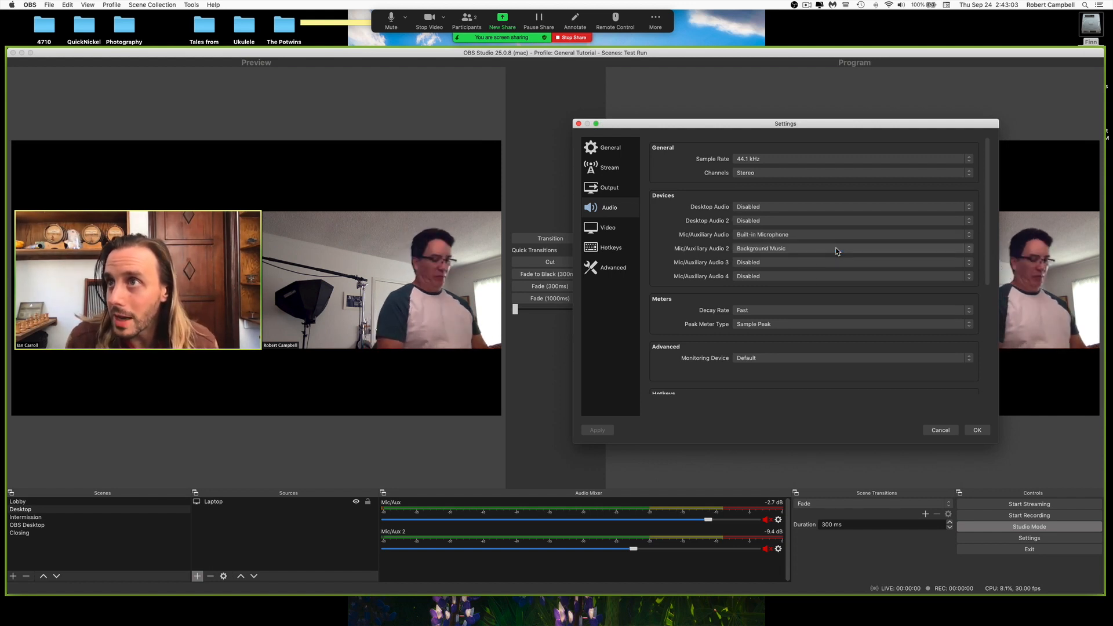
Launch the Background Music app to examine its app volumes and output devices, and quit it.
{"action": "key", "text": "super+space"}
{"action": "type", "text": "back"}
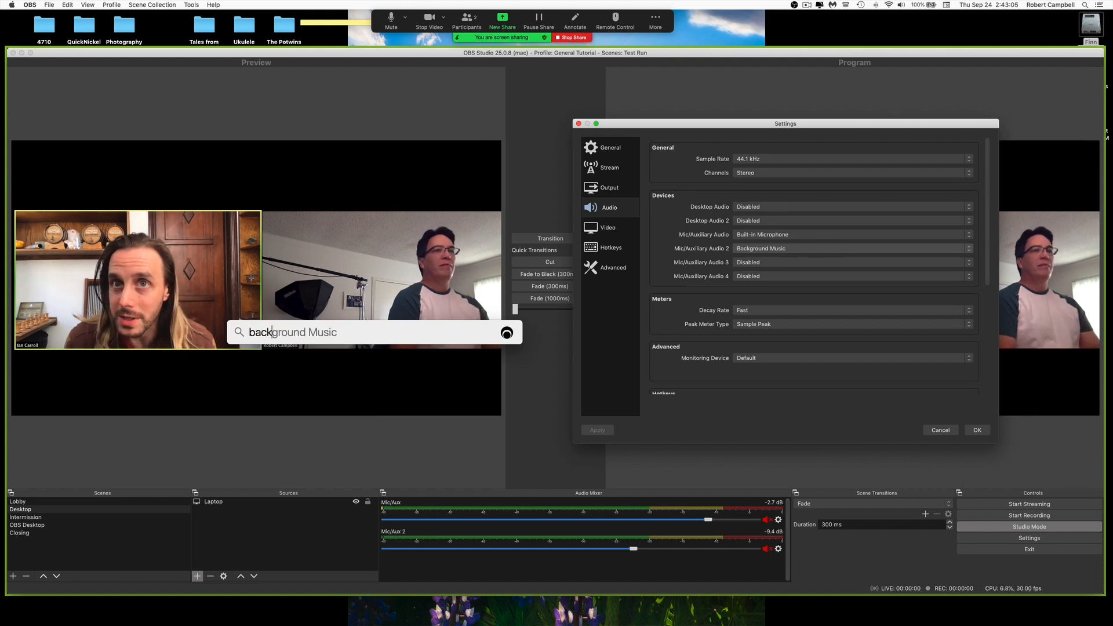
{"action": "key", "text": "Escape"}
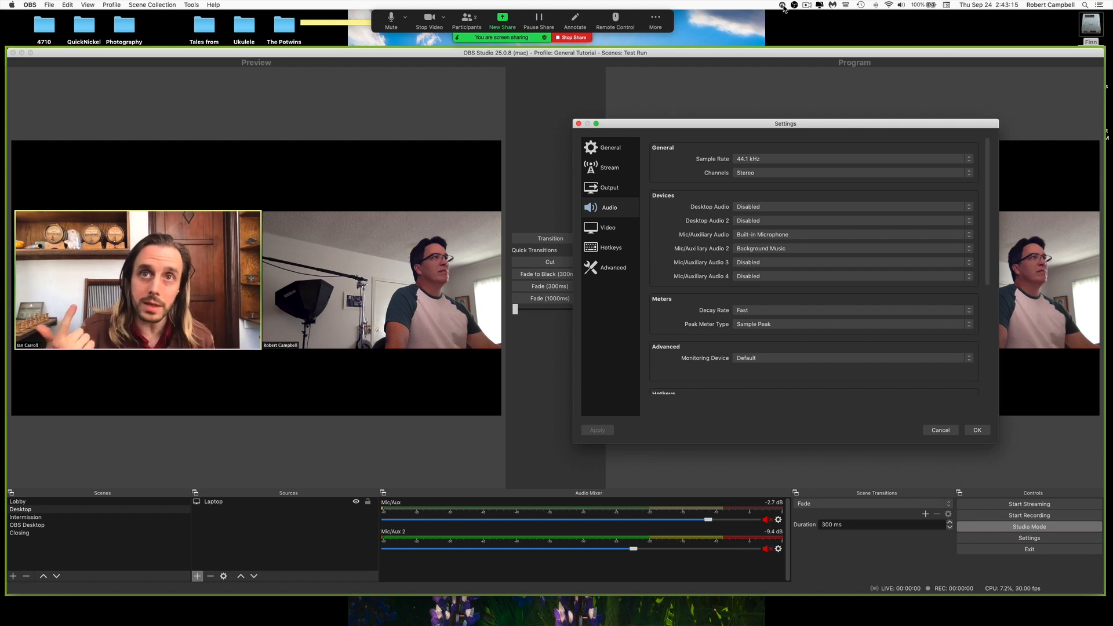
{"action": "left_click", "coordinate": [783, 6]}
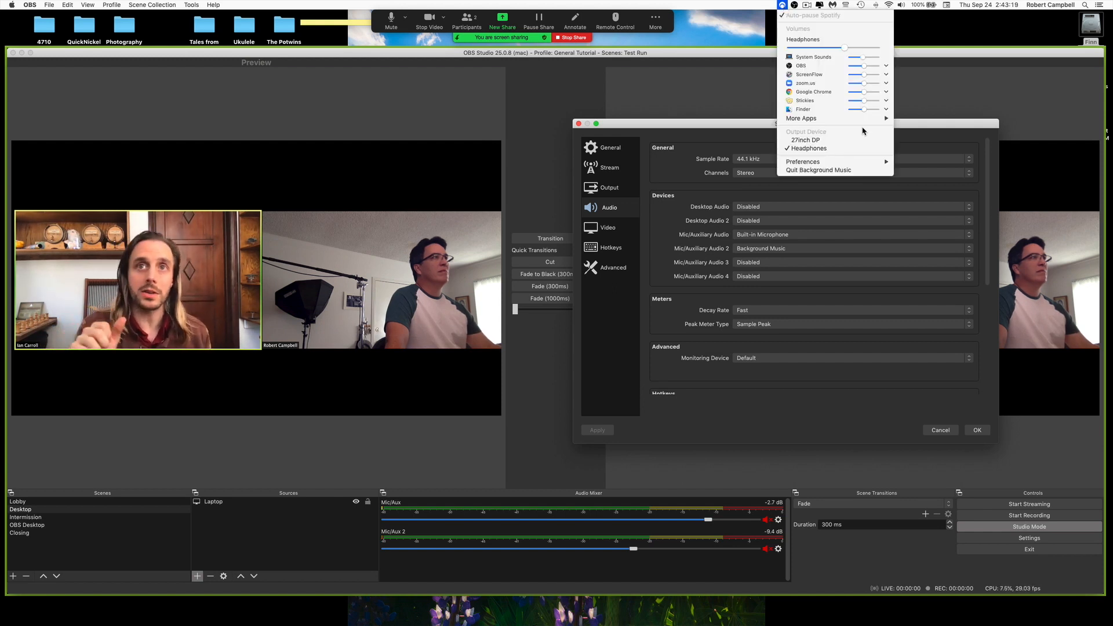
{"action": "left_click", "coordinate": [842, 170]}
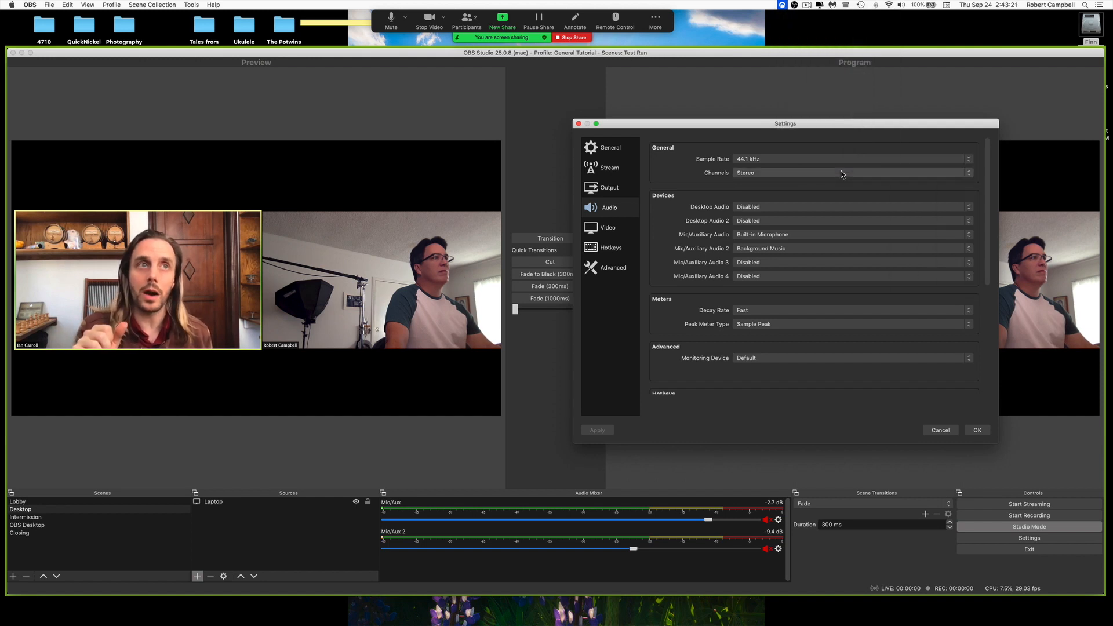
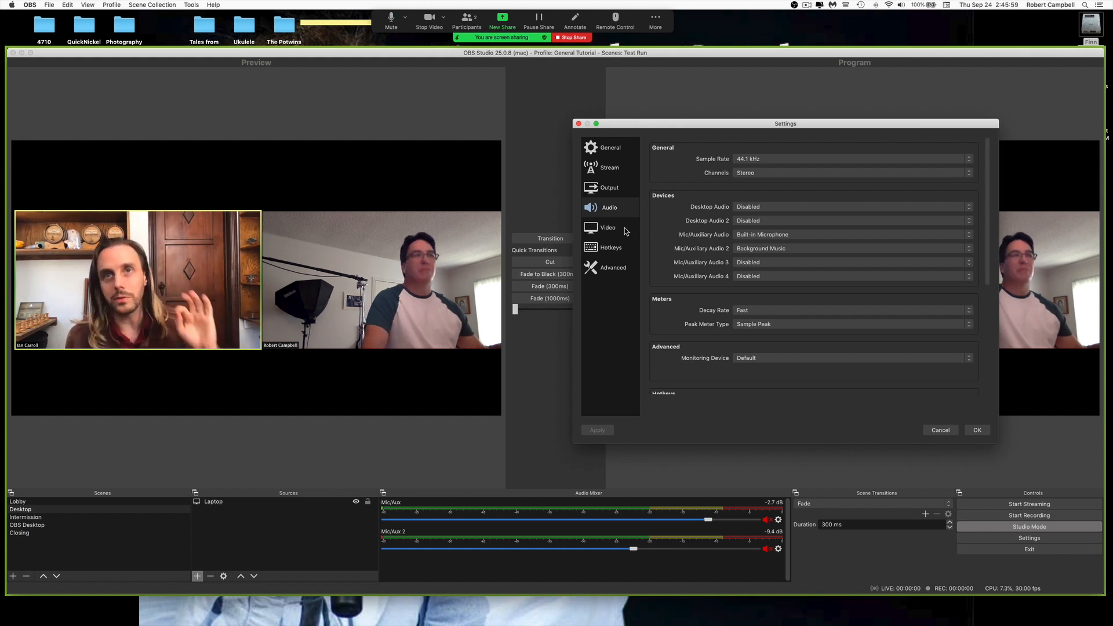
Review the video resolution and frame rate settings and the downscale filter options, keeping Bicubic (Sharpened scaling, 16 samples).
{"action": "left_click", "coordinate": [620, 228]}
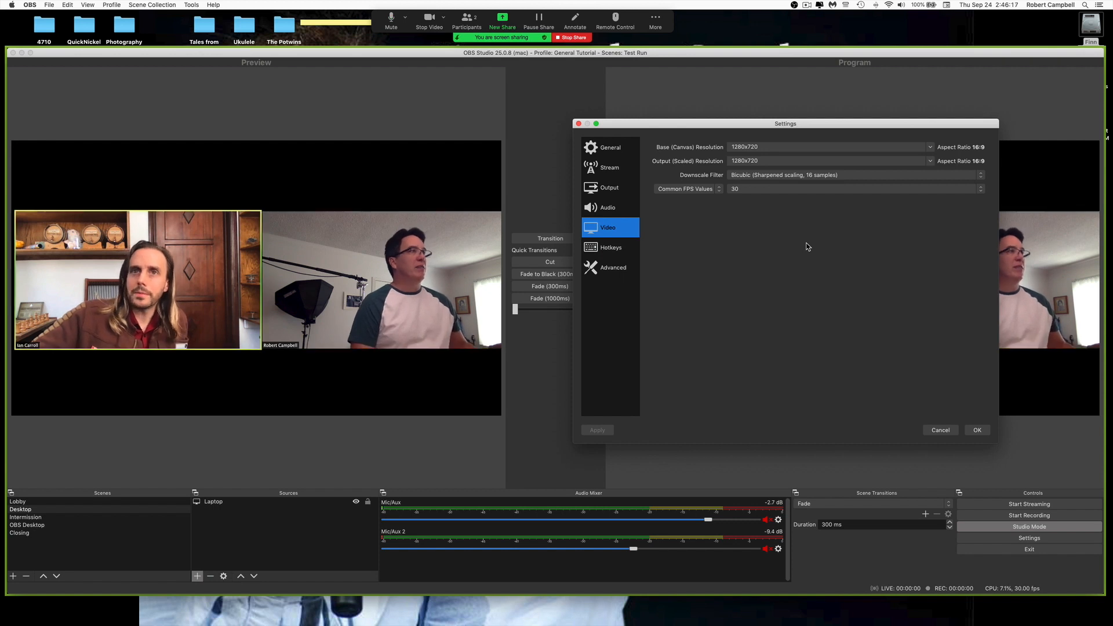
{"action": "left_click", "coordinate": [800, 175]}
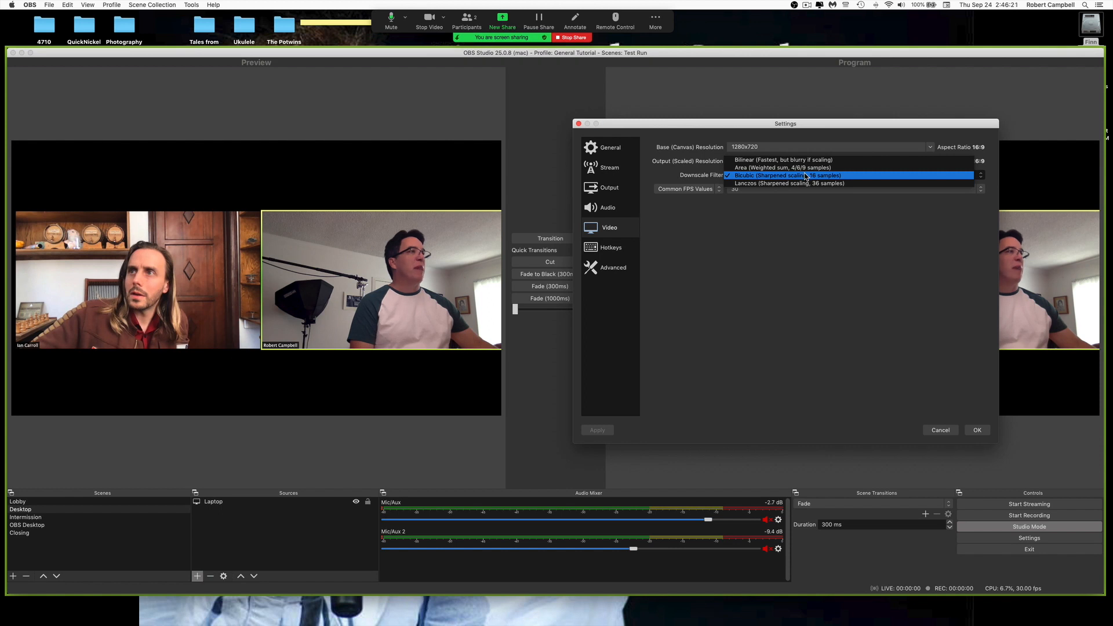
{"action": "left_click", "coordinate": [805, 175]}
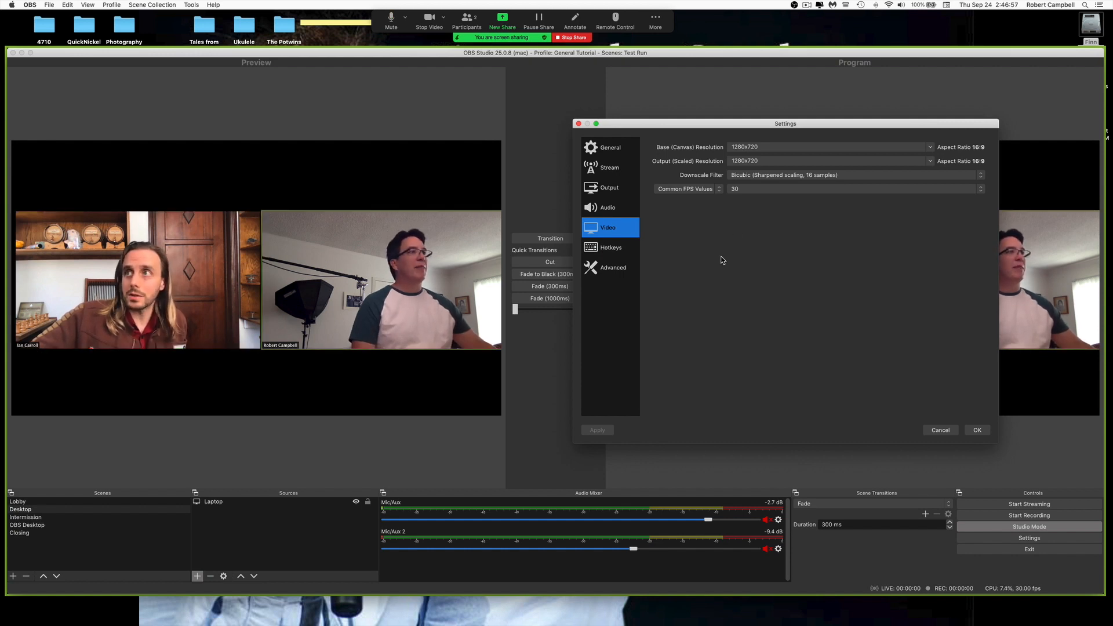
Look over the hotkey and advanced settings, return to the general settings and close the Settings window.
{"action": "left_click", "coordinate": [609, 250]}
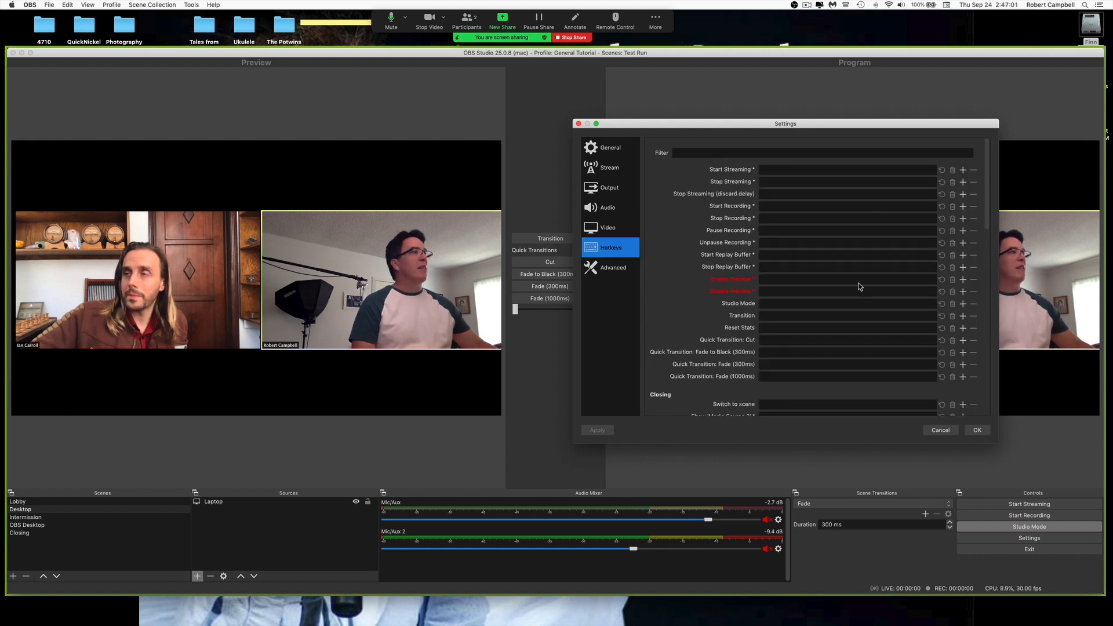
{"action": "mouse_move", "coordinate": [793, 280]}
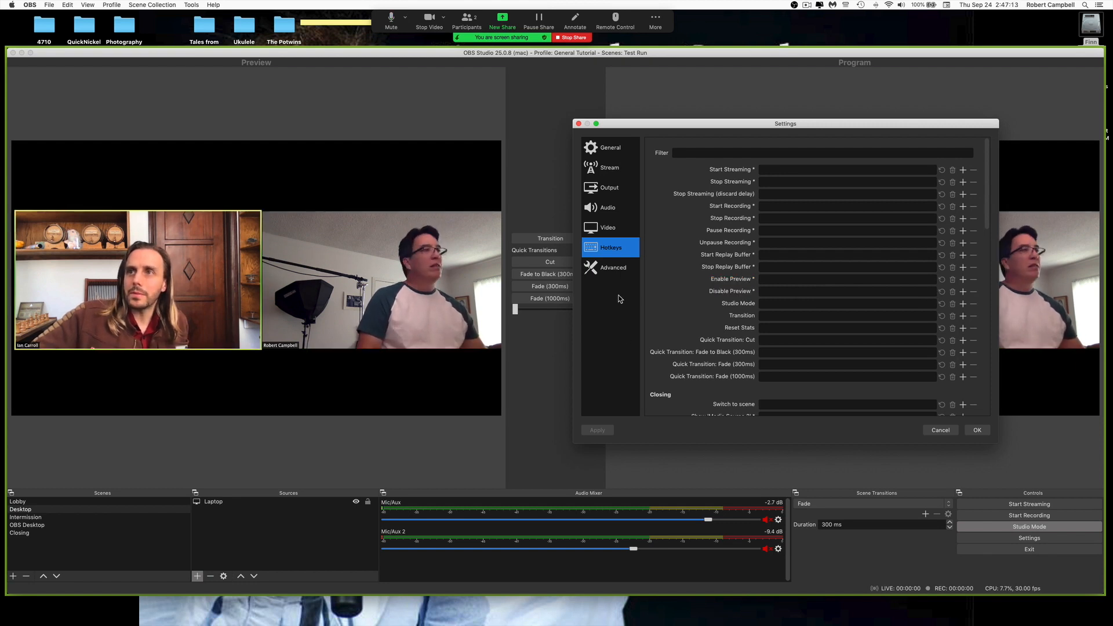
{"action": "left_click", "coordinate": [612, 268]}
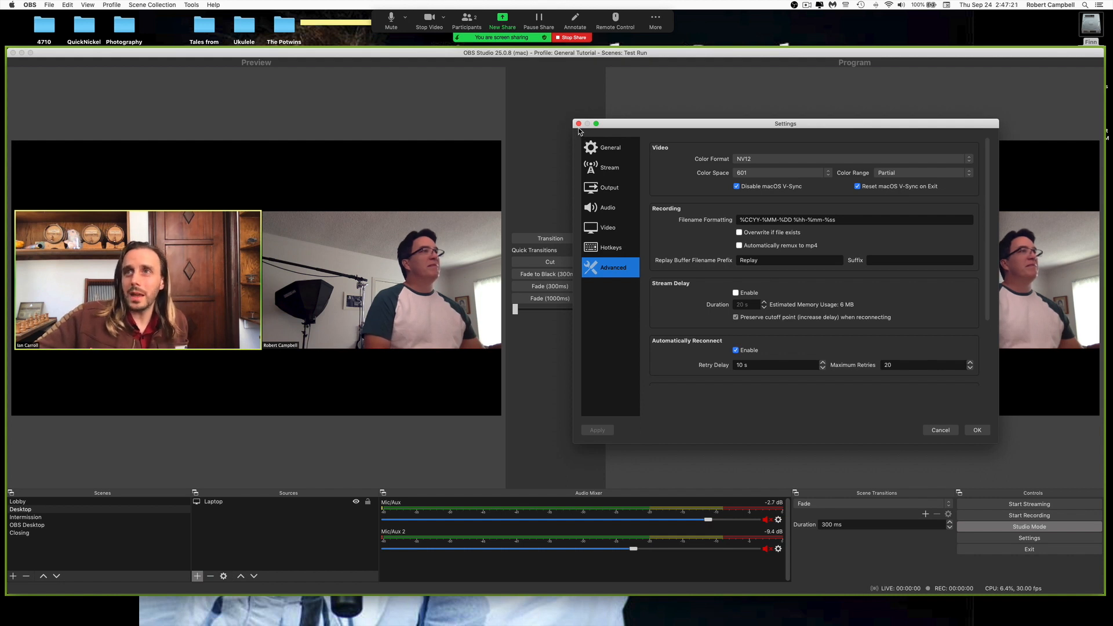
{"action": "left_click", "coordinate": [599, 149]}
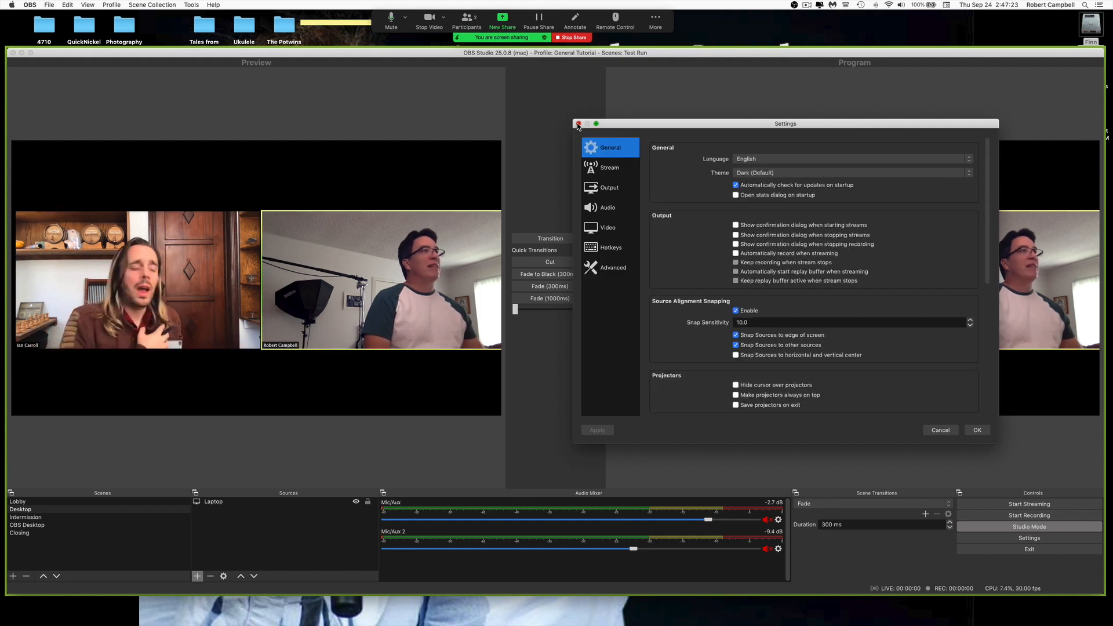
{"action": "left_click", "coordinate": [579, 123]}
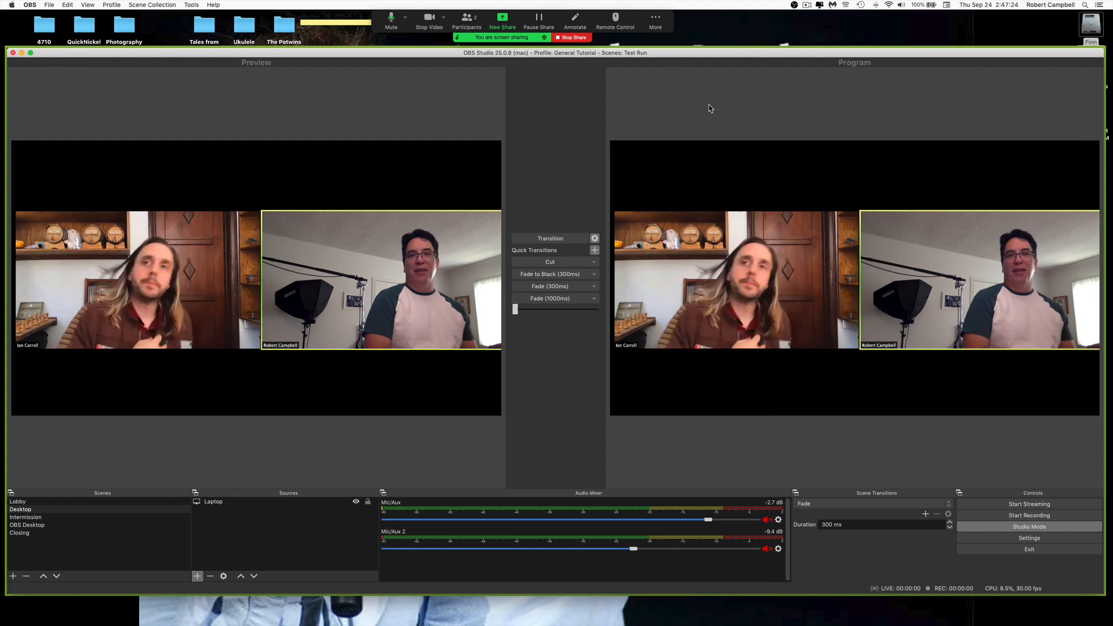